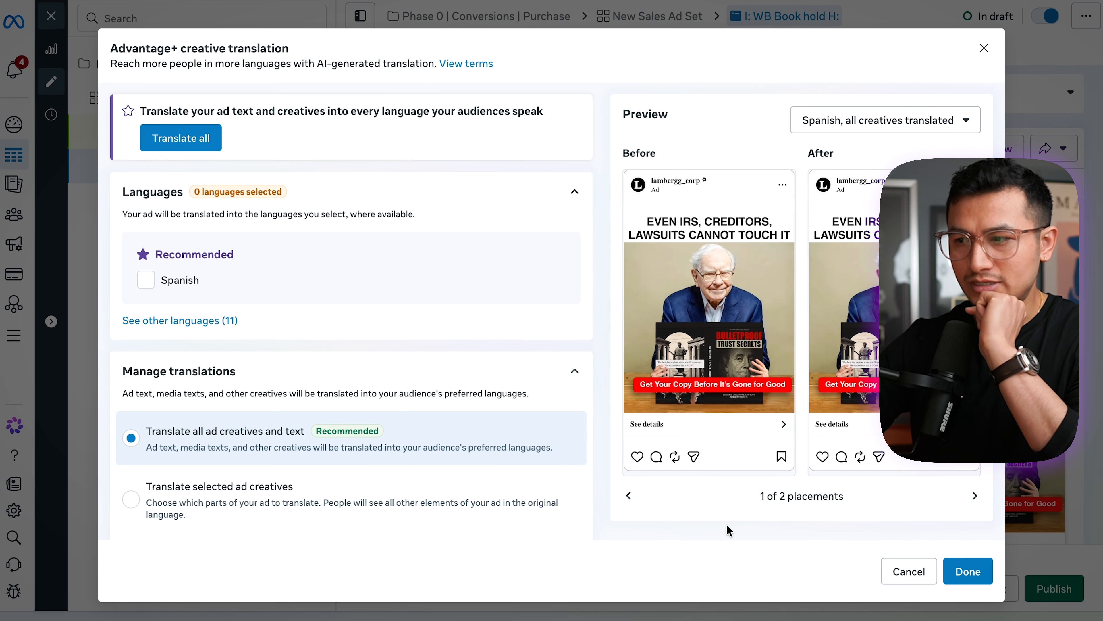
- Close the creative translation settings without applying any translation
{"action": "left_click", "coordinate": [921, 130]}
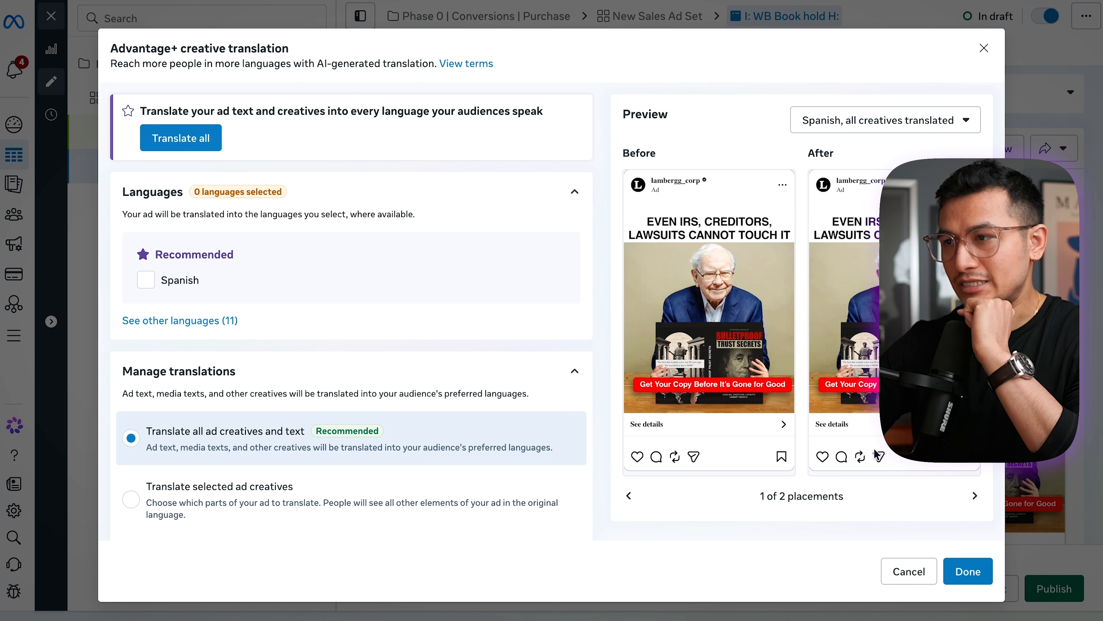
{"action": "left_click", "coordinate": [909, 571]}
- Complete the ad name so it reads "I: WB Book hold C: H: Bulletproof trust"
{"action": "scroll", "coordinate": [527, 304], "scroll_direction": "up", "scroll_amount": 20}
{"action": "left_click", "coordinate": [526, 127]}
{"action": "type", "text": "Bulletproof trust"}
{"action": "left_click", "coordinate": [521, 96]}
{"action": "left_click", "coordinate": [461, 126]}
{"action": "type", "text": "C:"}
{"action": "left_click", "coordinate": [494, 100]}
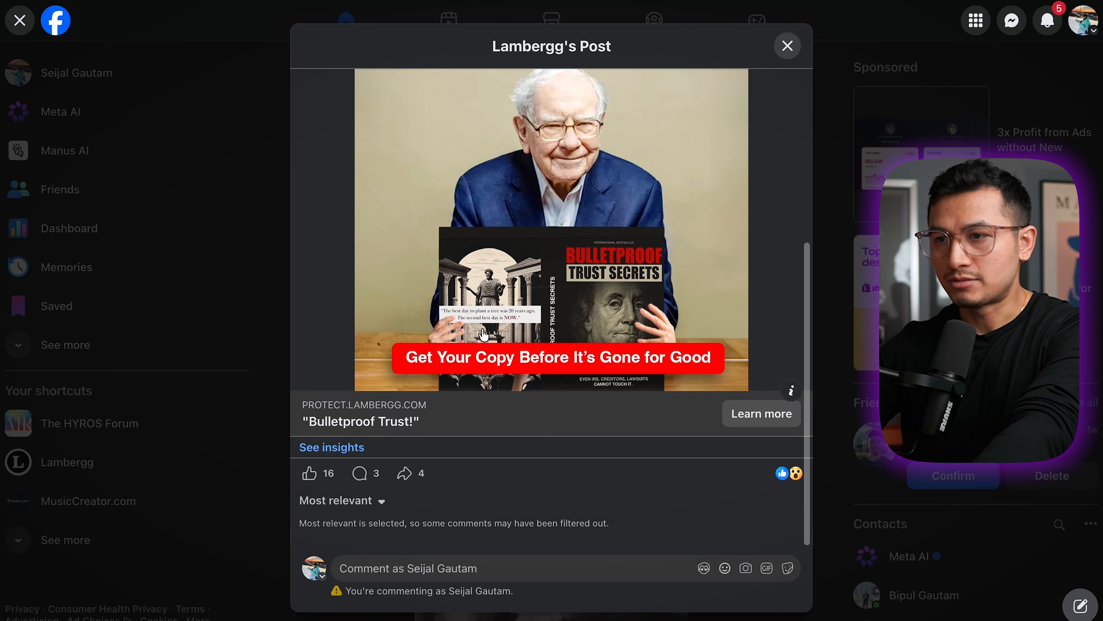
- Copy the body text of Lambergg's Facebook post about losing everything over one bad lawsuit into the ad's primary text
{"action": "scroll", "coordinate": [545, 259], "scroll_direction": "up", "scroll_amount": 5}
{"action": "scroll", "coordinate": [545, 259], "scroll_direction": "down", "scroll_amount": 1}
{"action": "left_click_drag", "start_coordinate": [545, 259], "coordinate": [296, 132]}
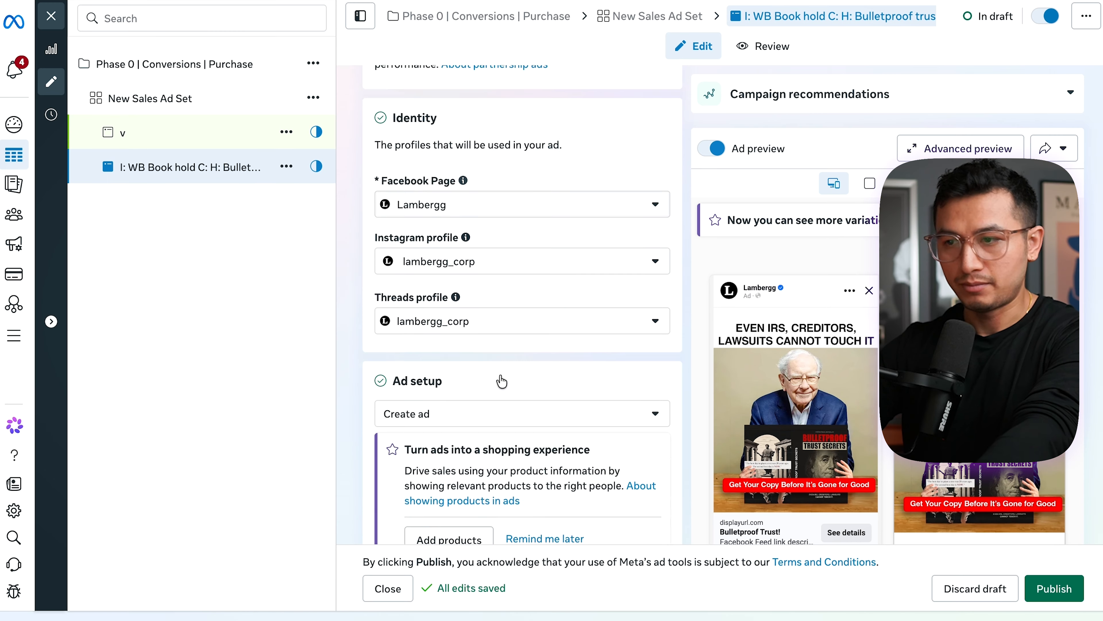
{"action": "scroll", "coordinate": [501, 381], "scroll_direction": "down", "scroll_amount": 10}
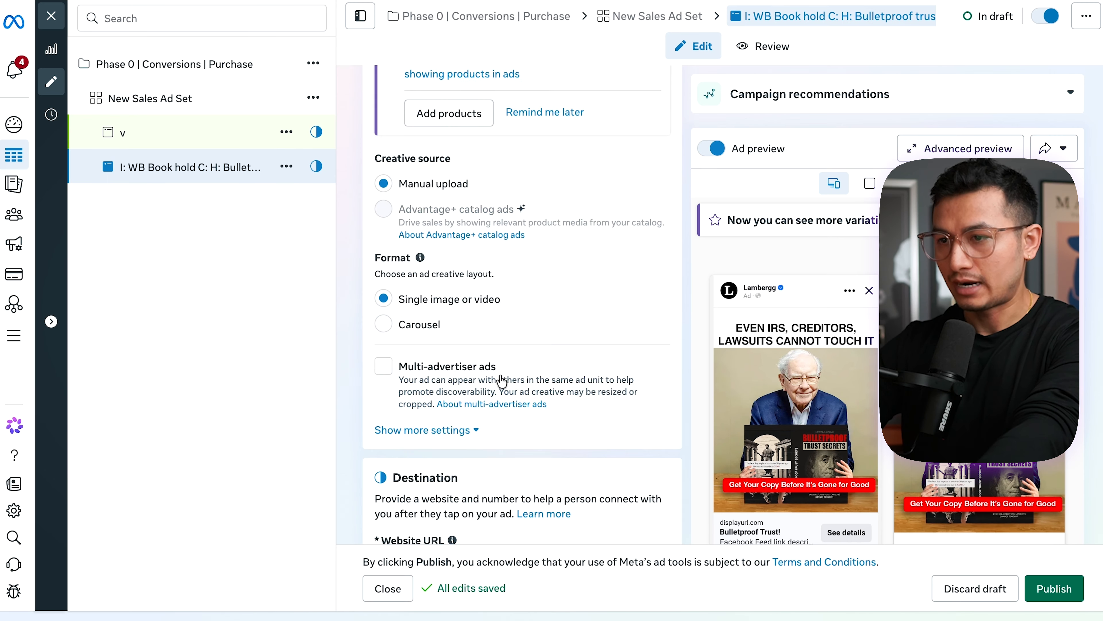
{"action": "scroll", "coordinate": [485, 294], "scroll_direction": "down", "scroll_amount": 10}
{"action": "left_click", "coordinate": [454, 234]}
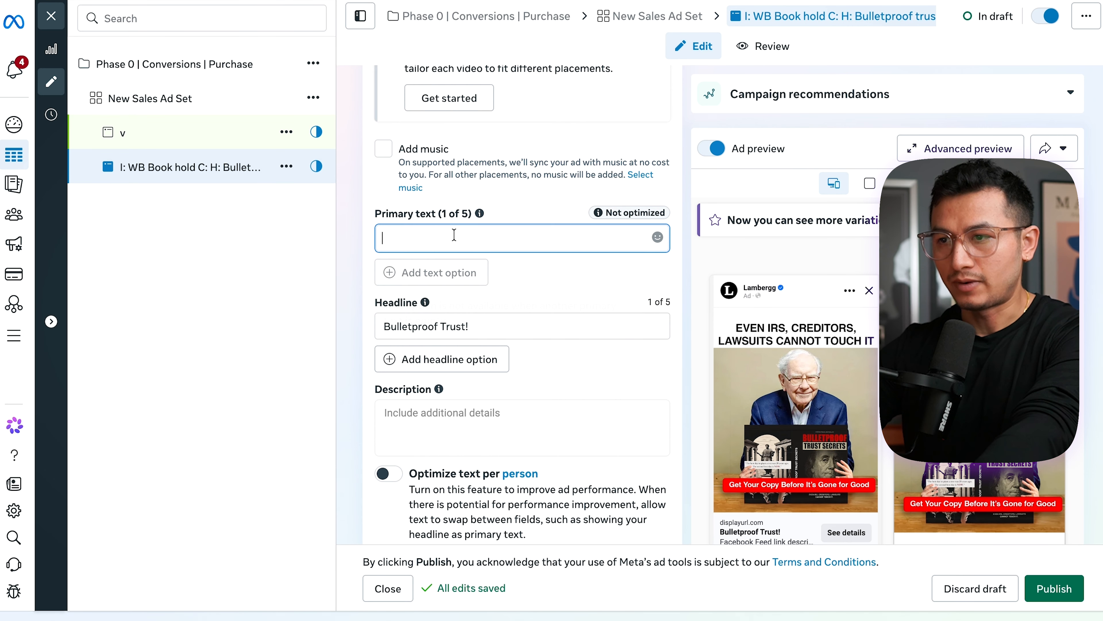
{"action": "type", "text": "Imagine losing everything you’ve worked for over one bad lawsuit. When the IRS challenged the trust of Estate of Castleman (2007), claiming the assets should be included in the taxable estate, the court disagreed. The trust was properly structured, and Castleman’s heirs saved millions in estate taxes. Similar cases like In Re Young (2006) show how a bulletproof trust shields assets from tax liabilities and legal challenges. Secure your legacy with a trust that courts uphold every time. Click below to see if there’s still availability. 👇"}
{"action": "left_click", "coordinate": [422, 274]}
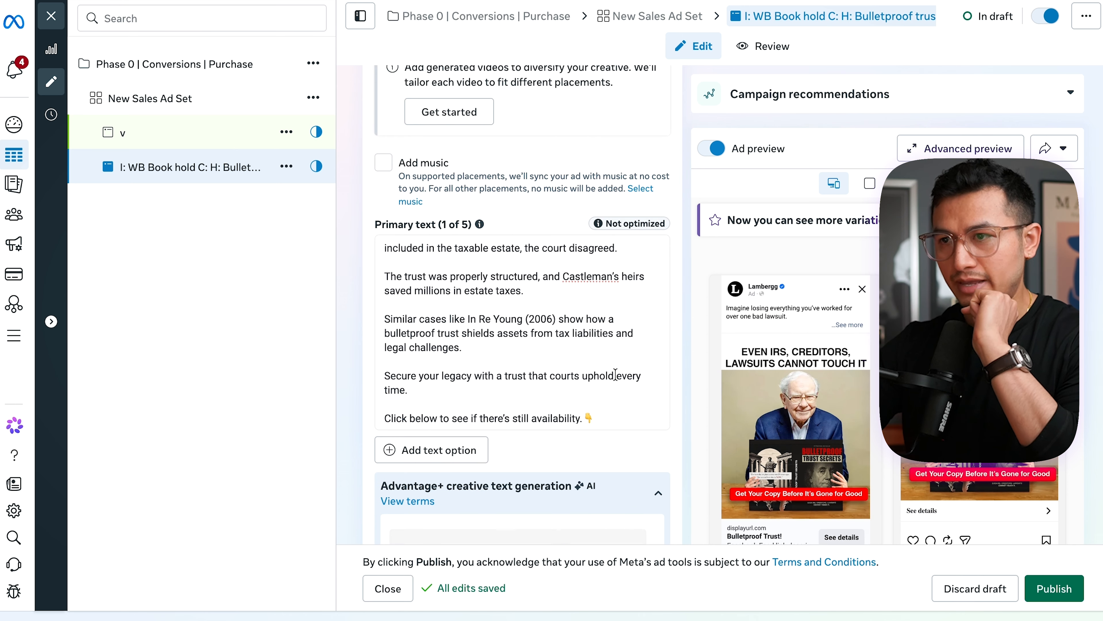
- Enter the address of the Bulletproof Trust Secrets landing page as the ad's website URL
{"action": "scroll", "coordinate": [616, 374], "scroll_direction": "up", "scroll_amount": 2}
{"action": "scroll", "coordinate": [681, 309], "scroll_direction": "up", "scroll_amount": 10}
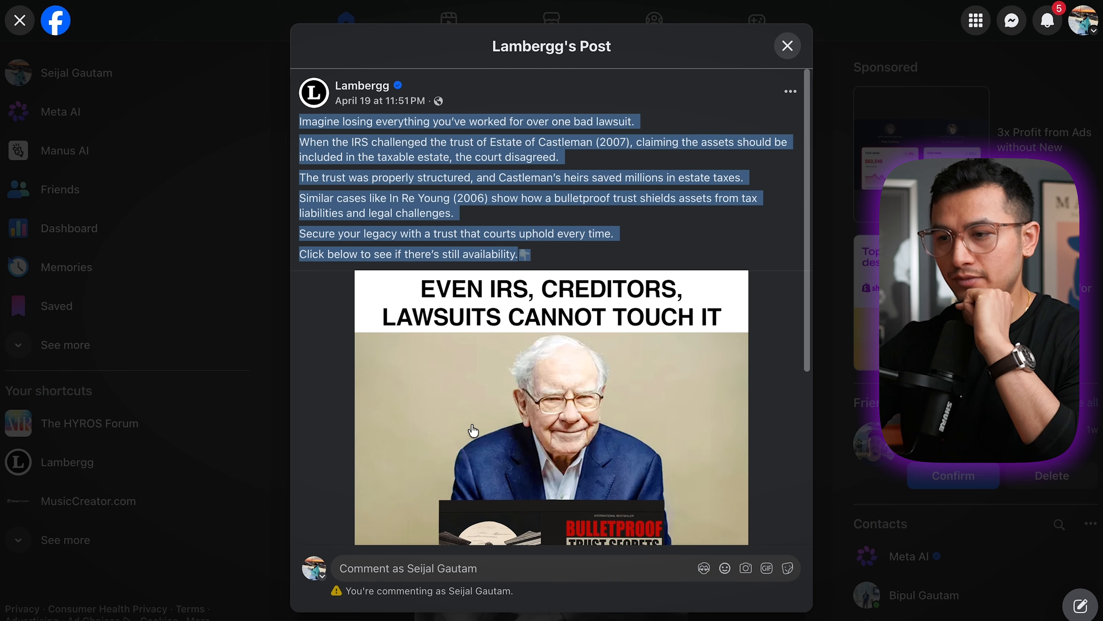
{"action": "scroll", "coordinate": [438, 478], "scroll_direction": "down", "scroll_amount": 5}
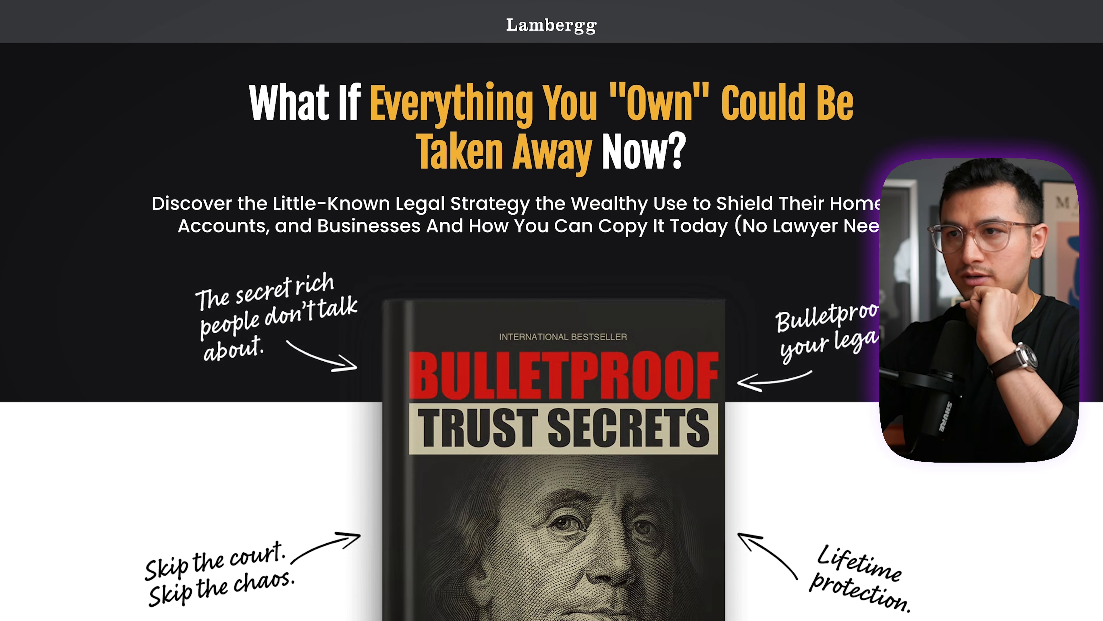
{"action": "type", "text": "https://protect.lambergg.com/get-bpt-guide"}
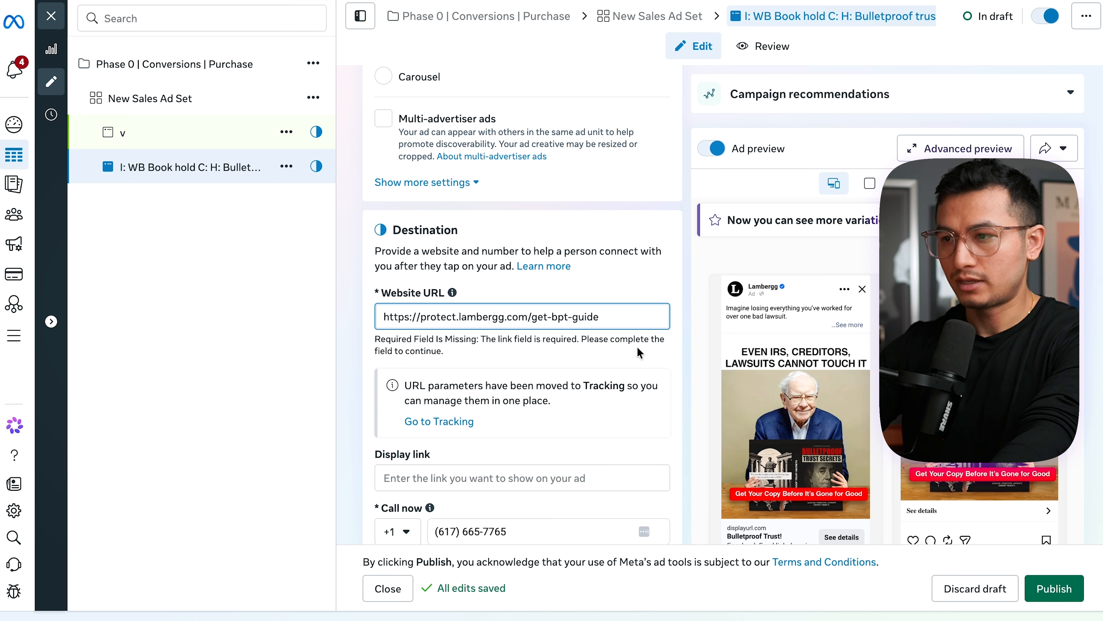
{"action": "scroll", "coordinate": [638, 353], "scroll_direction": "down", "scroll_amount": 5}
{"action": "left_click", "coordinate": [445, 211]}
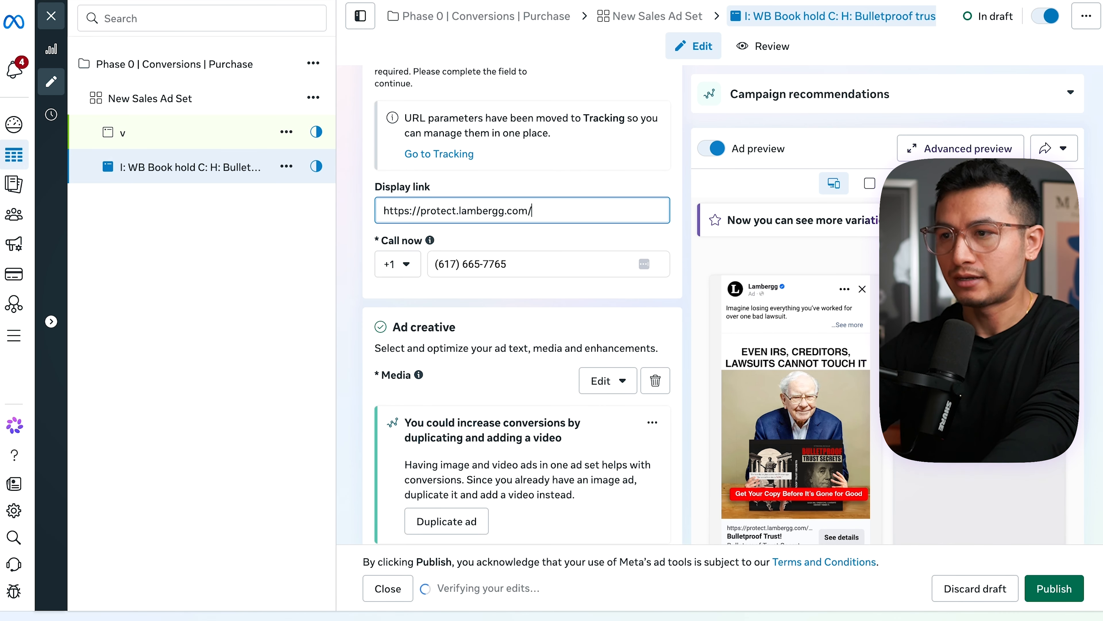
{"action": "key", "text": "BackSpace"}
{"action": "left_click_drag", "start_coordinate": [459, 210], "coordinate": [420, 210]}
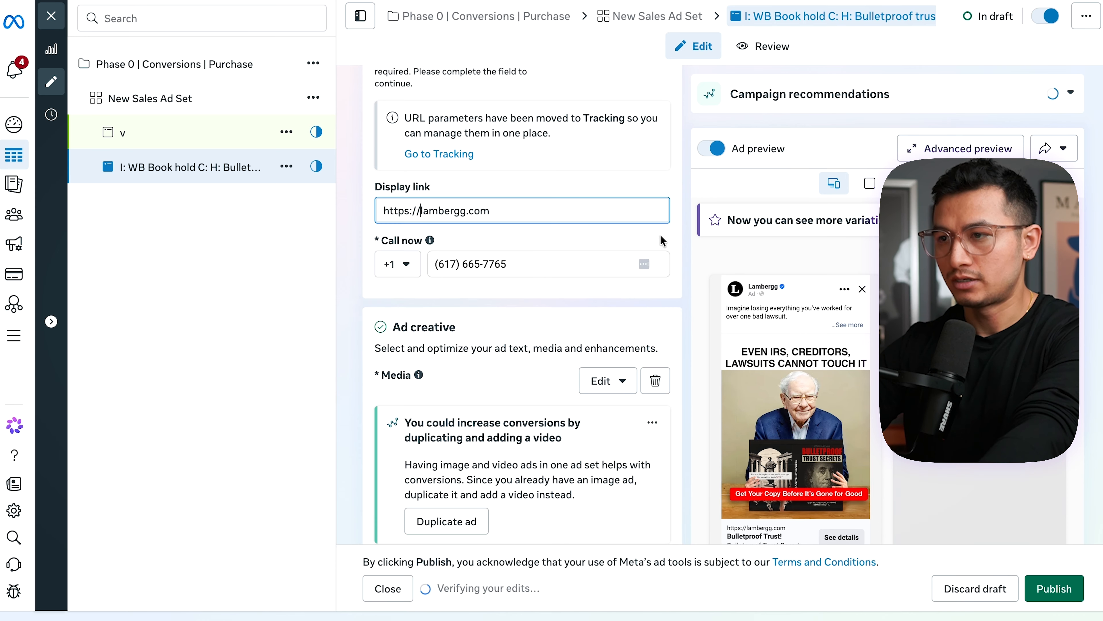
- Open the flexible media setting in the ad creative section
{"action": "scroll", "coordinate": [518, 386], "scroll_direction": "down", "scroll_amount": 10}
{"action": "scroll", "coordinate": [520, 390], "scroll_direction": "up", "scroll_amount": 2}
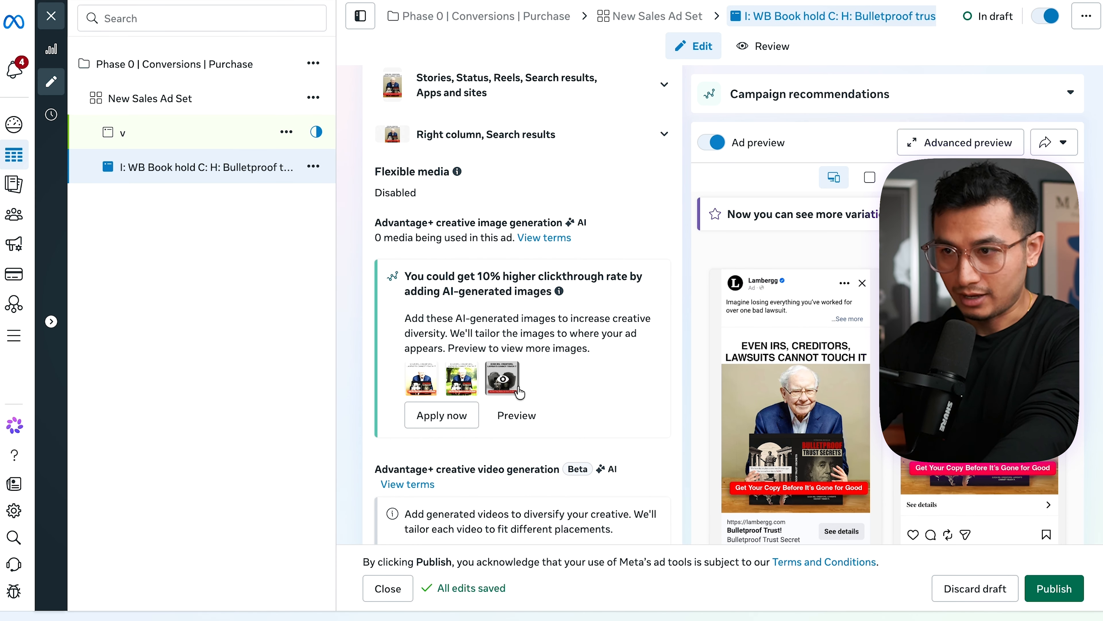
{"action": "left_click", "coordinate": [649, 174]}
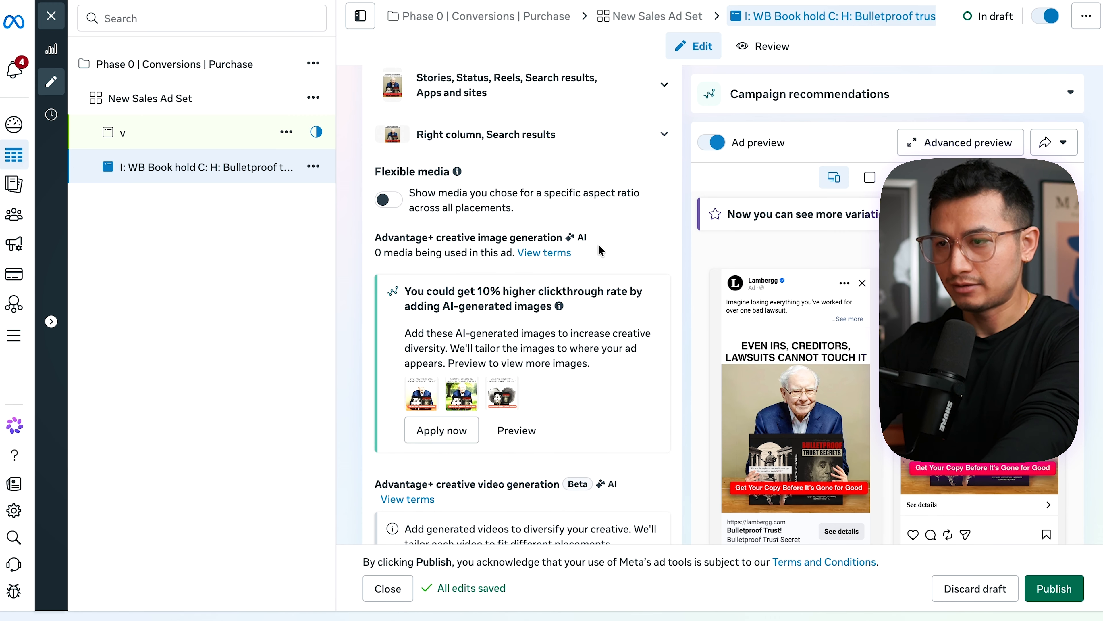
- Deselect all five AI-generated headline variations, leaving only the "Bulletproof Trust!" headline in use
{"action": "scroll", "coordinate": [598, 249], "scroll_direction": "down", "scroll_amount": 9}
{"action": "scroll", "coordinate": [577, 352], "scroll_direction": "down", "scroll_amount": 15}
{"action": "left_click", "coordinate": [398, 350]}
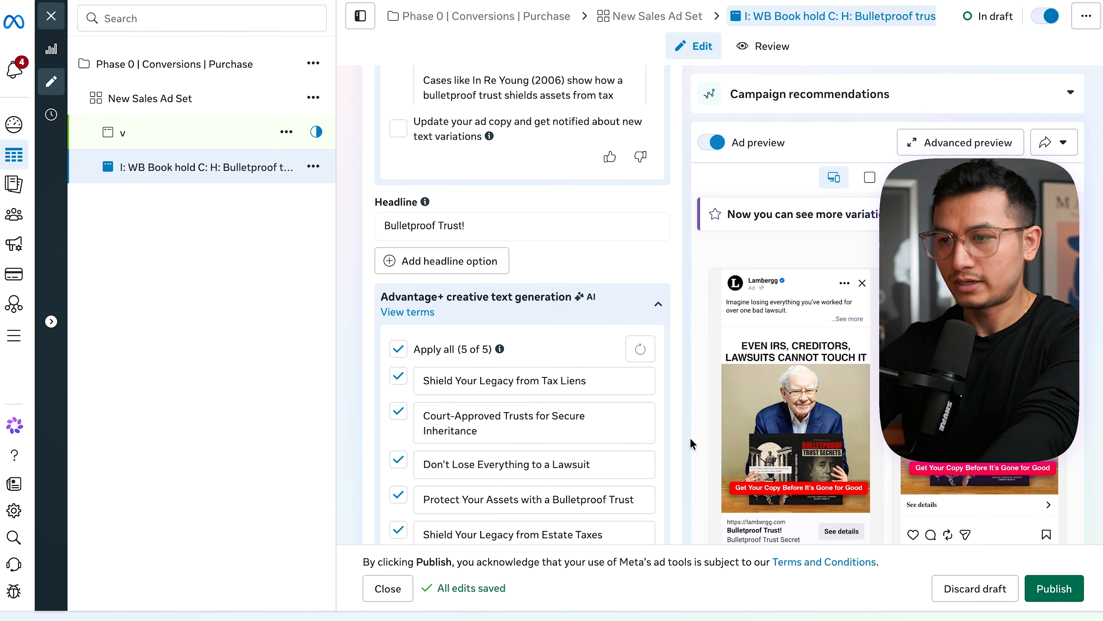
{"action": "left_click", "coordinate": [398, 350]}
- Enter a single period "." as the ad's description
{"action": "scroll", "coordinate": [454, 294], "scroll_direction": "down", "scroll_amount": 10}
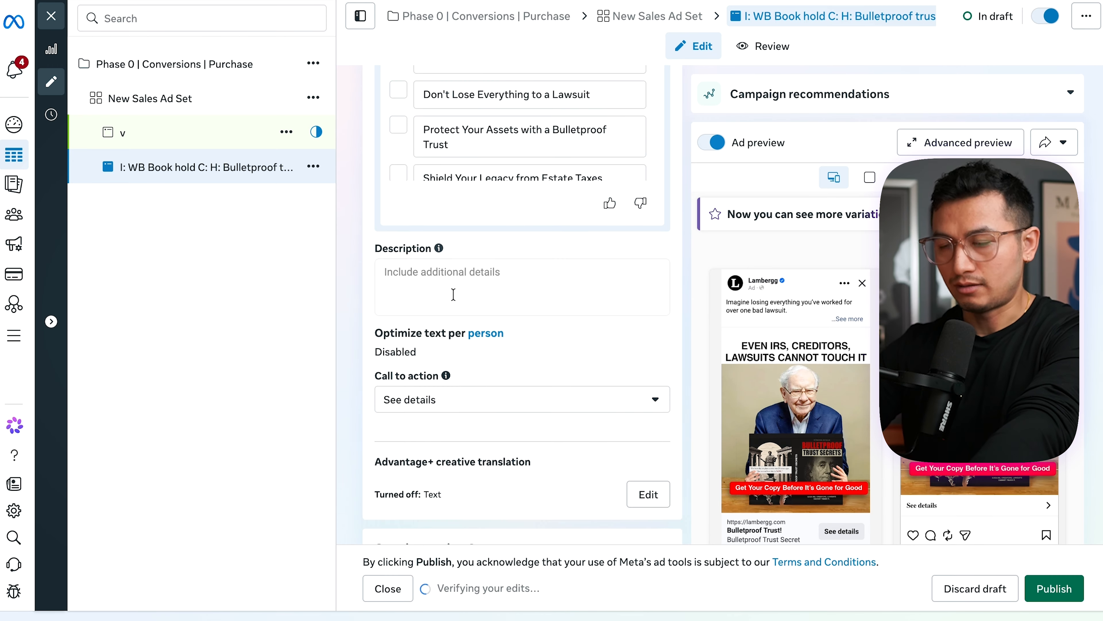
{"action": "left_click", "coordinate": [453, 294]}
{"action": "type", "text": "."}
{"action": "left_click", "coordinate": [655, 321]}
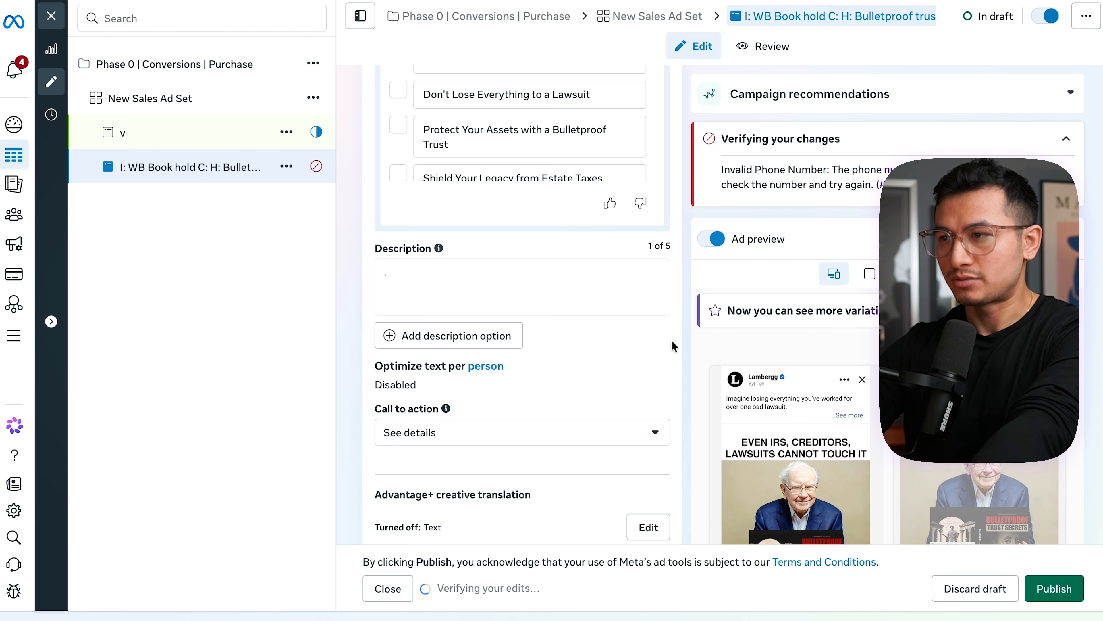
- Set creative translation to "Translate selected ad creatives" with ad text and all languages left unselected, and save it
{"action": "scroll", "coordinate": [480, 326], "scroll_direction": "down", "scroll_amount": 3}
{"action": "left_click", "coordinate": [661, 425]}
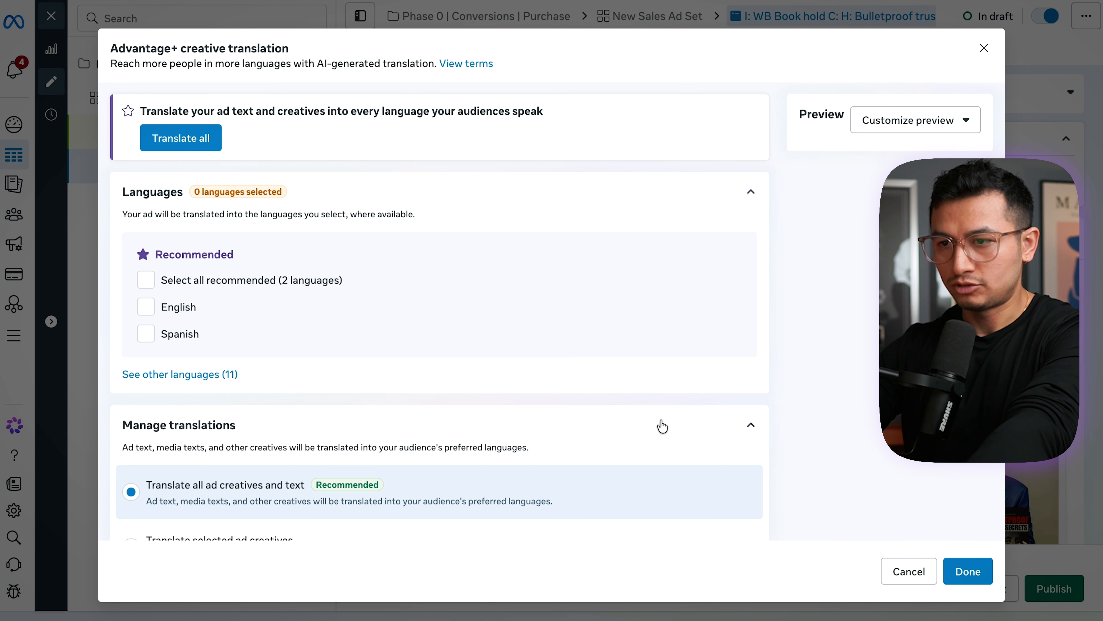
{"action": "scroll", "coordinate": [224, 478], "scroll_direction": "down", "scroll_amount": 2}
{"action": "left_click", "coordinate": [232, 511]}
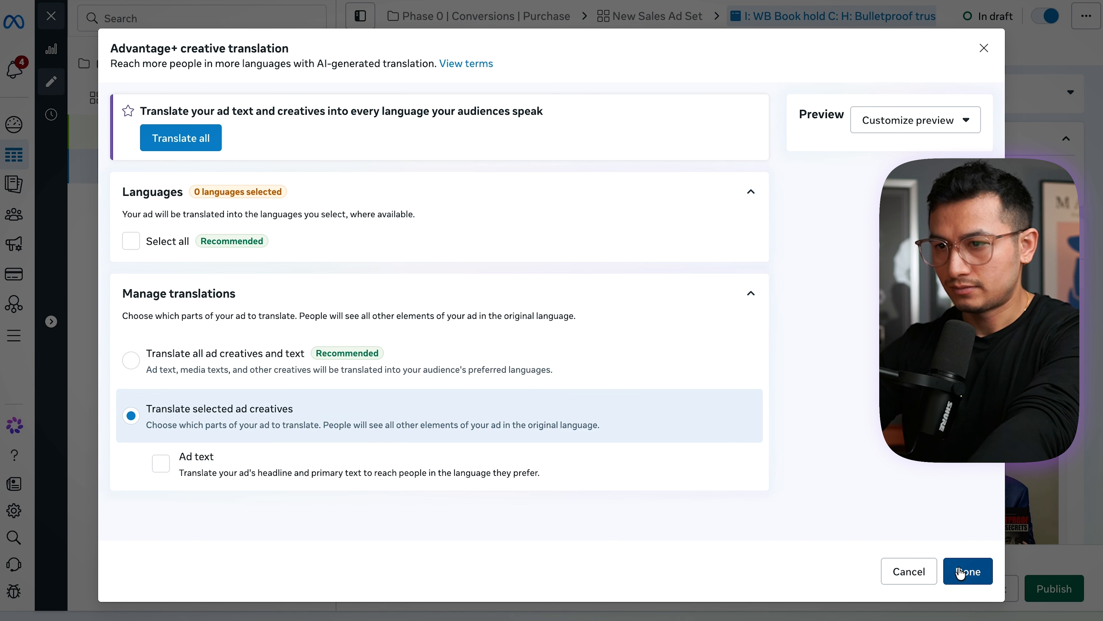
{"action": "left_click", "coordinate": [967, 571]}
- Copy the Meta Ads UTM string fbc_id={{adset.id}}&r_ad_id={{ad.id}}&placement={{placement}} from the tracking tool into the ad's URL parameters
{"action": "scroll", "coordinate": [666, 383], "scroll_direction": "down", "scroll_amount": 10}
{"action": "left_click", "coordinate": [434, 357]}
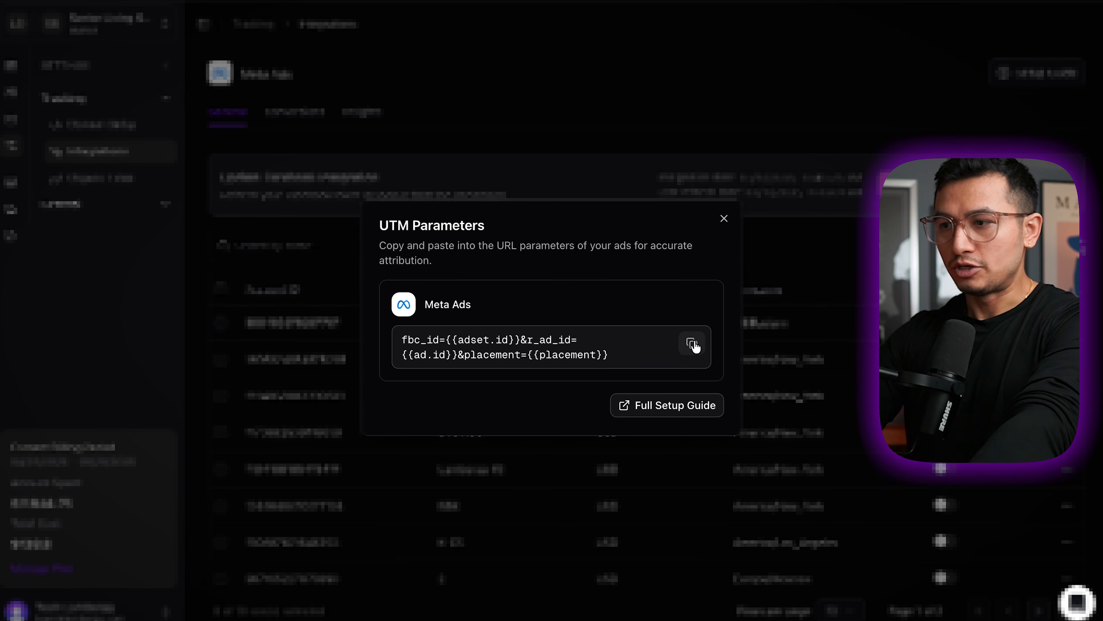
{"action": "left_click", "coordinate": [693, 344]}
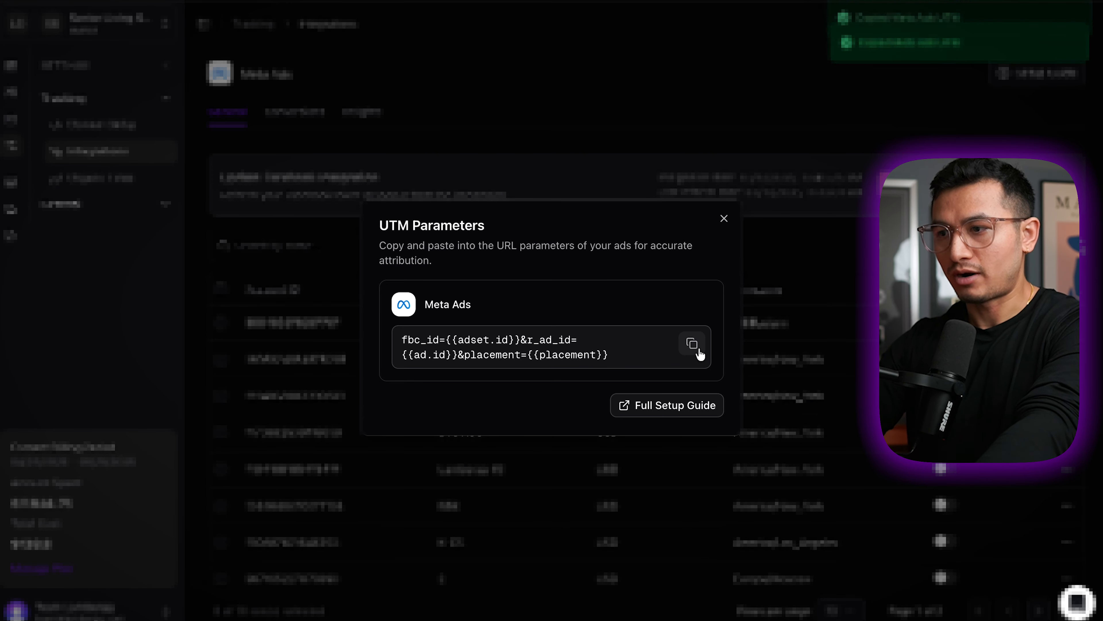
{"action": "key", "text": "ctrl+v"}
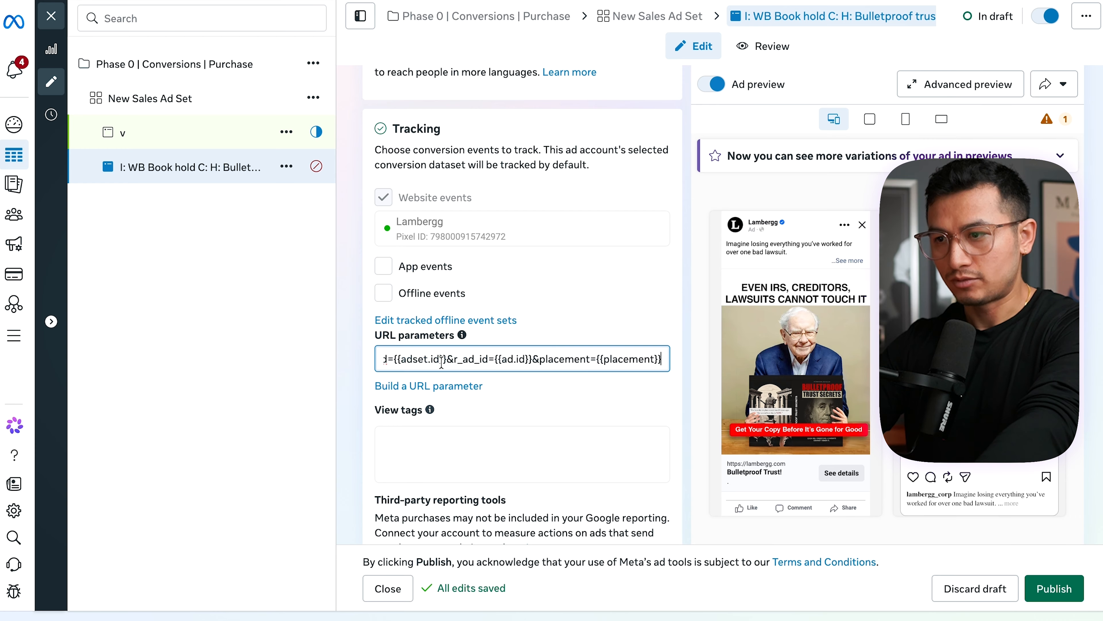
{"action": "left_click", "coordinate": [557, 396]}
- Turn off the Add music option in the ad creative section
{"action": "scroll", "coordinate": [547, 435], "scroll_direction": "down", "scroll_amount": 2}
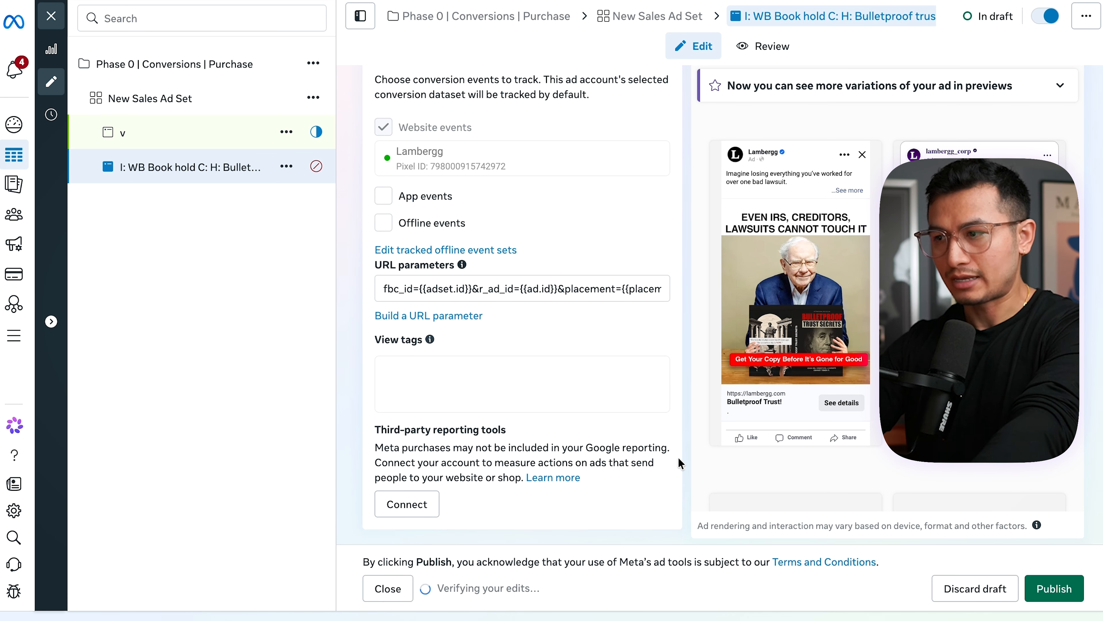
{"action": "scroll", "coordinate": [679, 457], "scroll_direction": "up", "scroll_amount": 10}
{"action": "scroll", "coordinate": [679, 457], "scroll_direction": "up", "scroll_amount": 10}
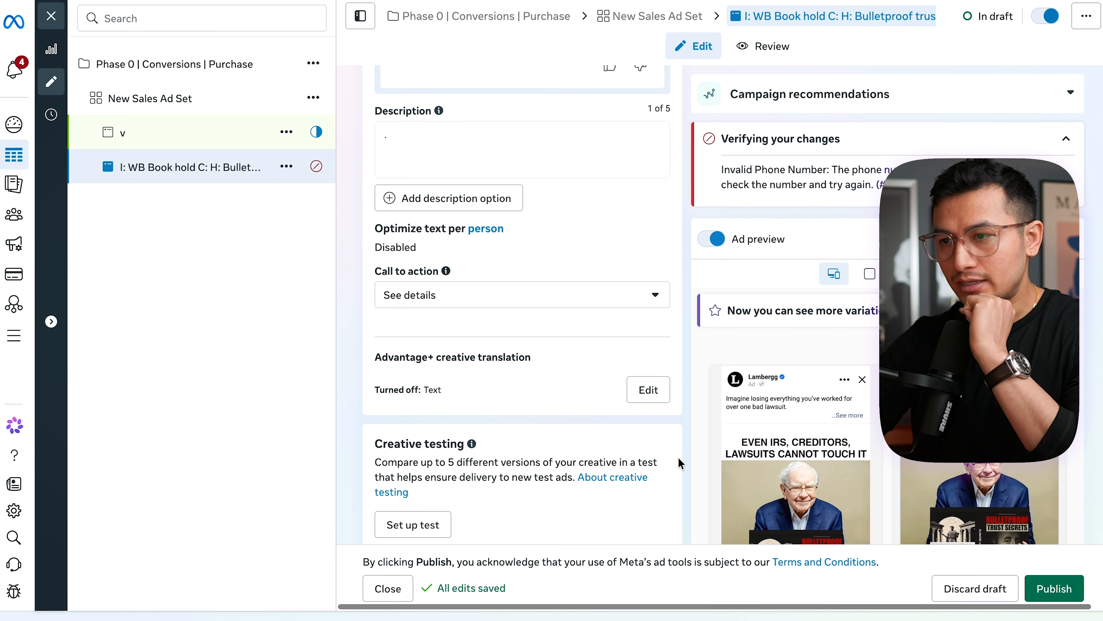
{"action": "scroll", "coordinate": [679, 457], "scroll_direction": "up", "scroll_amount": 3}
{"action": "scroll", "coordinate": [521, 348], "scroll_direction": "down", "scroll_amount": 5}
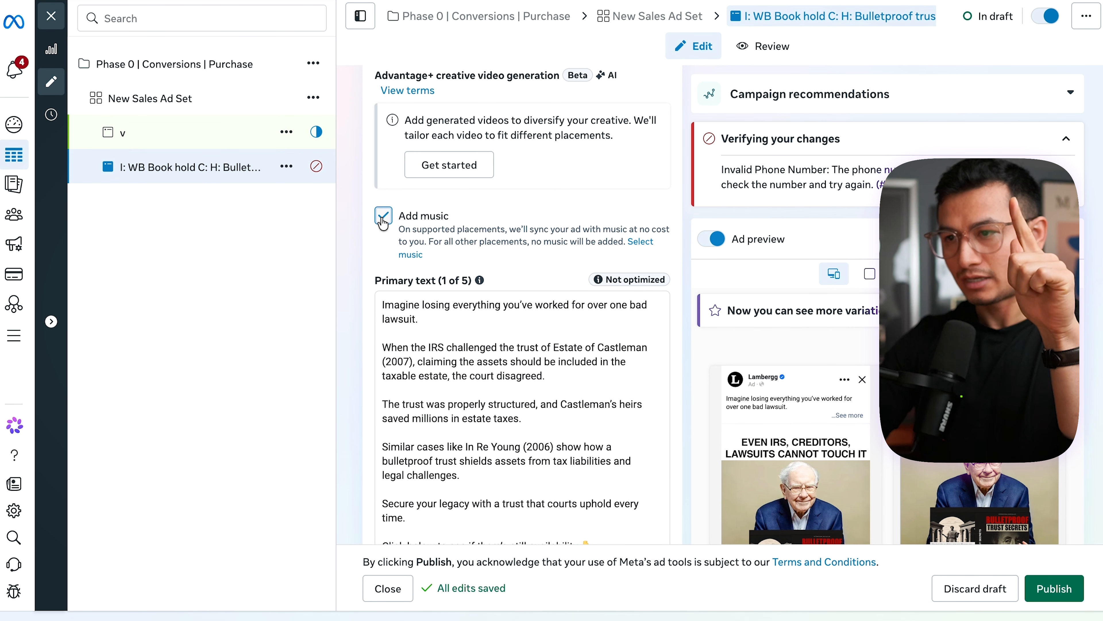
{"action": "left_click", "coordinate": [383, 215]}
- Check the rest of the ad's settings up to its name and publish the ad
{"action": "scroll", "coordinate": [676, 243], "scroll_direction": "up", "scroll_amount": 3}
{"action": "scroll", "coordinate": [677, 243], "scroll_direction": "up", "scroll_amount": 10}
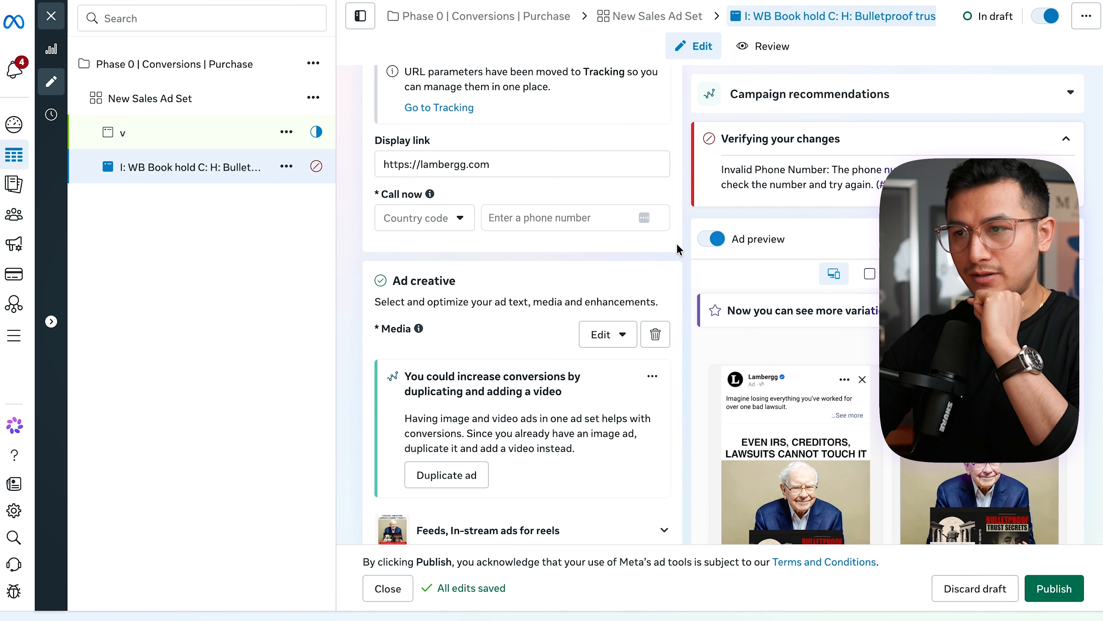
{"action": "scroll", "coordinate": [677, 243], "scroll_direction": "up", "scroll_amount": 2}
{"action": "scroll", "coordinate": [613, 345], "scroll_direction": "up", "scroll_amount": 8}
{"action": "scroll", "coordinate": [612, 345], "scroll_direction": "up", "scroll_amount": 10}
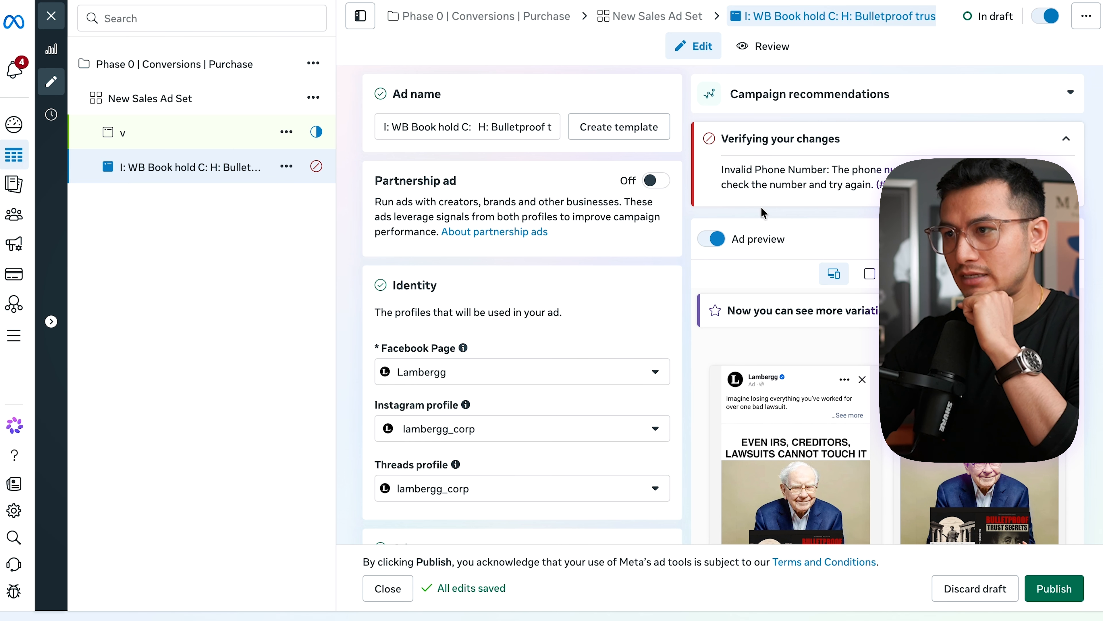
{"action": "left_click", "coordinate": [1054, 588]}
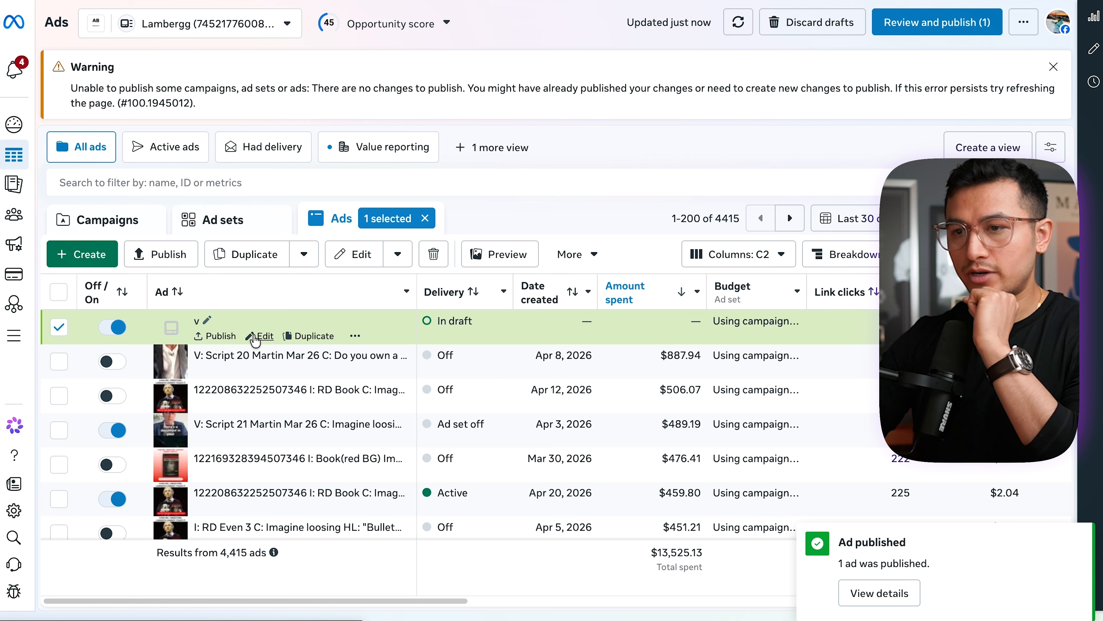
- Open the draft ad "v" for editing and enter the landing page address as its website URL
{"action": "left_click", "coordinate": [253, 334]}
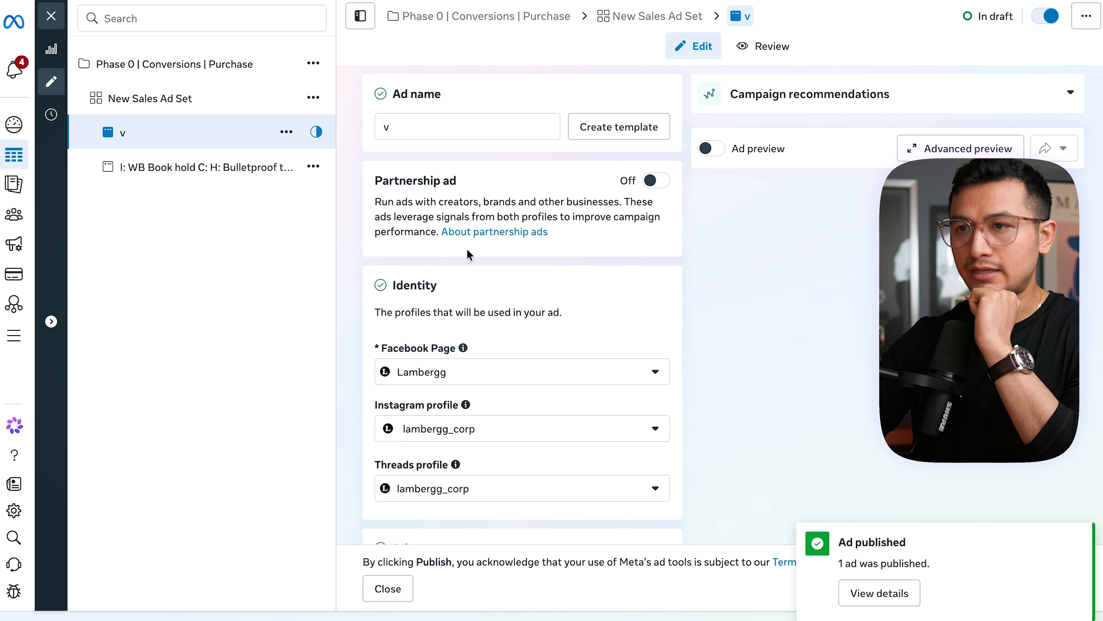
{"action": "scroll", "coordinate": [436, 163], "scroll_direction": "down", "scroll_amount": 12}
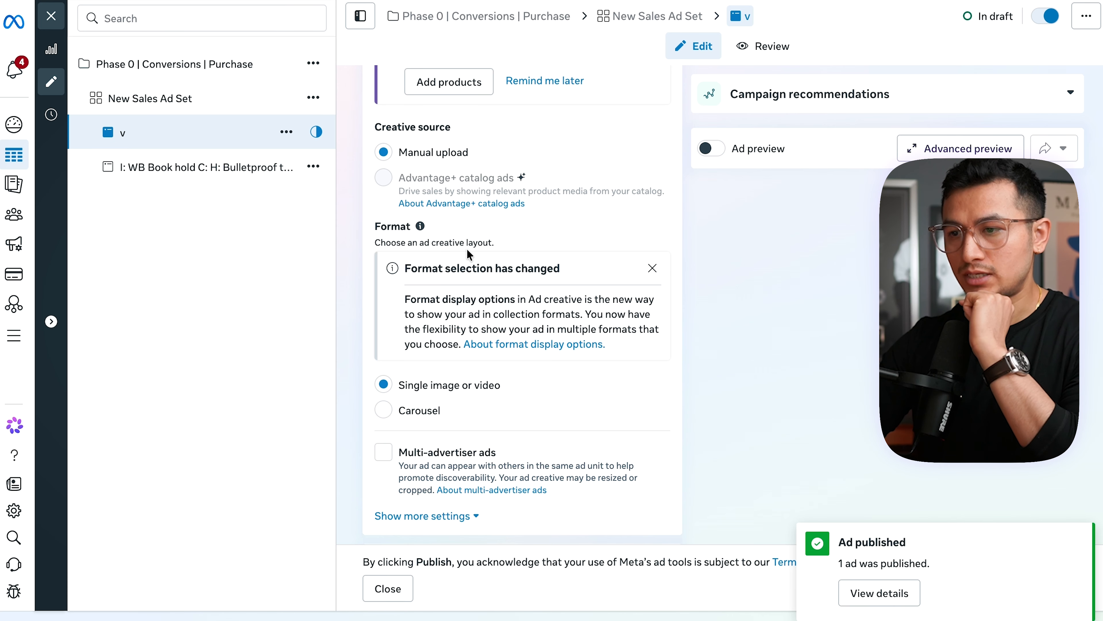
{"action": "scroll", "coordinate": [438, 253], "scroll_direction": "down", "scroll_amount": 7}
{"action": "left_click", "coordinate": [436, 206]}
{"action": "scroll", "coordinate": [399, 154], "scroll_direction": "down", "scroll_amount": 6}
{"action": "left_click", "coordinate": [438, 168]}
{"action": "key", "text": "super+v"}
- Copy the lambergg.com part of the website URL into the draft ad's display link
{"action": "left_click_drag", "start_coordinate": [459, 169], "coordinate": [531, 168]}
{"action": "key", "text": "super+c"}
{"action": "left_click", "coordinate": [425, 298]}
{"action": "key", "text": "super+v"}
- Set up a video creative with the "Script 20" business video, skipping the trim and keeping the original crops for all placements
{"action": "scroll", "coordinate": [588, 400], "scroll_direction": "down", "scroll_amount": 7}
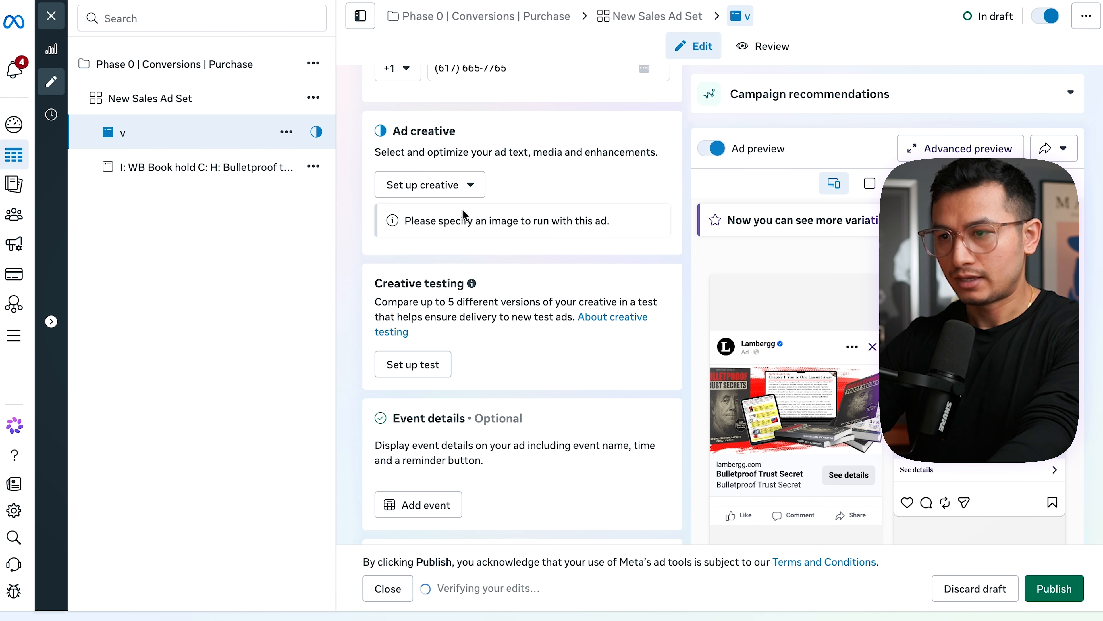
{"action": "left_click", "coordinate": [458, 193]}
{"action": "left_click", "coordinate": [428, 249]}
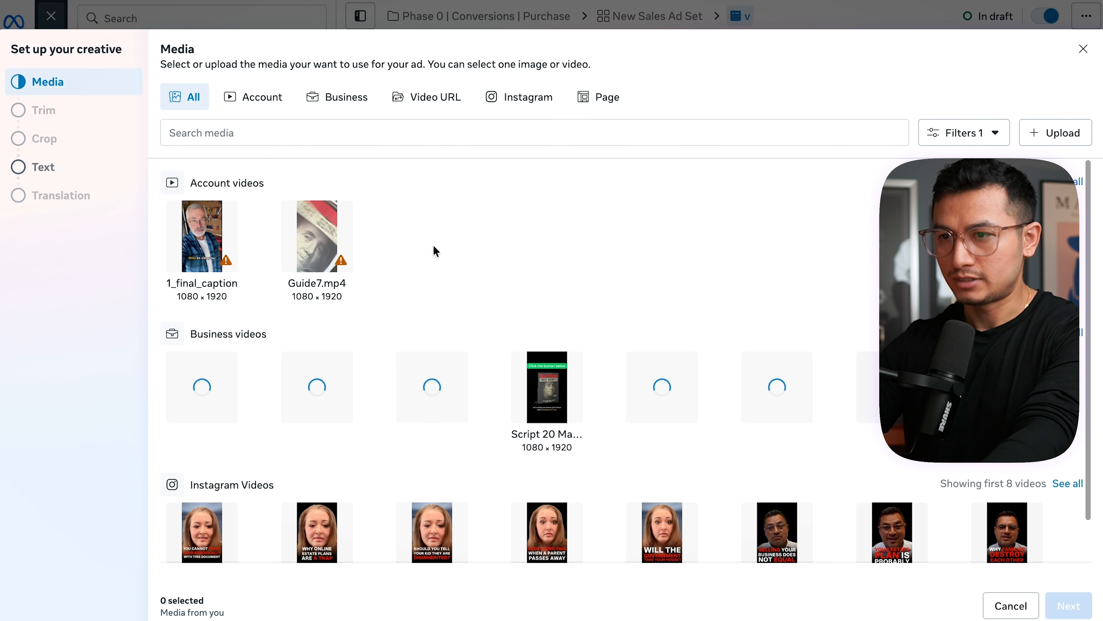
{"action": "left_click", "coordinate": [553, 390]}
{"action": "left_click", "coordinate": [1058, 602]}
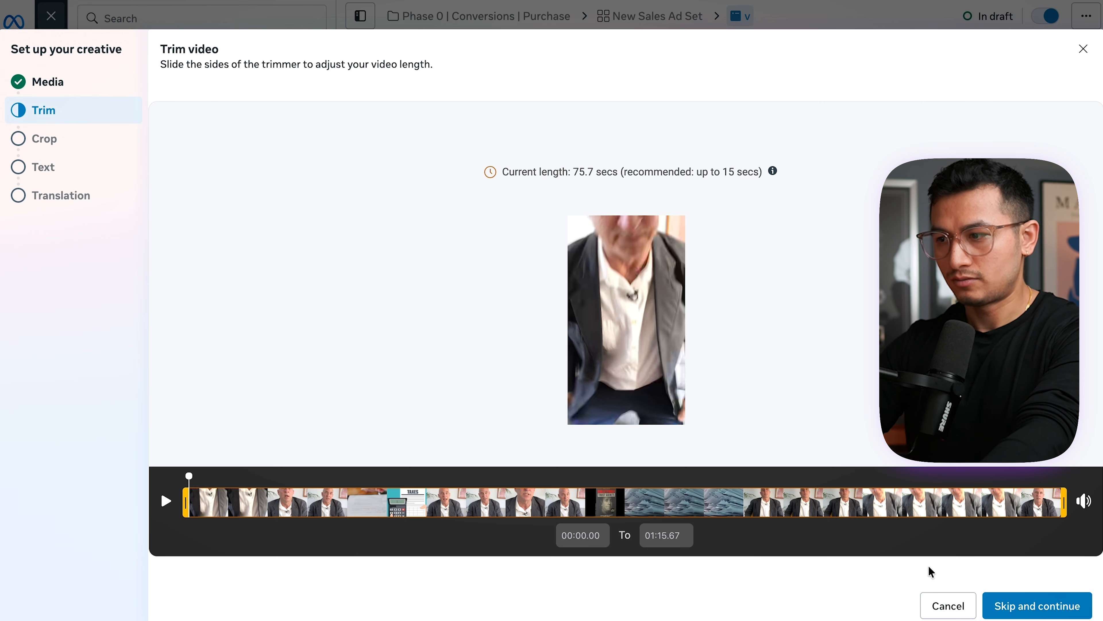
{"action": "left_click", "coordinate": [1034, 610]}
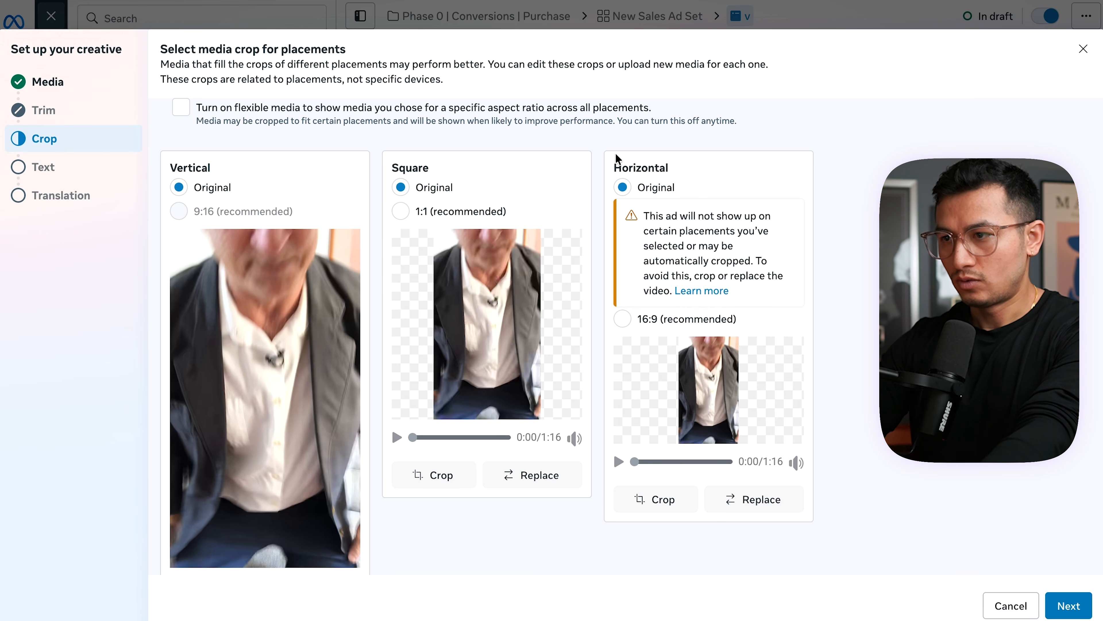
{"action": "left_click", "coordinate": [1062, 609]}
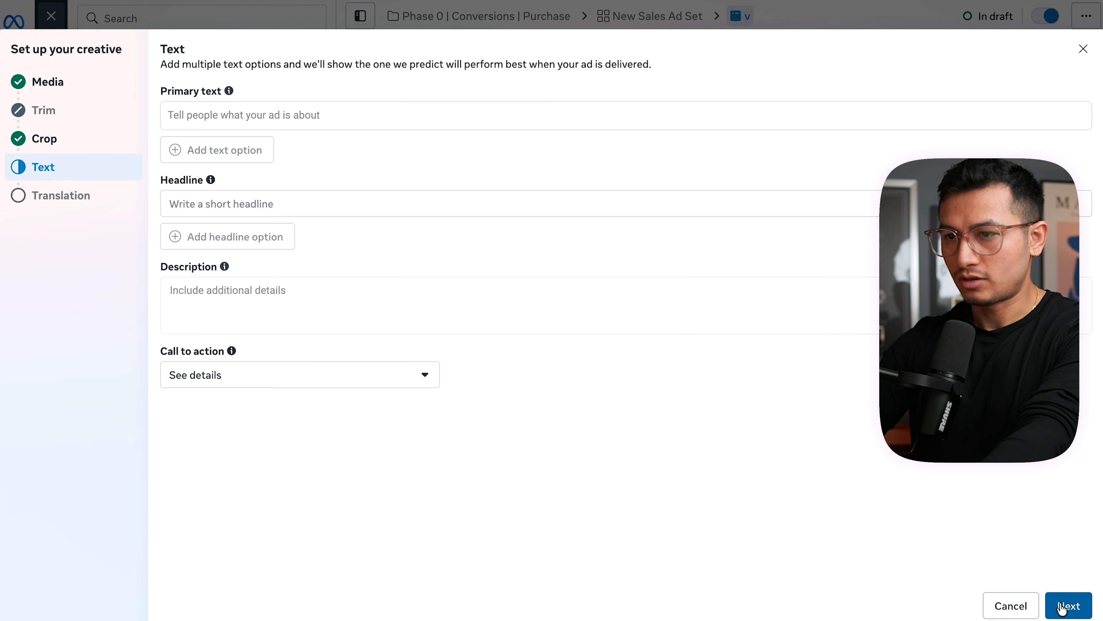
- Copy the Facebook post text starting "Do you own a home worth over $250,000?" into the video ad's primary text
{"action": "left_click", "coordinate": [254, 114]}
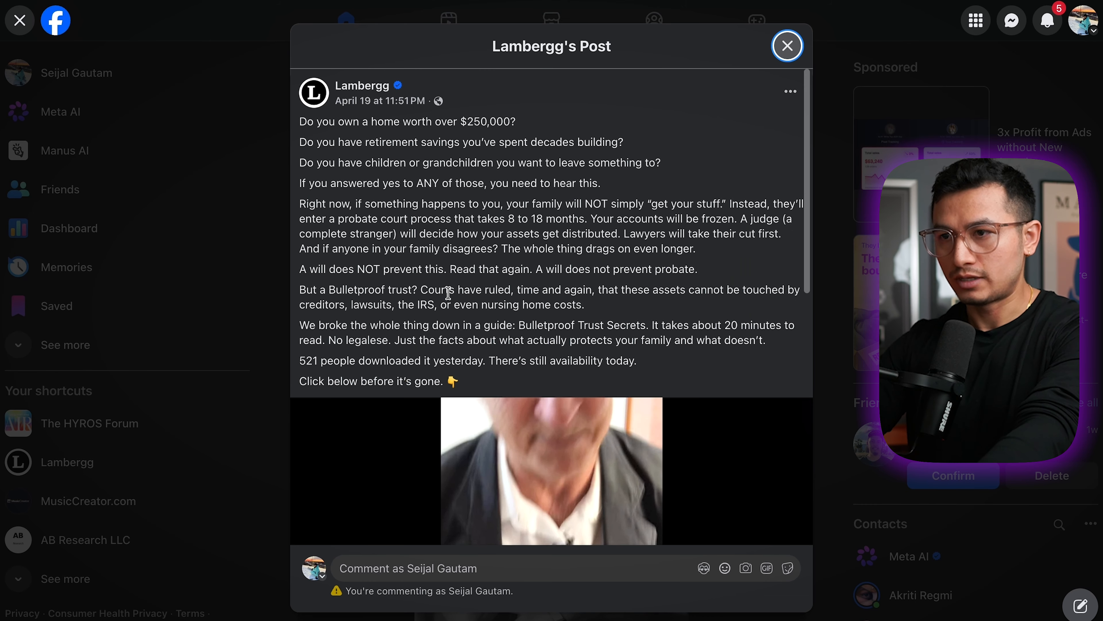
{"action": "left_click_drag", "start_coordinate": [455, 379], "coordinate": [300, 118]}
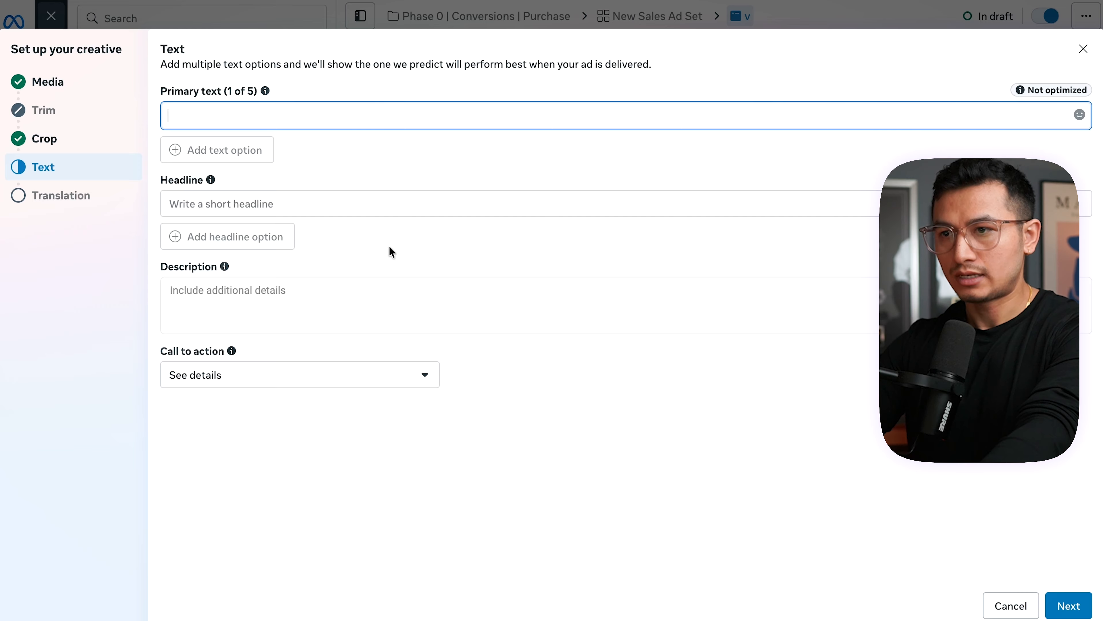
{"action": "key", "text": "ctrl+v"}
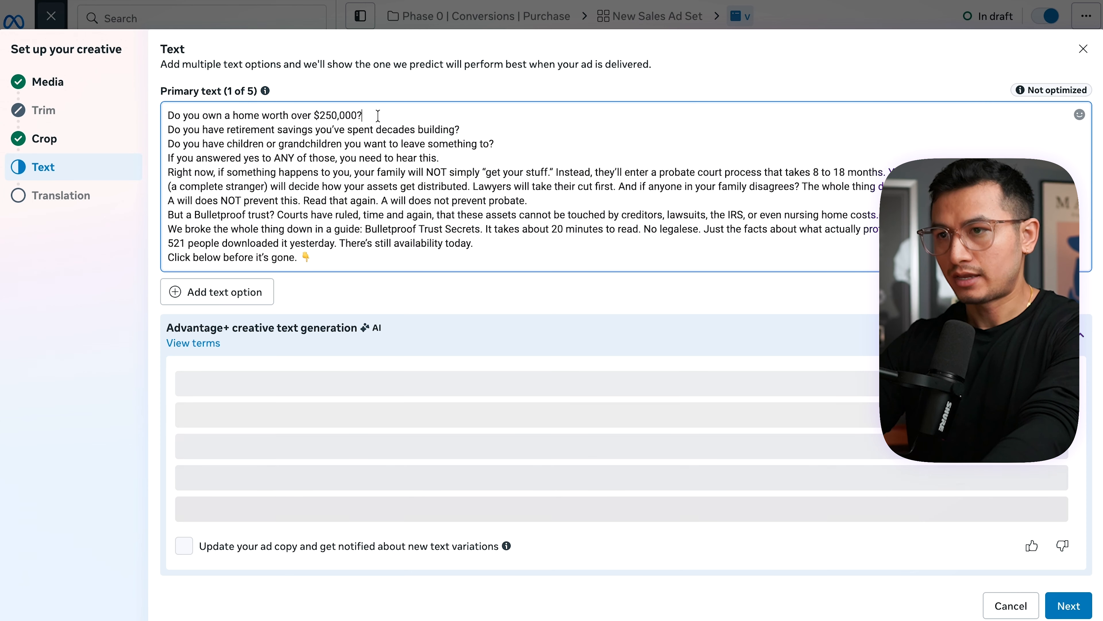
- Separate the opening question lines of the video ad's primary text with blank lines
{"action": "left_click", "coordinate": [378, 115]}
{"action": "key", "text": "Return"}
{"action": "left_click", "coordinate": [508, 143]}
{"action": "key", "text": "Return"}
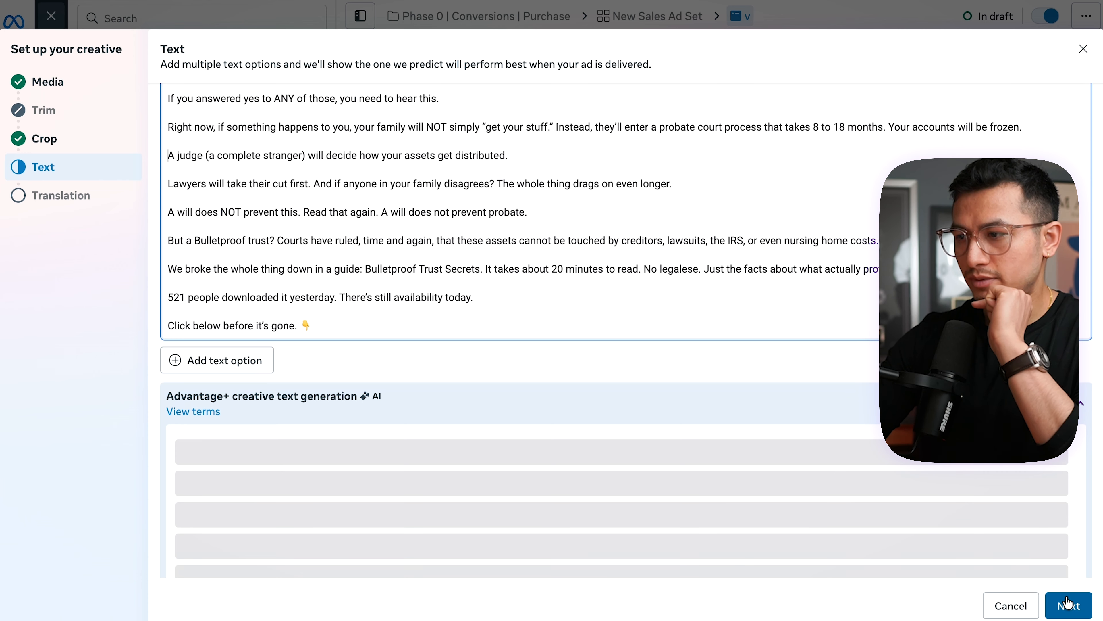
- Enter "Bulletproof trust!" as the video ad's headline and complete the creative setup
{"action": "scroll", "coordinate": [521, 261], "scroll_direction": "down", "scroll_amount": 7}
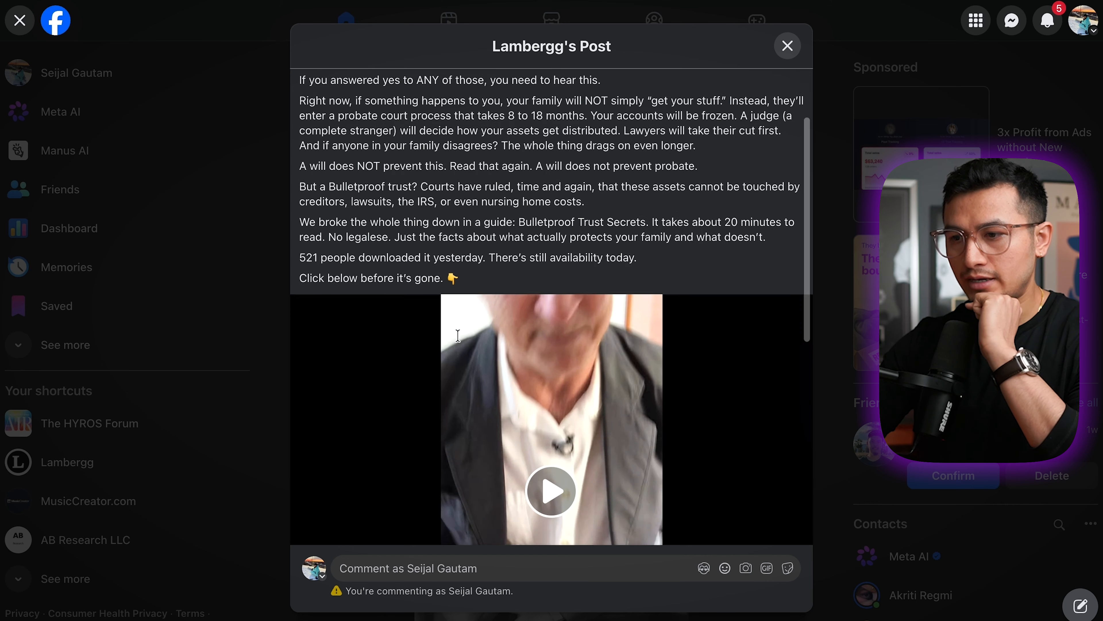
{"action": "scroll", "coordinate": [458, 337], "scroll_direction": "down", "scroll_amount": 5}
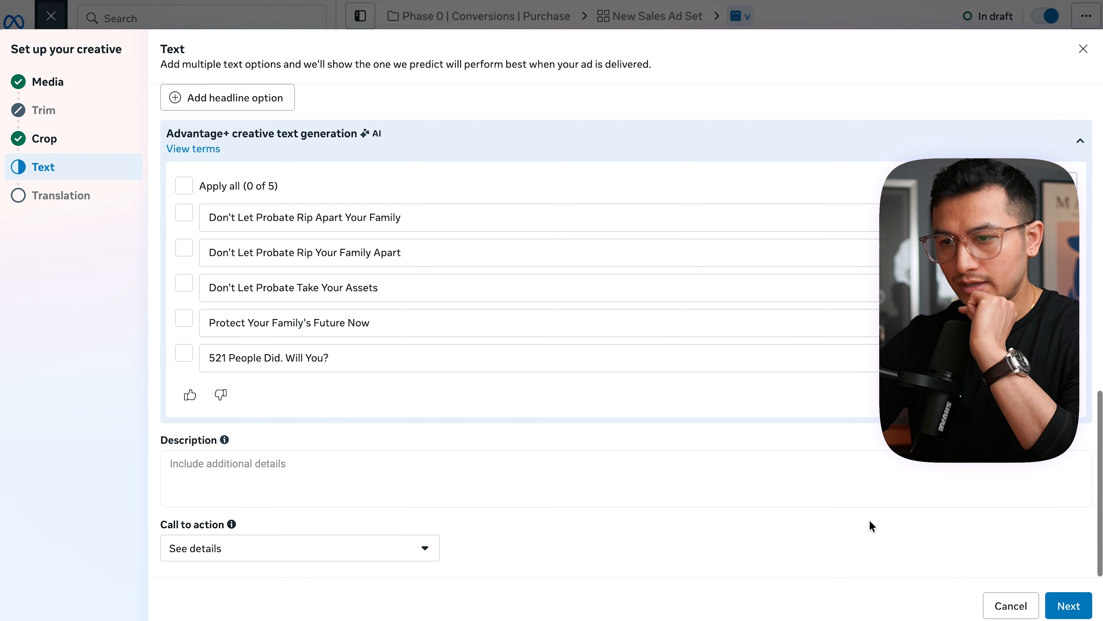
{"action": "left_click", "coordinate": [298, 488]}
{"action": "scroll", "coordinate": [391, 543], "scroll_direction": "down", "scroll_amount": 1}
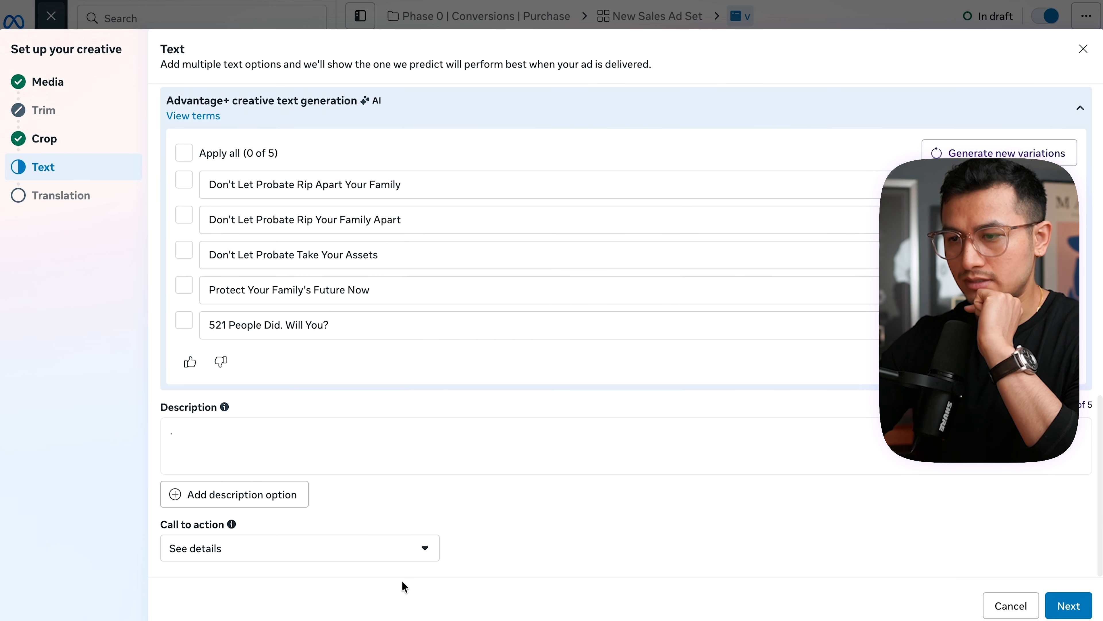
{"action": "left_click", "coordinate": [1068, 605]}
{"action": "left_click", "coordinate": [225, 418]}
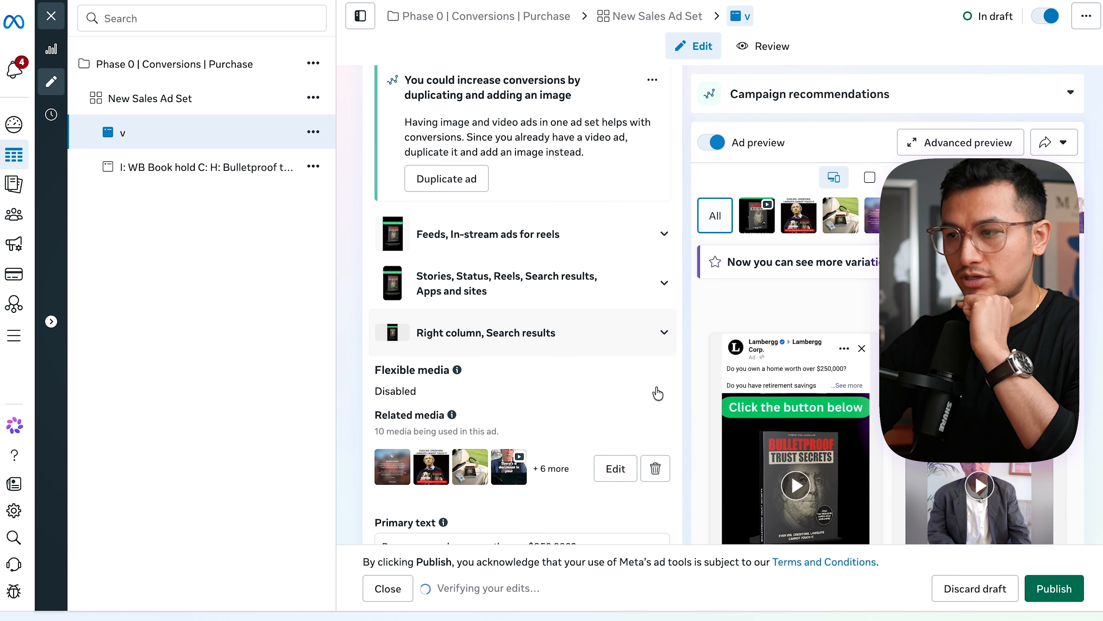
- Remove all related media from the video ad
{"action": "scroll", "coordinate": [658, 394], "scroll_direction": "down", "scroll_amount": 4}
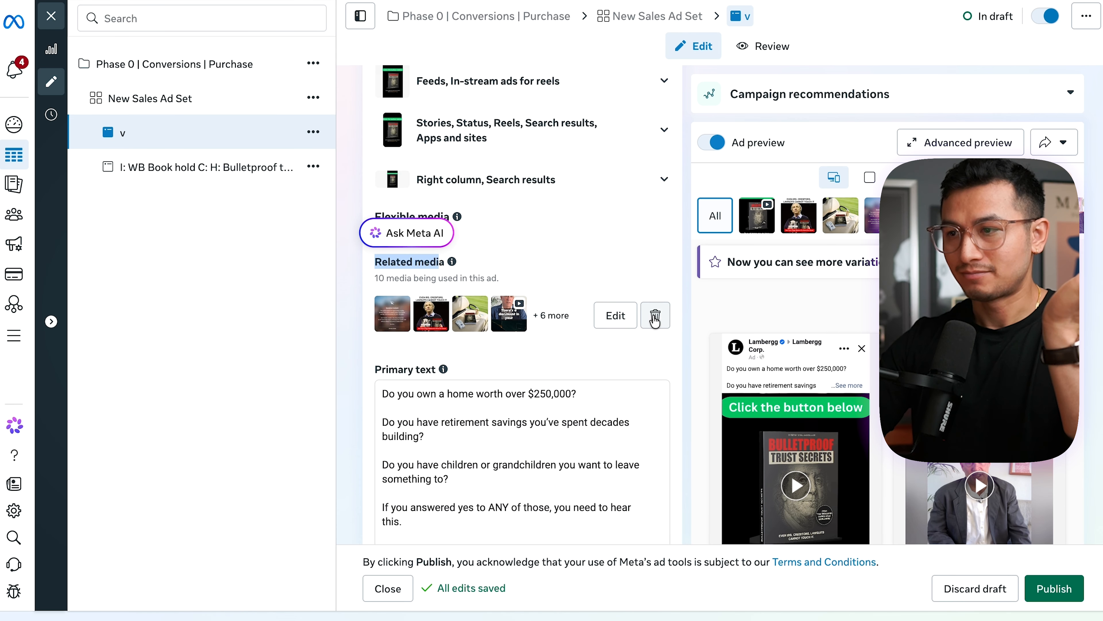
{"action": "left_click", "coordinate": [655, 321]}
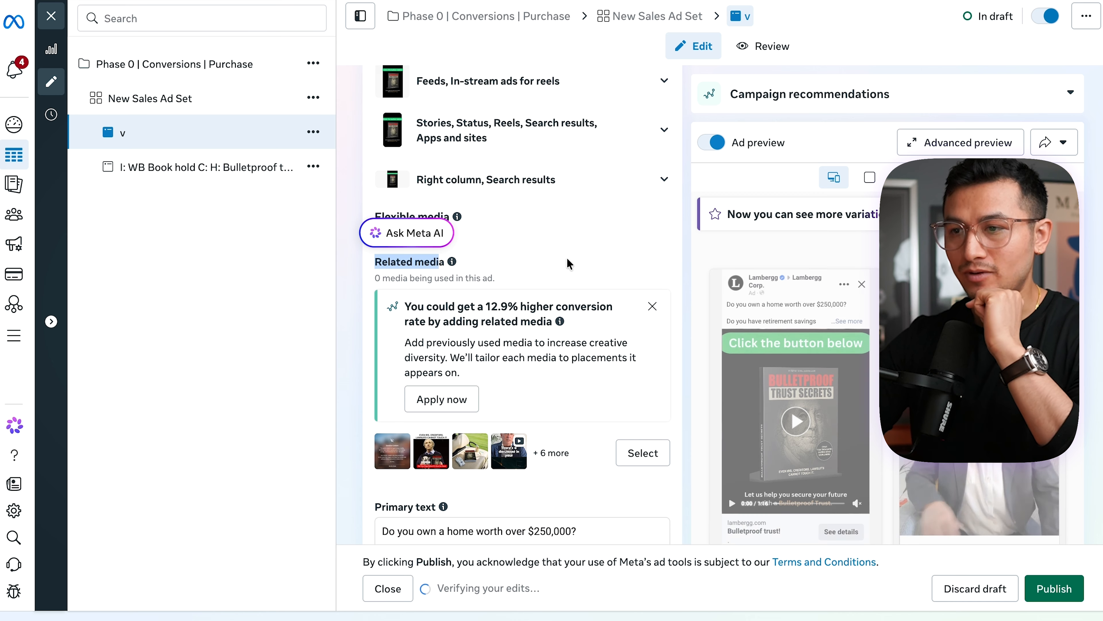
- Review the video ad's text settings and its Advantage+ creative translation options without selecting any language
{"action": "scroll", "coordinate": [567, 257], "scroll_direction": "down", "scroll_amount": 10}
{"action": "scroll", "coordinate": [676, 271], "scroll_direction": "down", "scroll_amount": 8}
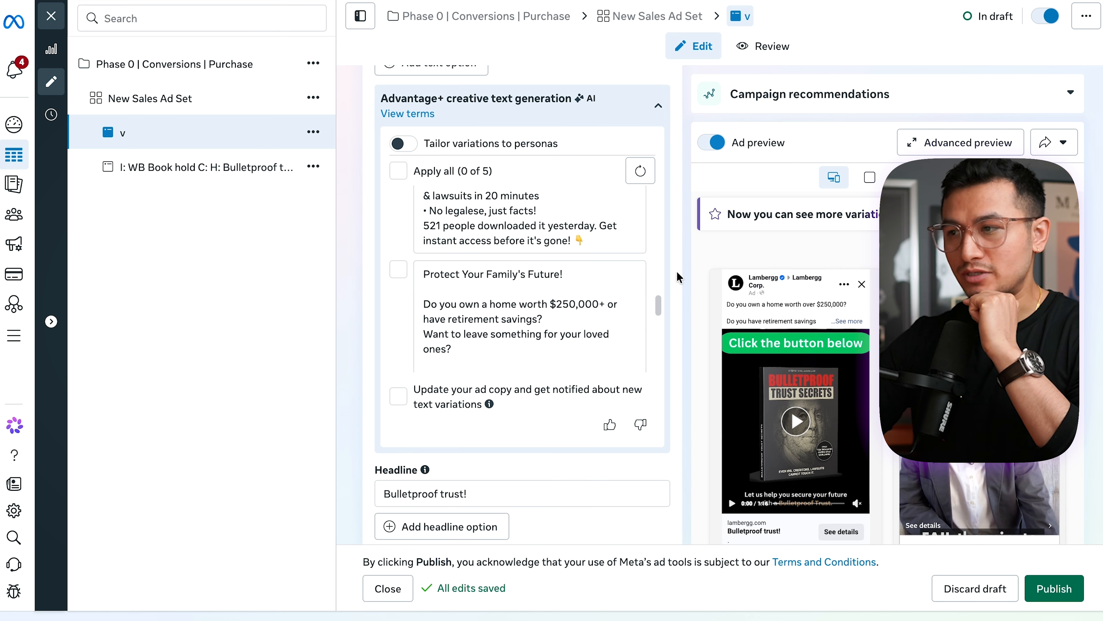
{"action": "scroll", "coordinate": [677, 271], "scroll_direction": "down", "scroll_amount": 6}
{"action": "scroll", "coordinate": [676, 271], "scroll_direction": "down", "scroll_amount": 5}
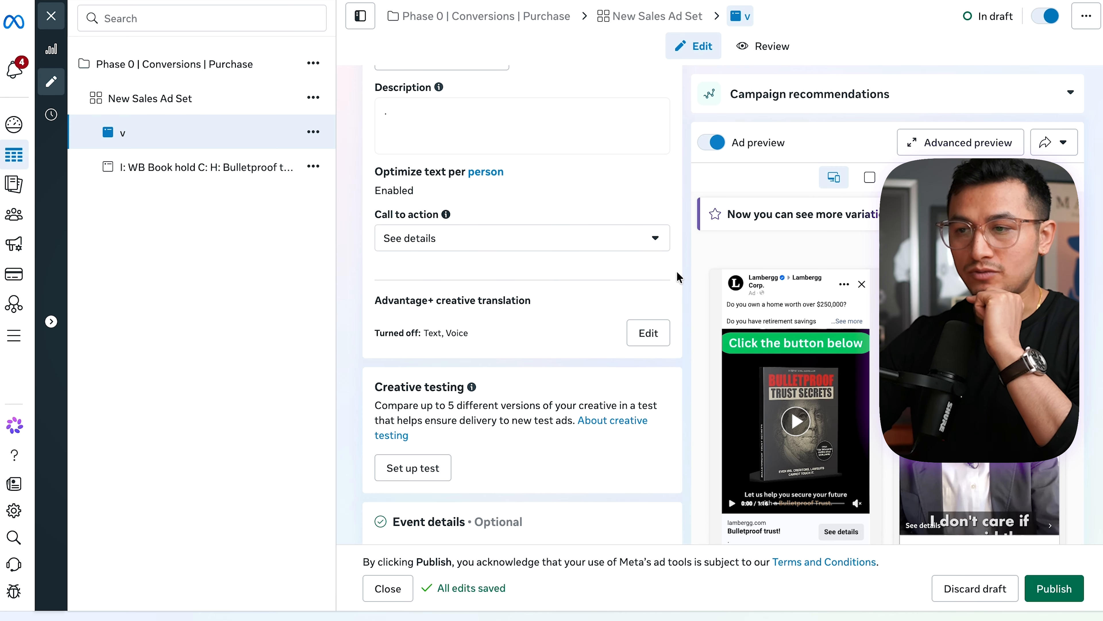
{"action": "scroll", "coordinate": [676, 270], "scroll_direction": "down", "scroll_amount": 3}
{"action": "left_click", "coordinate": [648, 211]}
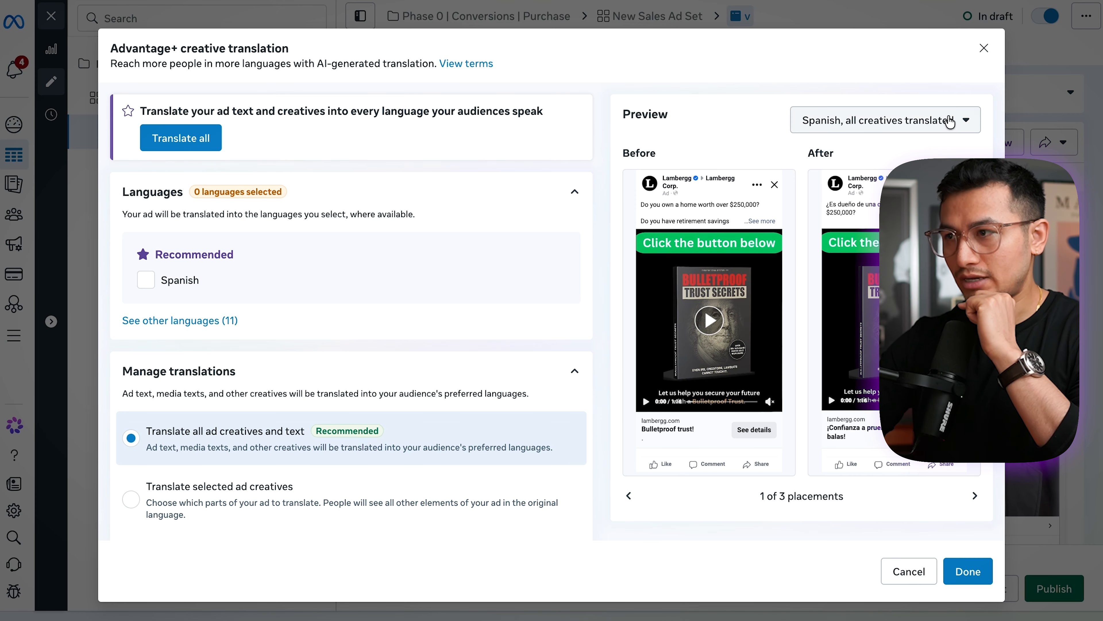
{"action": "left_click", "coordinate": [983, 61]}
- Switch to the tracking tool's Meta Ads integration and copy the UTM parameters fbc_id={{adset.id}}&r_ad_id={{ad.id}}&placement={{placement}}
{"action": "scroll", "coordinate": [659, 375], "scroll_direction": "down", "scroll_amount": 6}
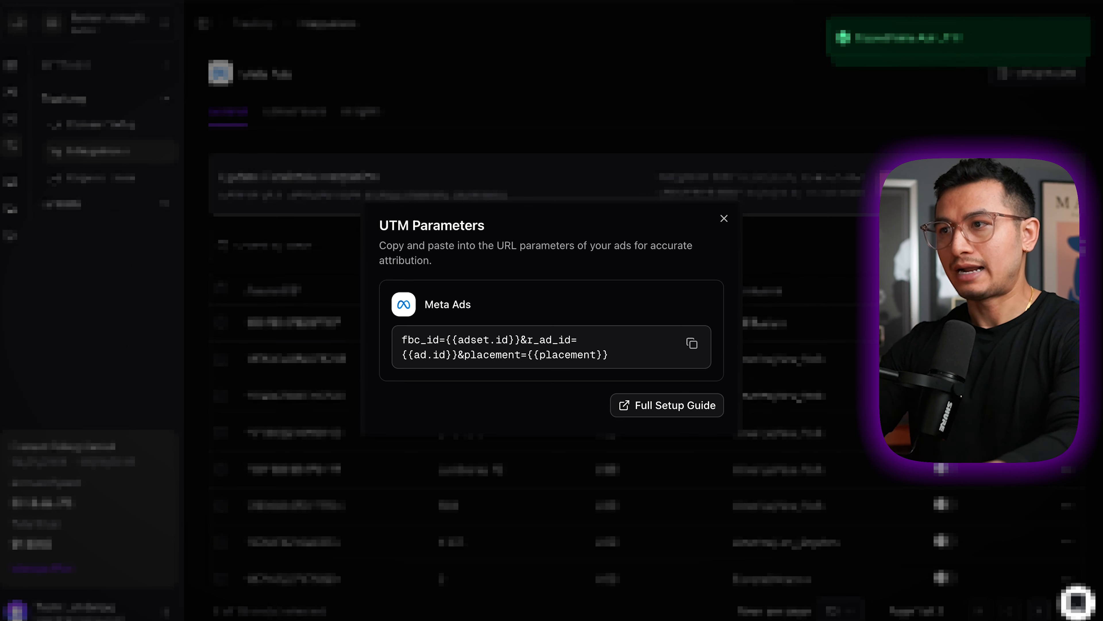
{"action": "left_click", "coordinate": [692, 343]}
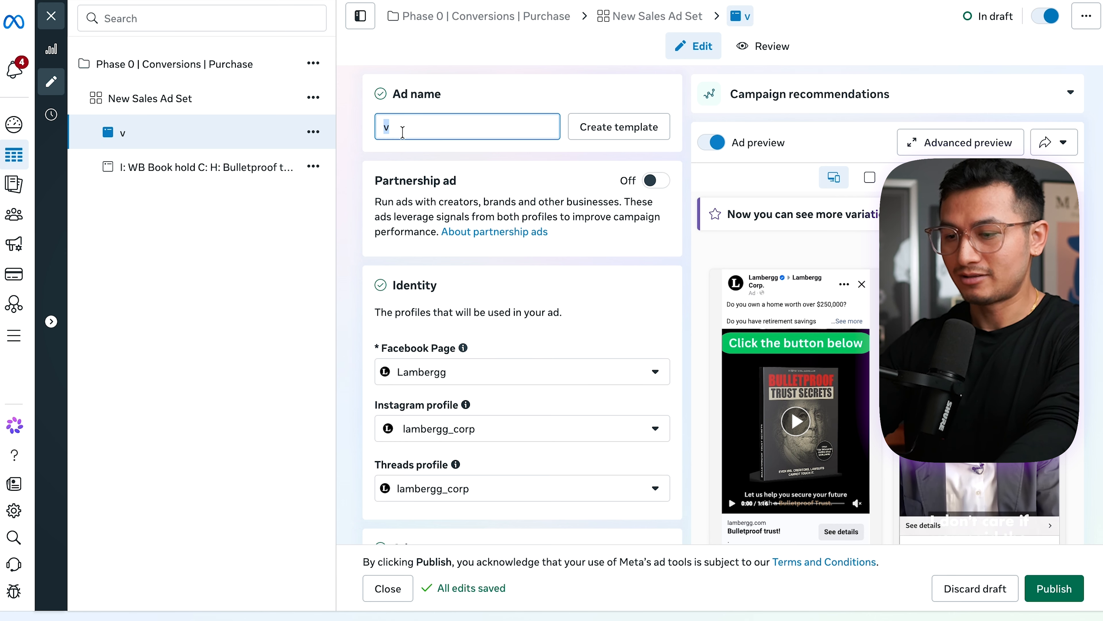
- Rename the video ad "V: Script 20 H: Bulletproof trust C: Home worth 250K"
{"action": "type", "text": "Script 20"}
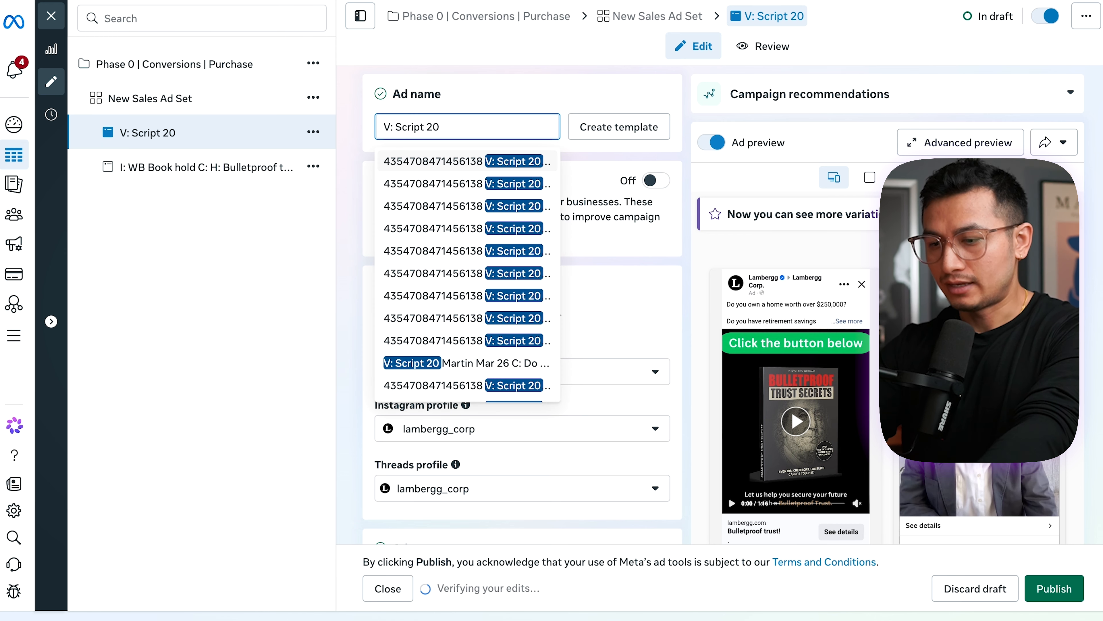
{"action": "type", "text": " H: B"}
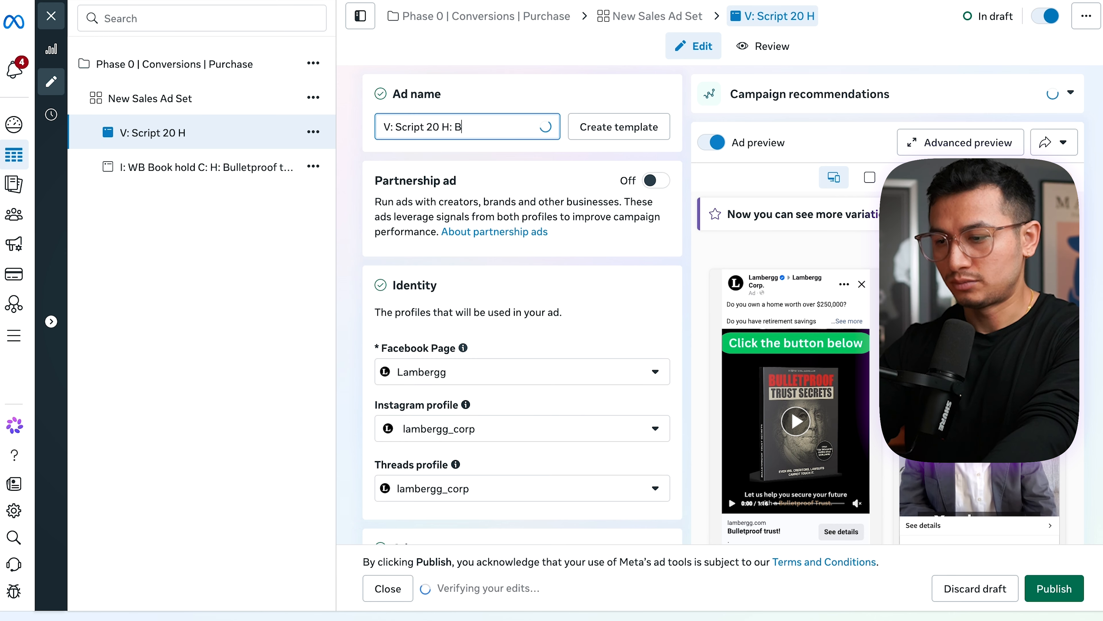
{"action": "type", "text": "ulletproof trust "}
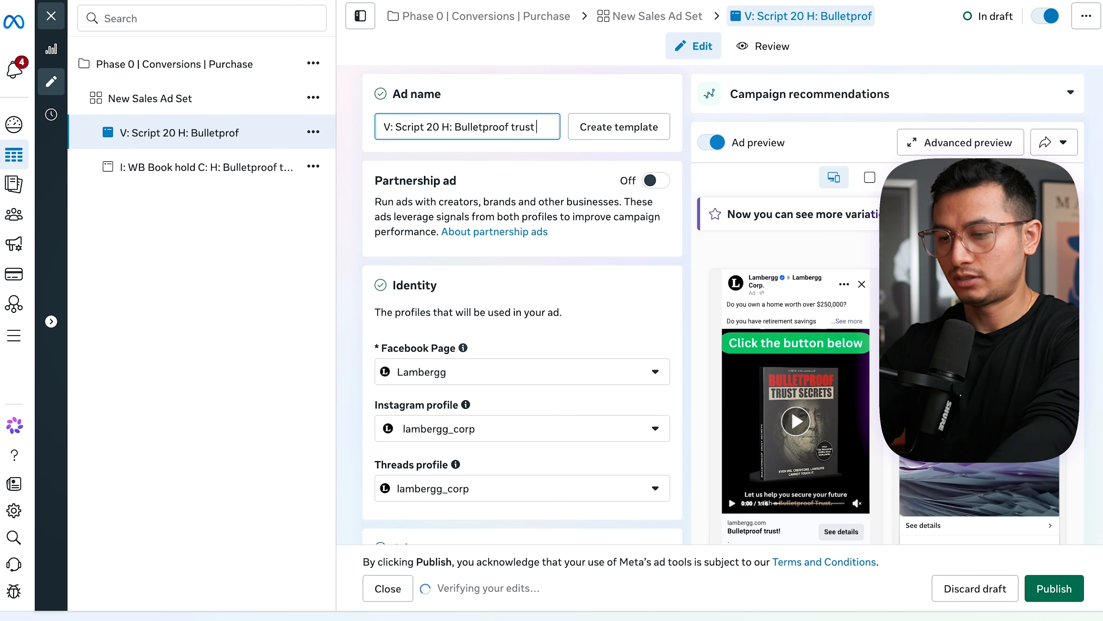
{"action": "type", "text": "C: Home worth"}
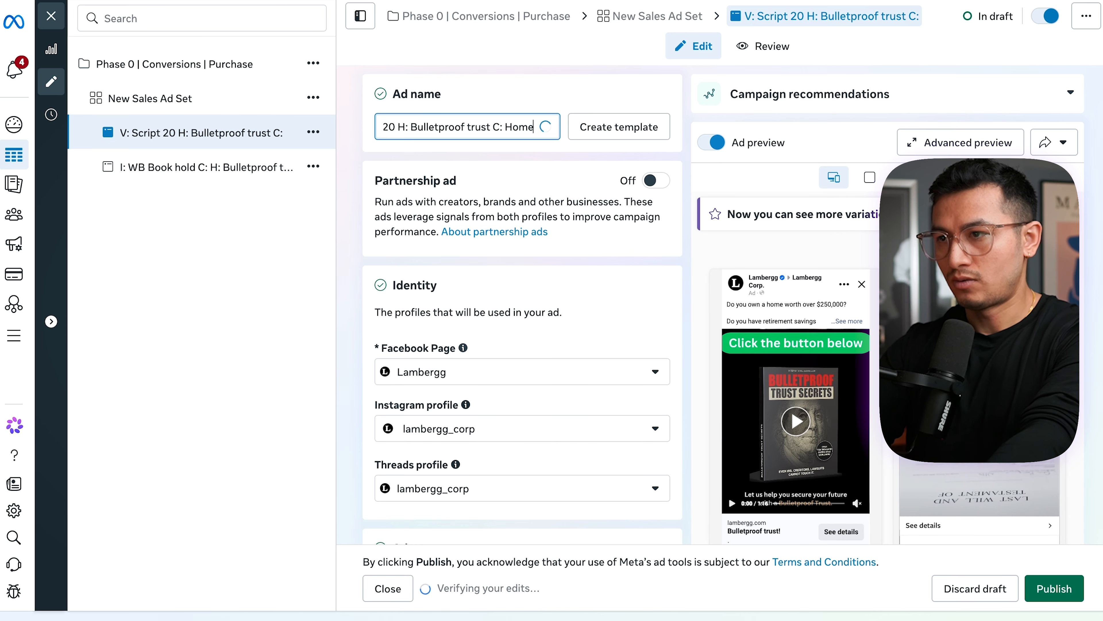
{"action": "type", "text": " 25"}
{"action": "left_click", "coordinate": [232, 50]}
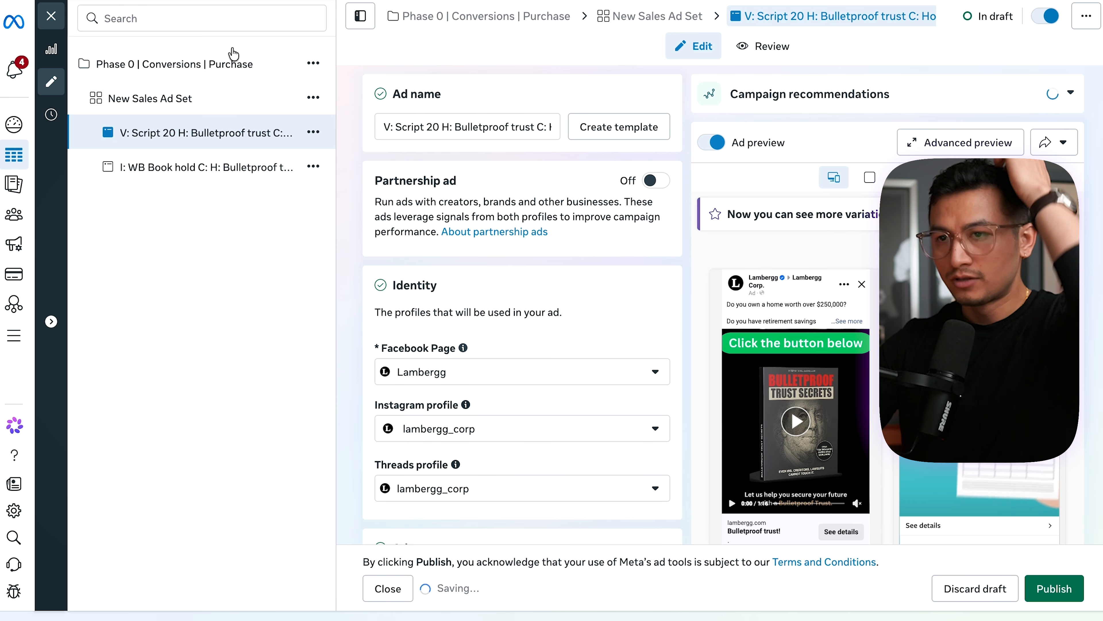
- Remove the misplaced "C:" before "H:" from the image ad's name
{"action": "left_click", "coordinate": [221, 168]}
{"action": "double_click", "coordinate": [464, 127]}
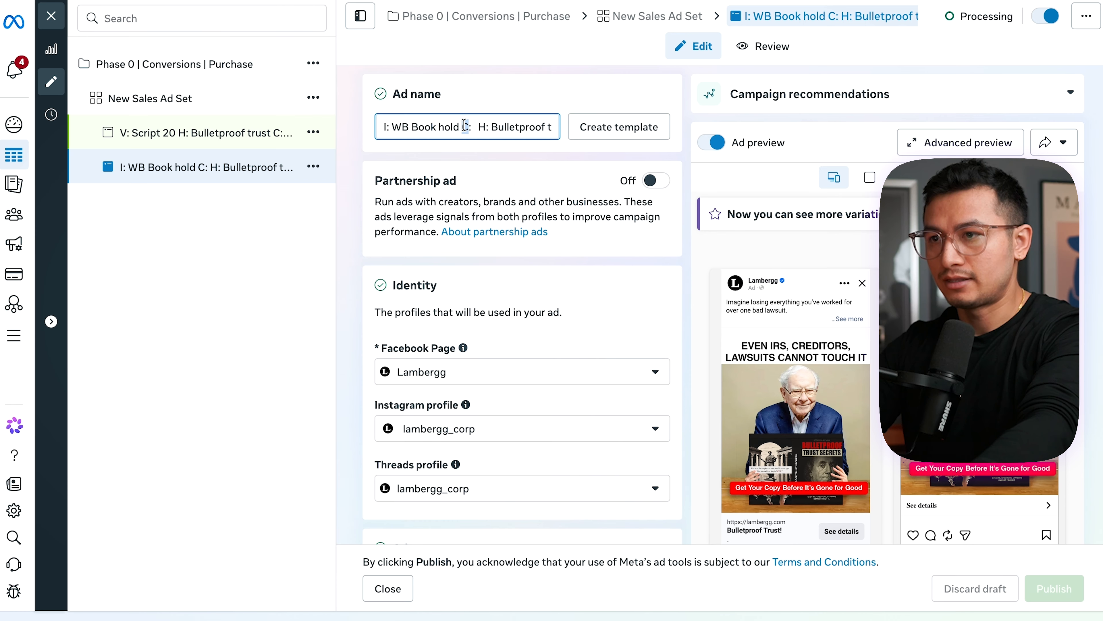
{"action": "key", "text": "BackSpace"}
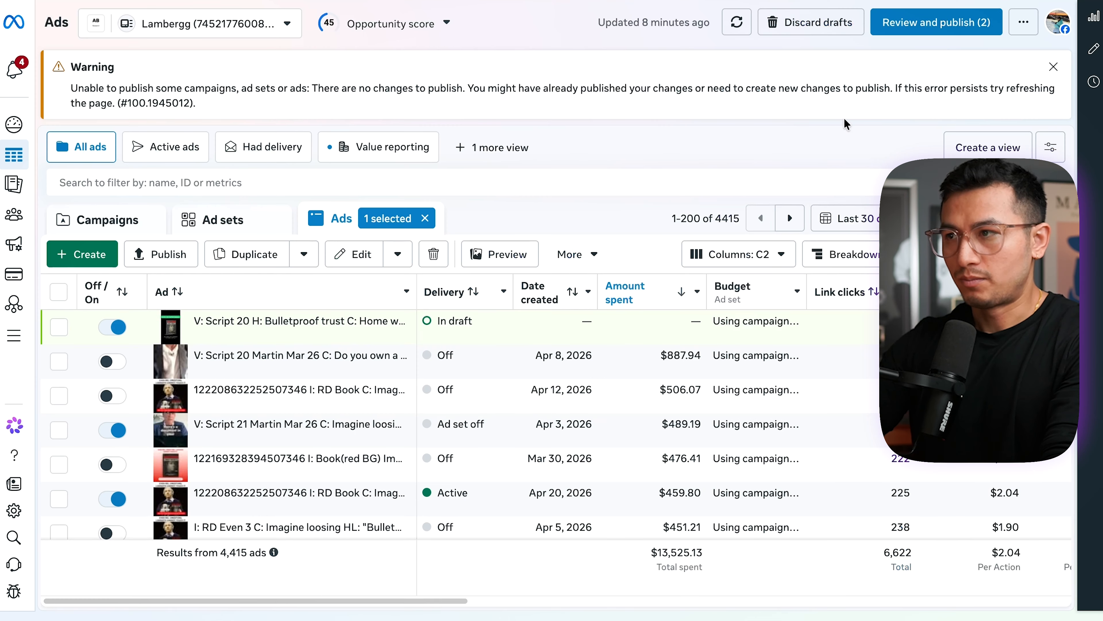
- Review and publish the pending changes for the two ads
{"action": "left_click", "coordinate": [936, 22]}
{"action": "left_click", "coordinate": [793, 391]}
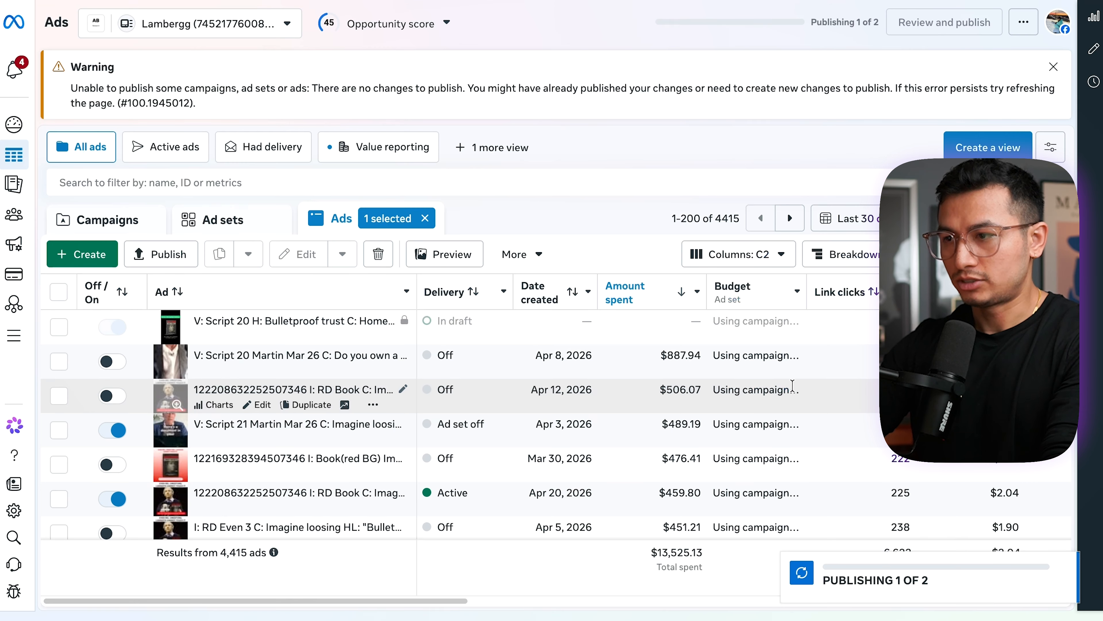
- Filter the campaign list to campaigns whose name contains "Phase 0"
{"action": "left_click", "coordinate": [198, 182]}
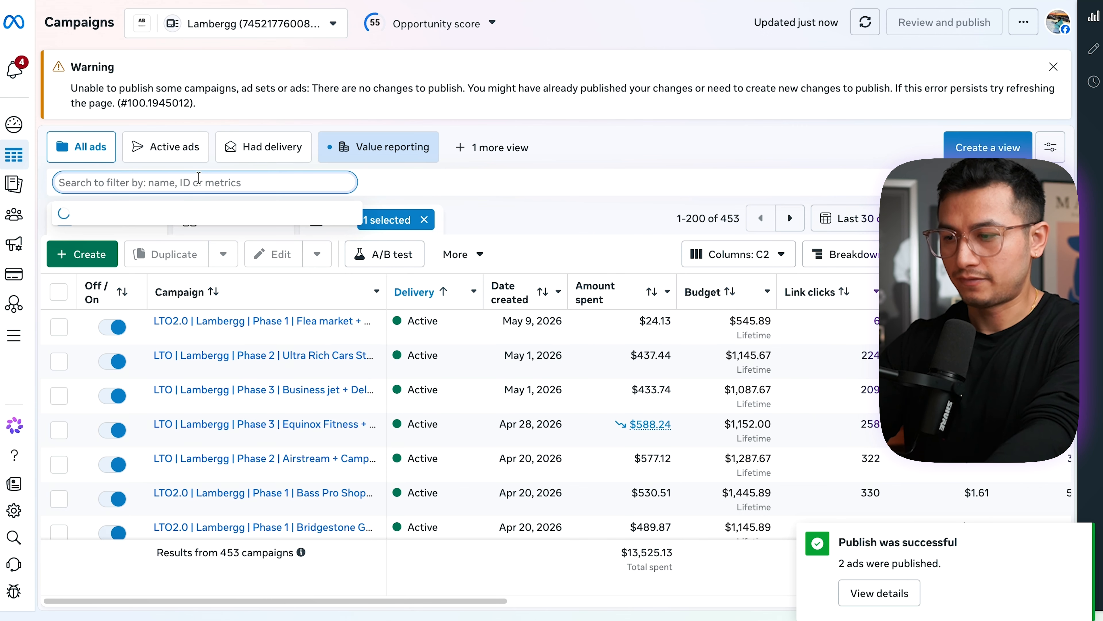
{"action": "type", "text": "P"}
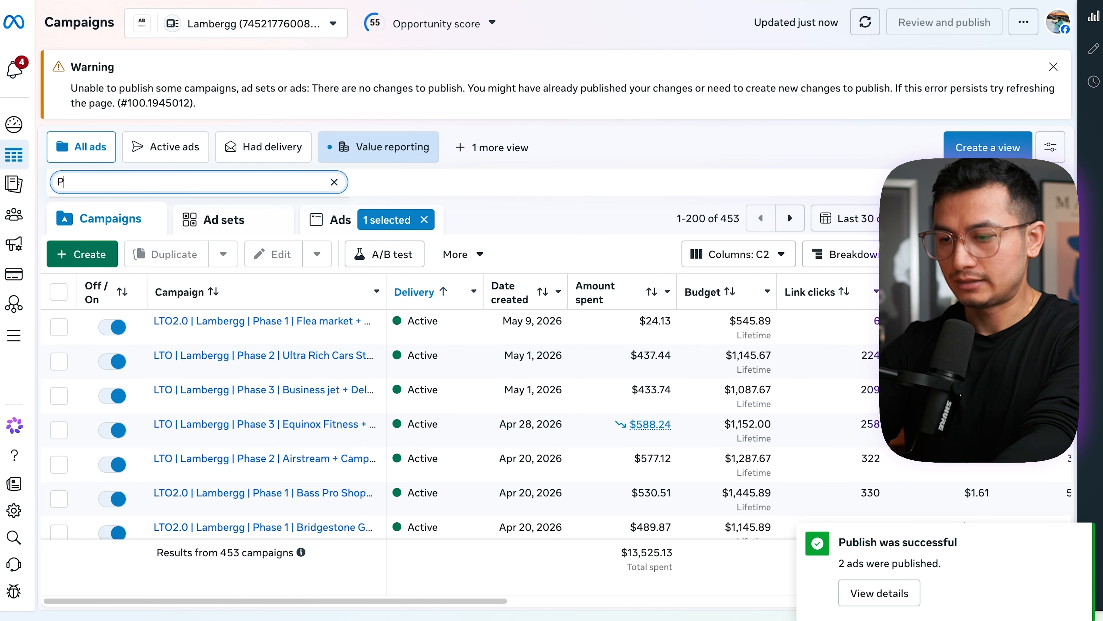
{"action": "type", "text": "hase 0"}
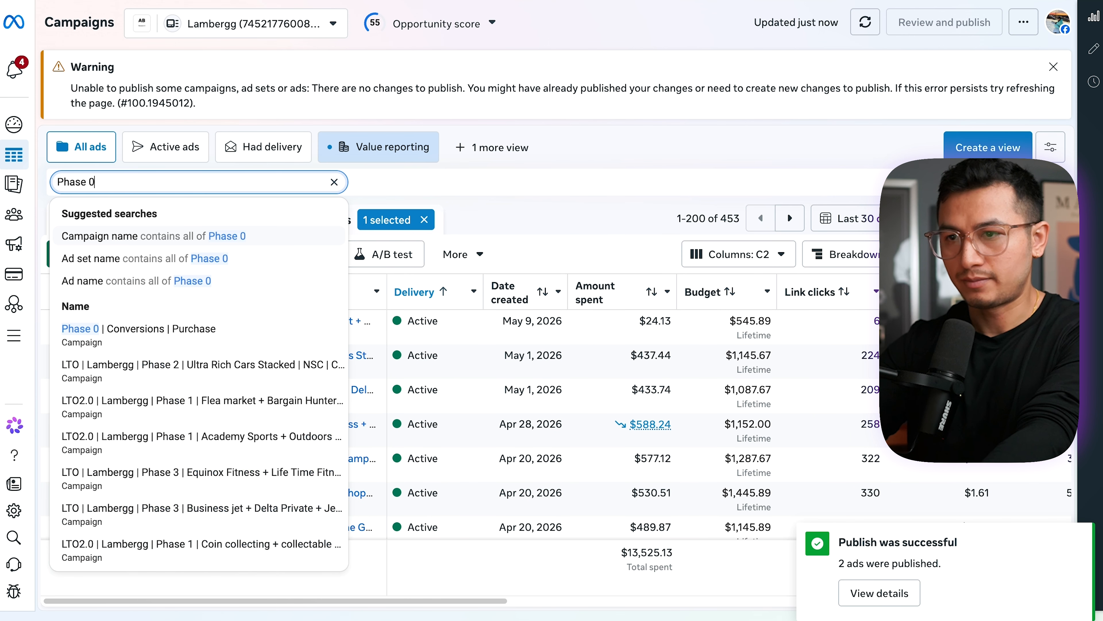
{"action": "left_click", "coordinate": [259, 235]}
{"action": "left_click", "coordinate": [142, 222]}
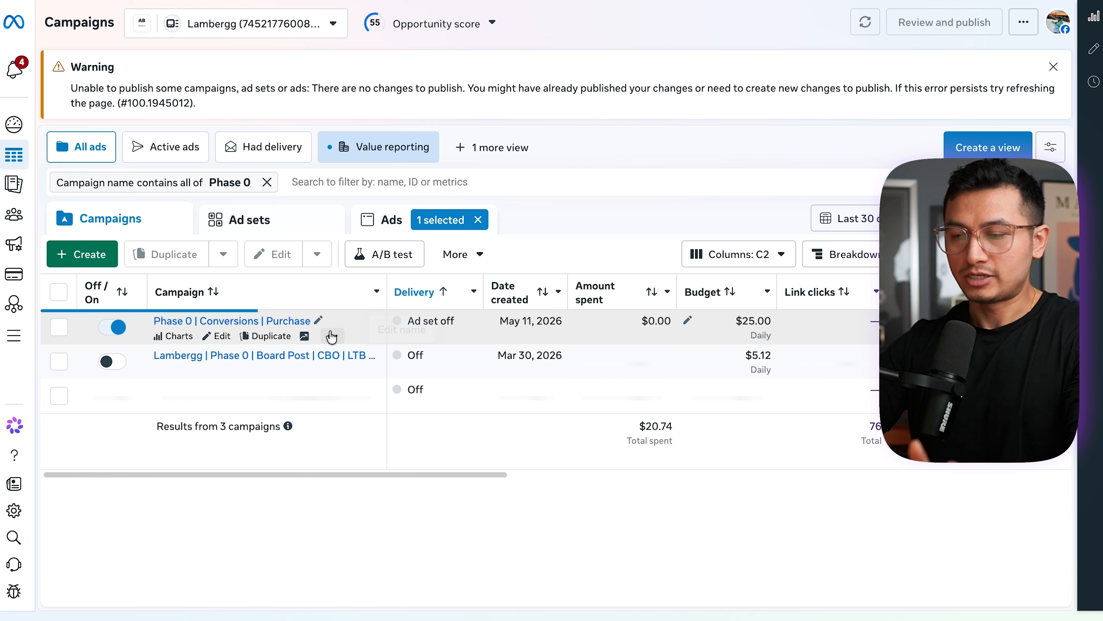
- Open the "Phase 0 | Conversions | Purchase" campaign, list the ads in its ad set and reload the page
{"action": "left_click", "coordinate": [296, 326]}
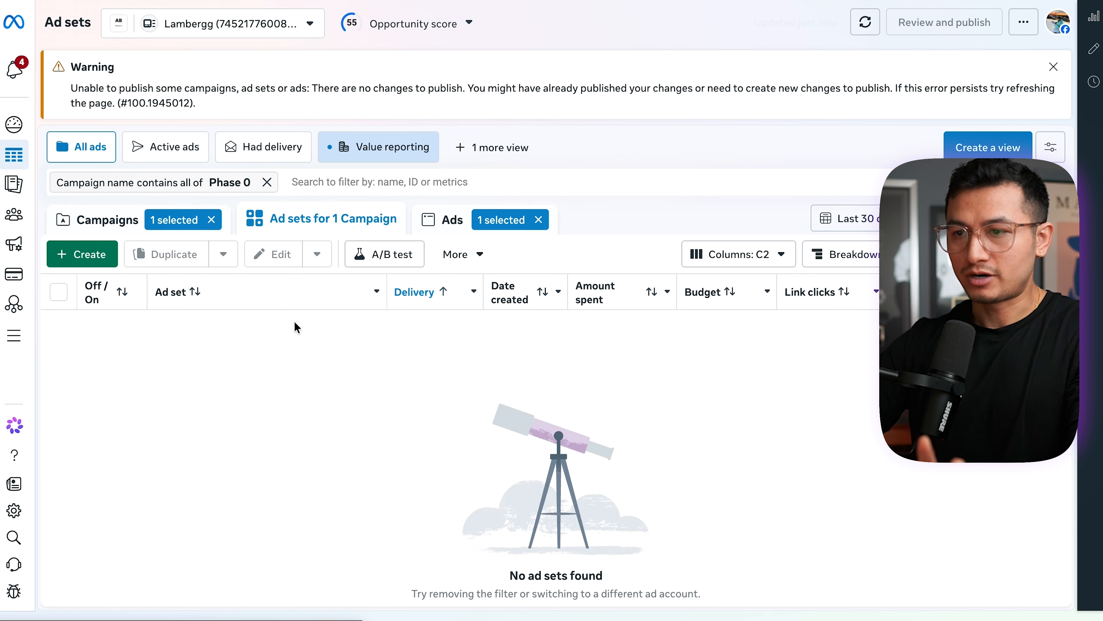
{"action": "left_click", "coordinate": [296, 321]}
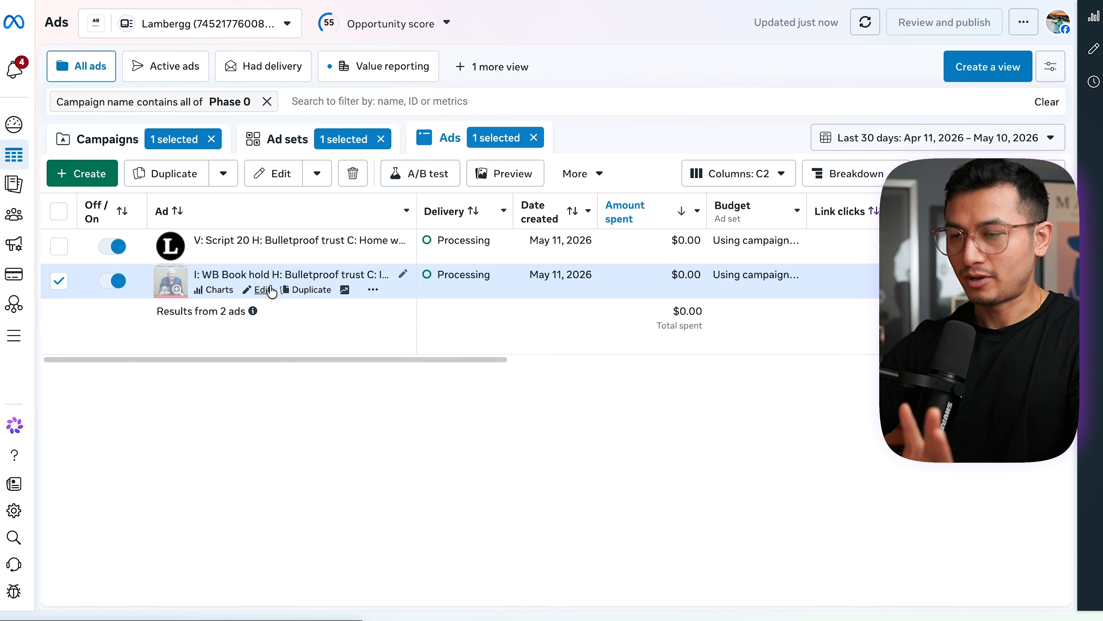
{"action": "key", "text": "super+r"}
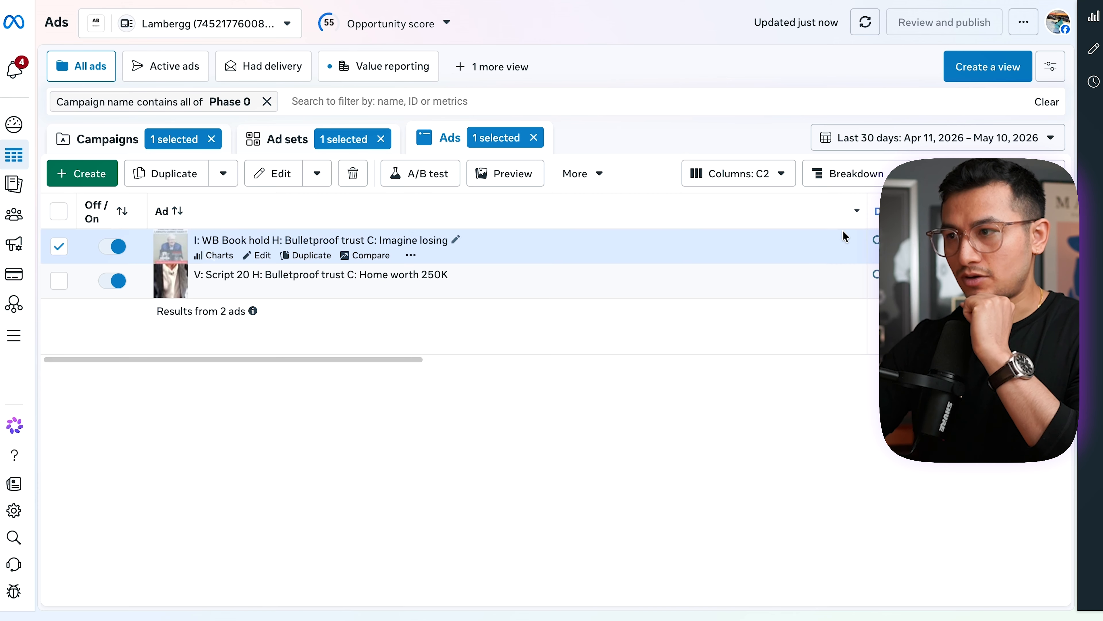
- Narrow the Ad column and duplicate both the image ad and the video ad, making two copies of each
{"action": "left_click_drag", "start_coordinate": [863, 215], "coordinate": [784, 215]}
{"action": "left_click", "coordinate": [58, 280]}
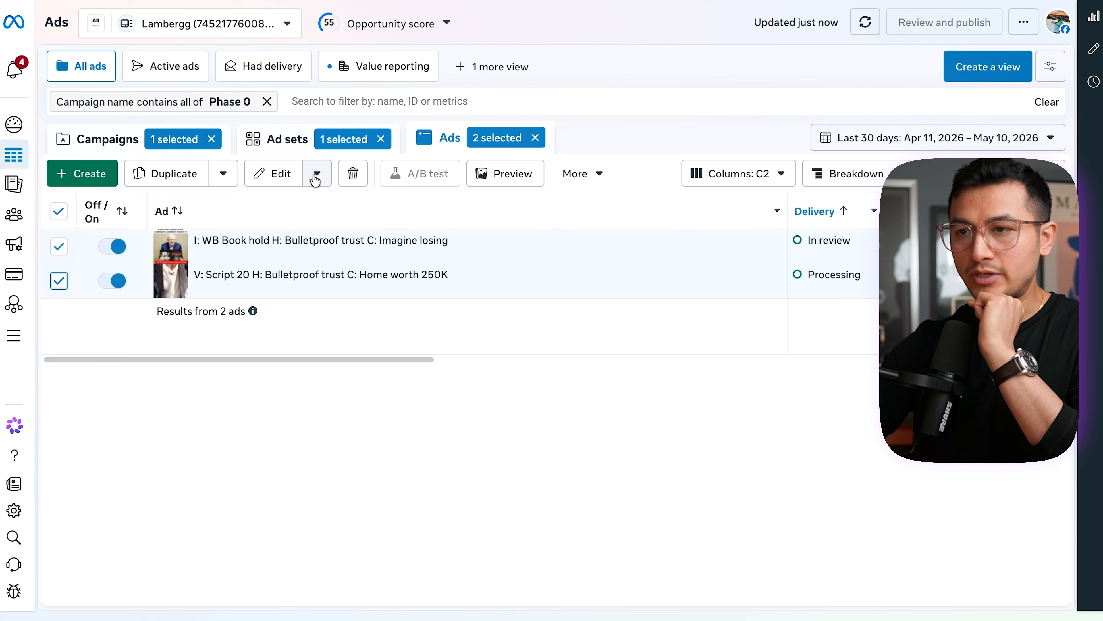
{"action": "left_click", "coordinate": [160, 174]}
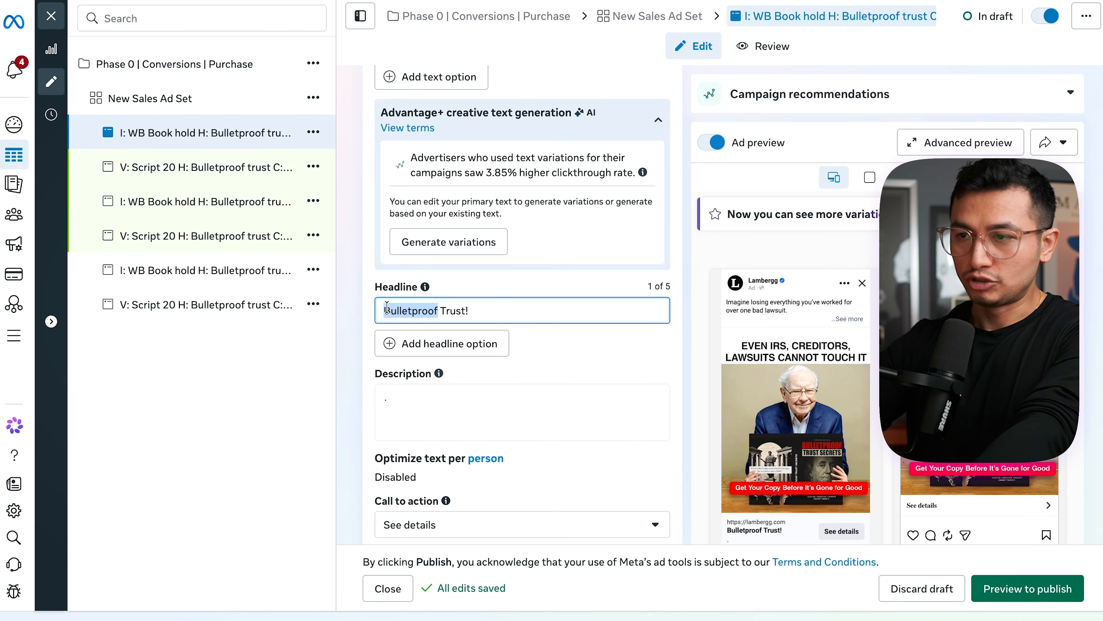
{"action": "scroll", "coordinate": [386, 309], "scroll_direction": "up", "scroll_amount": 10}
{"action": "scroll", "coordinate": [387, 311], "scroll_direction": "up", "scroll_amount": 10}
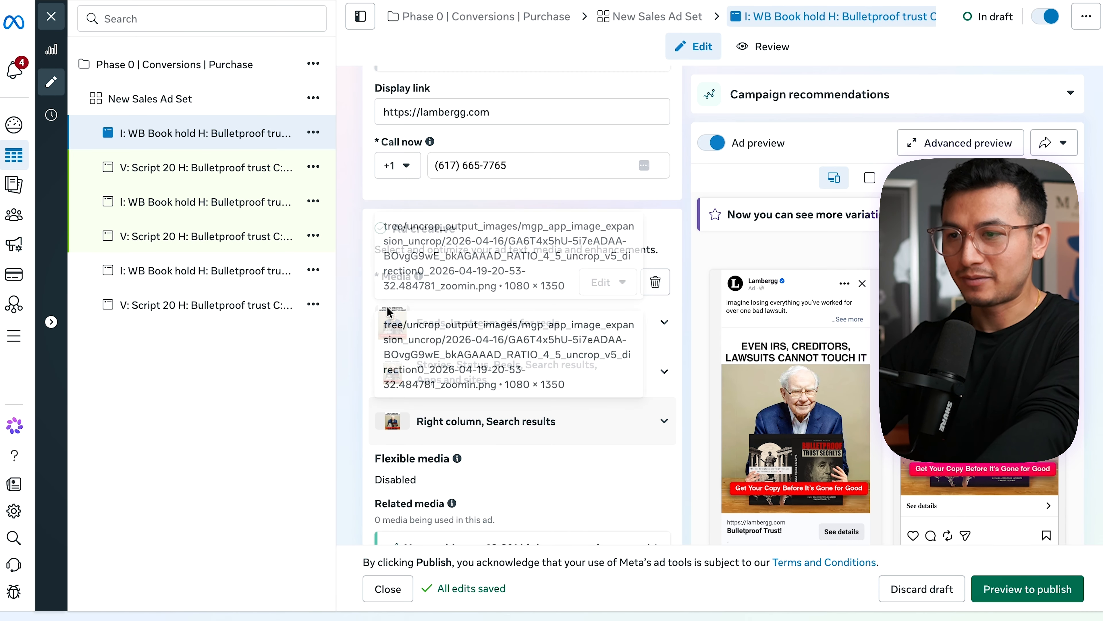
{"action": "left_click_drag", "start_coordinate": [419, 110], "coordinate": [373, 114]}
{"action": "key", "text": "BackSpace"}
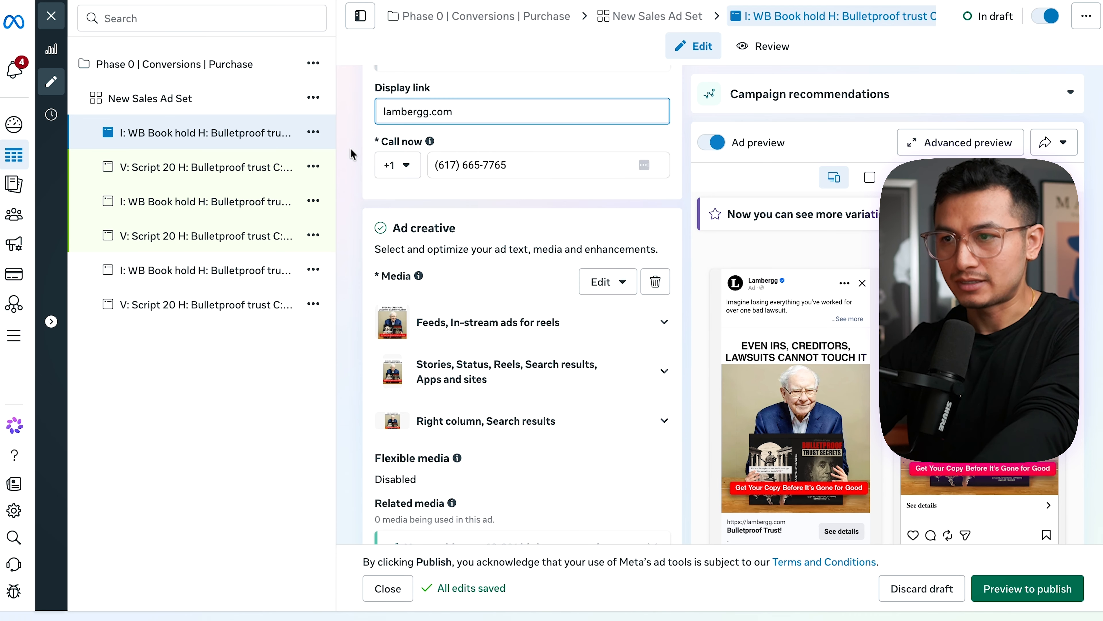
- Shorten the display link of the second image ad copy to lambergg.com
{"action": "left_click", "coordinate": [234, 196]}
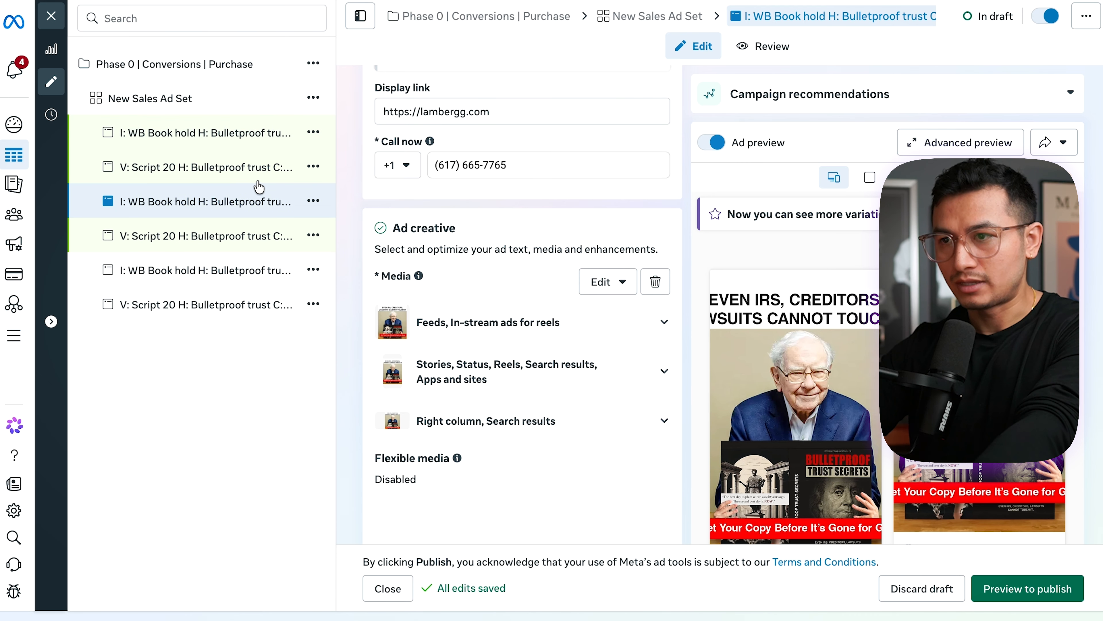
{"action": "left_click_drag", "start_coordinate": [416, 110], "coordinate": [376, 112]}
{"action": "key", "text": "BackSpace"}
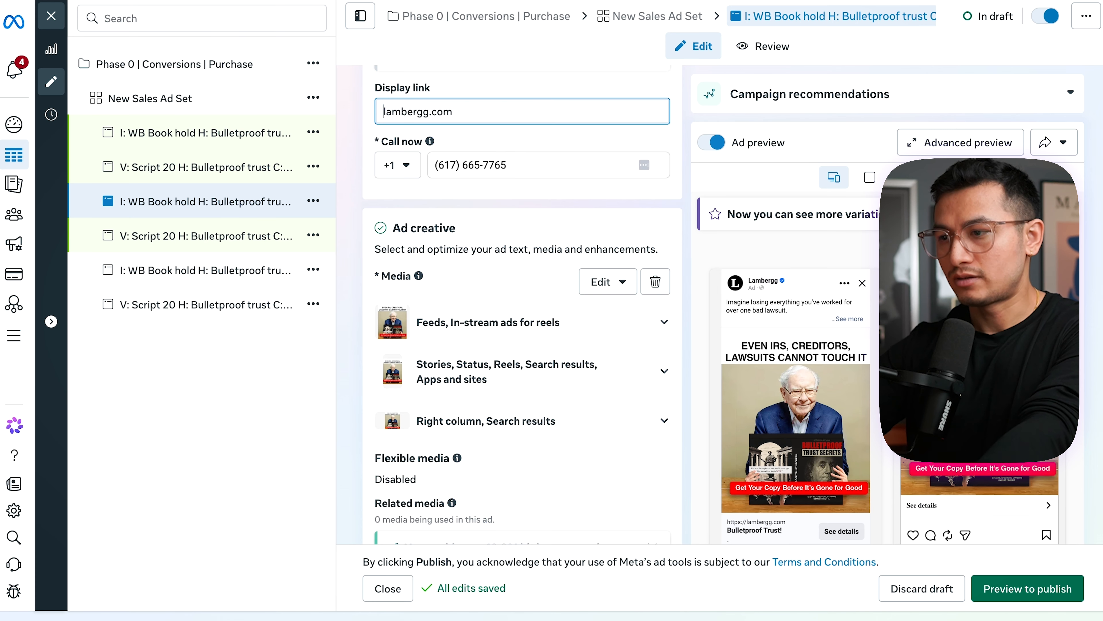
{"action": "left_click", "coordinate": [362, 128]}
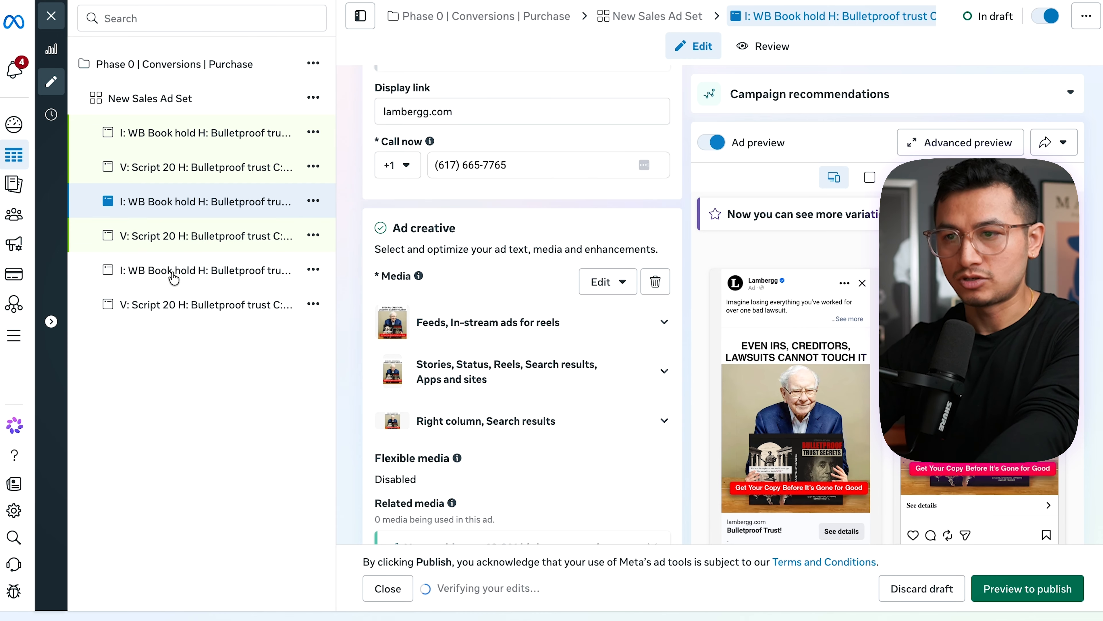
- Change the original image ad's display link to lambergg.com
{"action": "left_click", "coordinate": [204, 270]}
{"action": "left_click_drag", "start_coordinate": [414, 111], "coordinate": [376, 112]}
{"action": "key", "text": "BackSpace"}
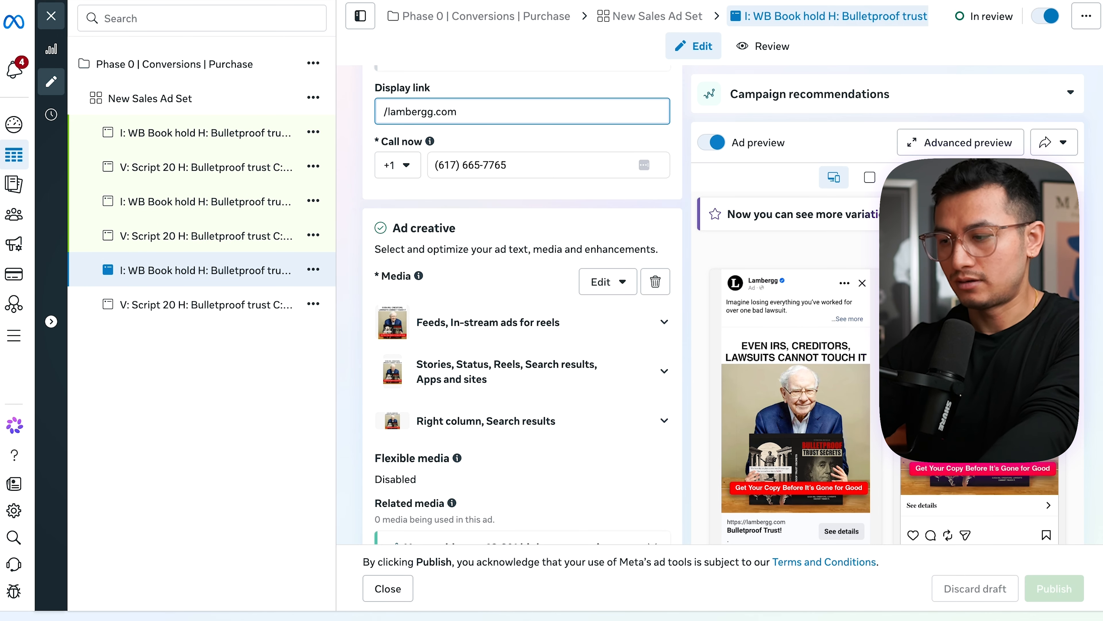
{"action": "key", "text": "BackSpace"}
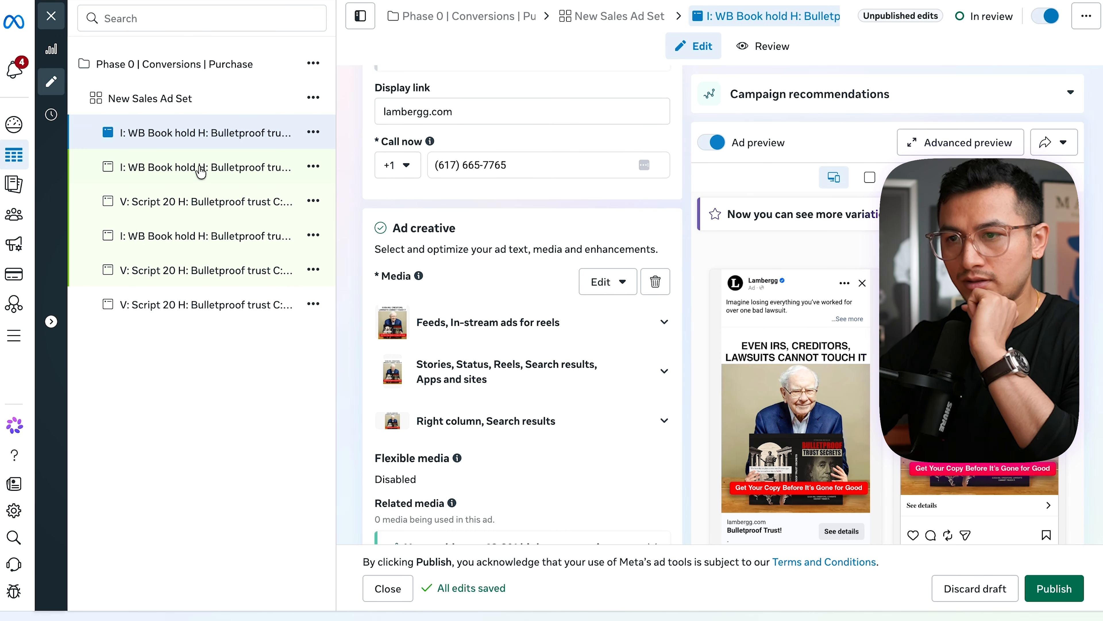
- Change the first image ad copy's headline to "Bulletproof Your Assets!" and use the same headline in its ad name
{"action": "scroll", "coordinate": [558, 360], "scroll_direction": "down", "scroll_amount": 10}
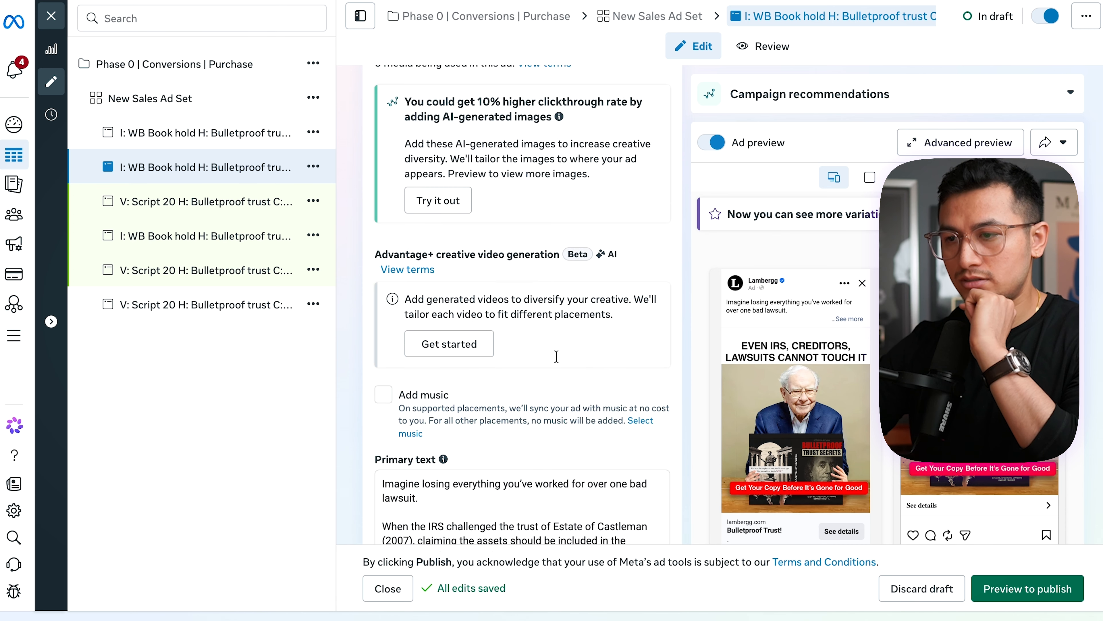
{"action": "double_click", "coordinate": [456, 369]}
{"action": "type", "text": "Your Assets"}
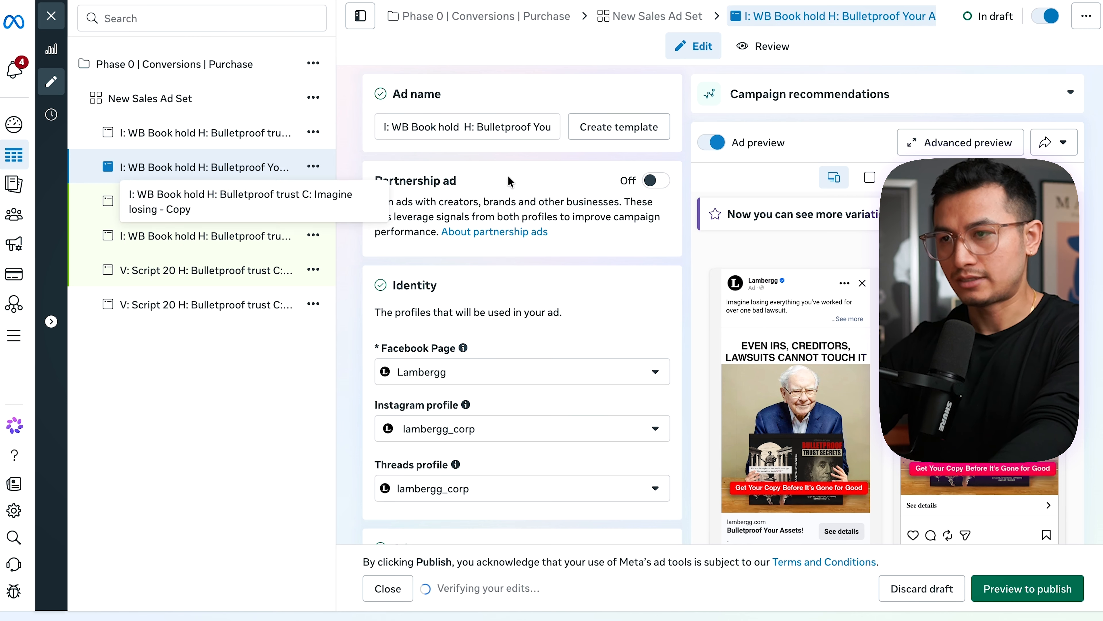
- Give the first video ad copy the headline "Bulletproof Your Assets!" in both its ad name and its headline text
{"action": "left_click", "coordinate": [195, 201]}
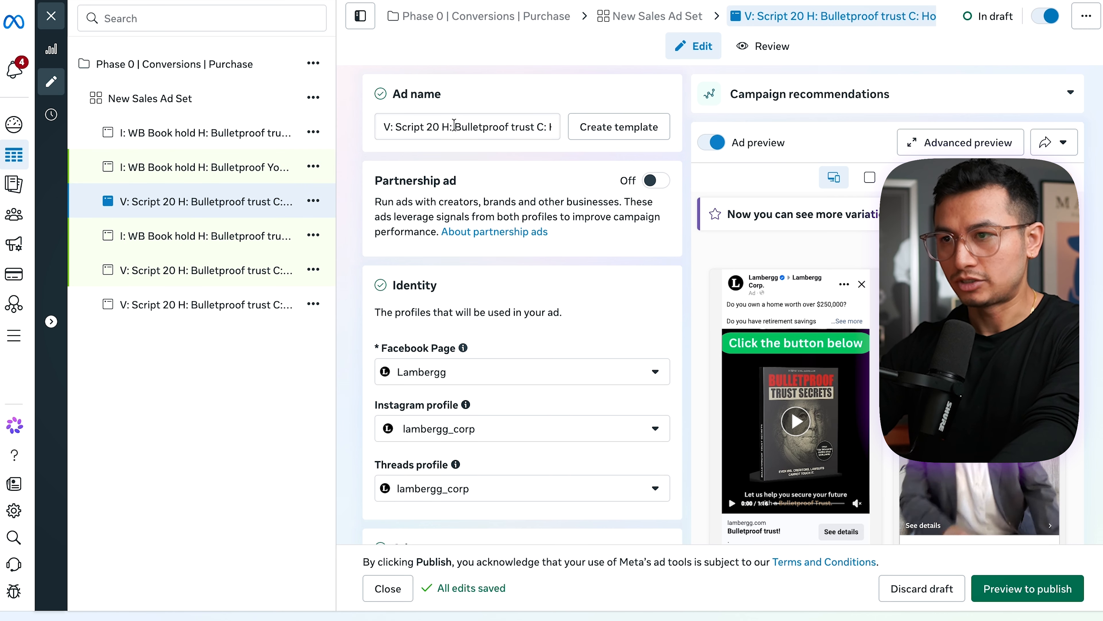
{"action": "left_click_drag", "start_coordinate": [453, 126], "coordinate": [521, 126]}
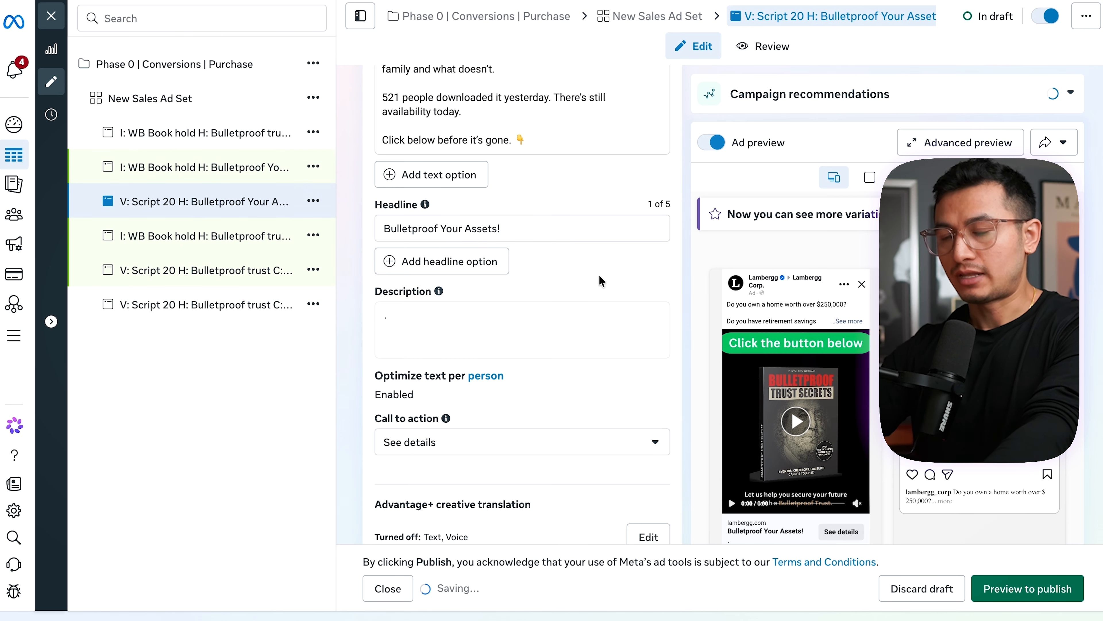
- Set the second image ad copy's headline to "Bulletproof Trust Secrets!" and put that headline in its ad name
{"action": "left_click", "coordinate": [208, 236]}
{"action": "scroll", "coordinate": [523, 329], "scroll_direction": "down", "scroll_amount": 5}
{"action": "scroll", "coordinate": [520, 323], "scroll_direction": "down", "scroll_amount": 2}
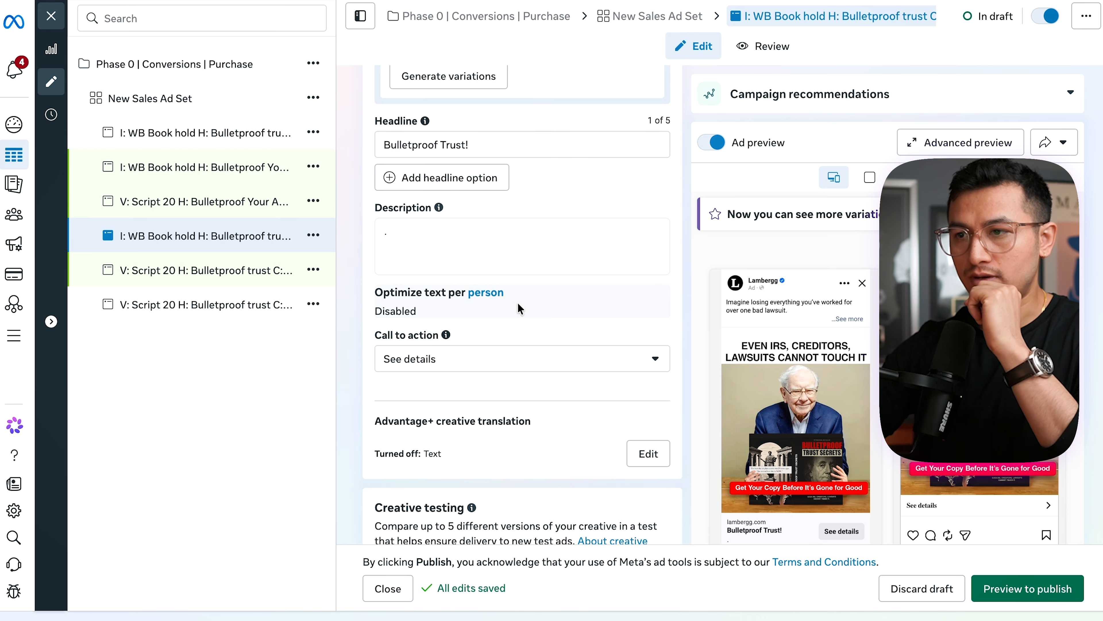
{"action": "triple_click", "coordinate": [486, 297]}
{"action": "key", "text": "super+c"}
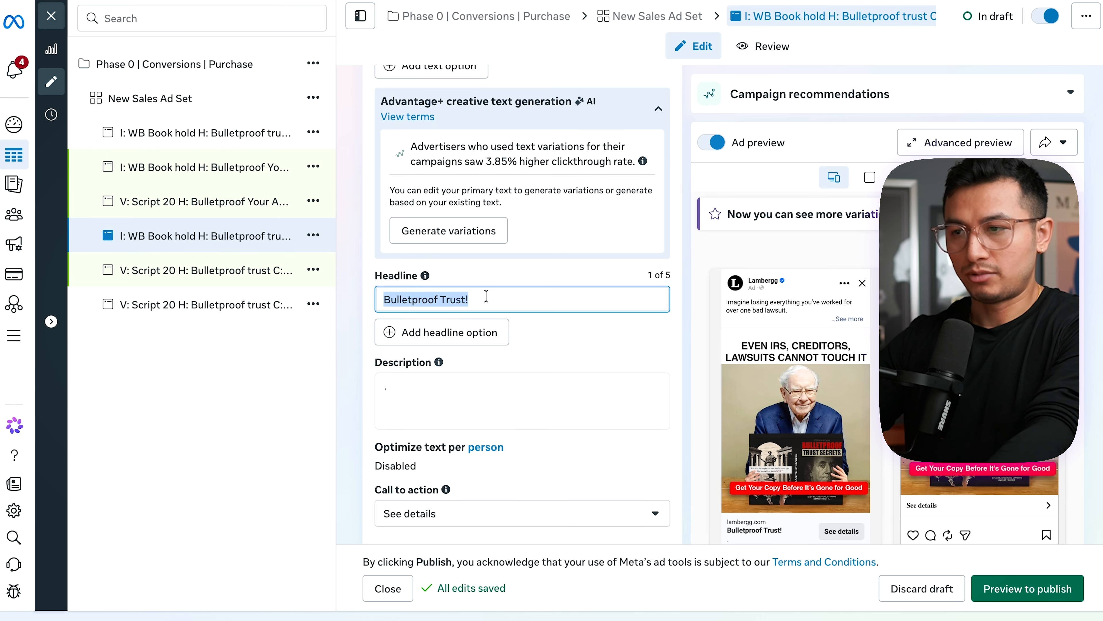
{"action": "left_click", "coordinate": [498, 300]}
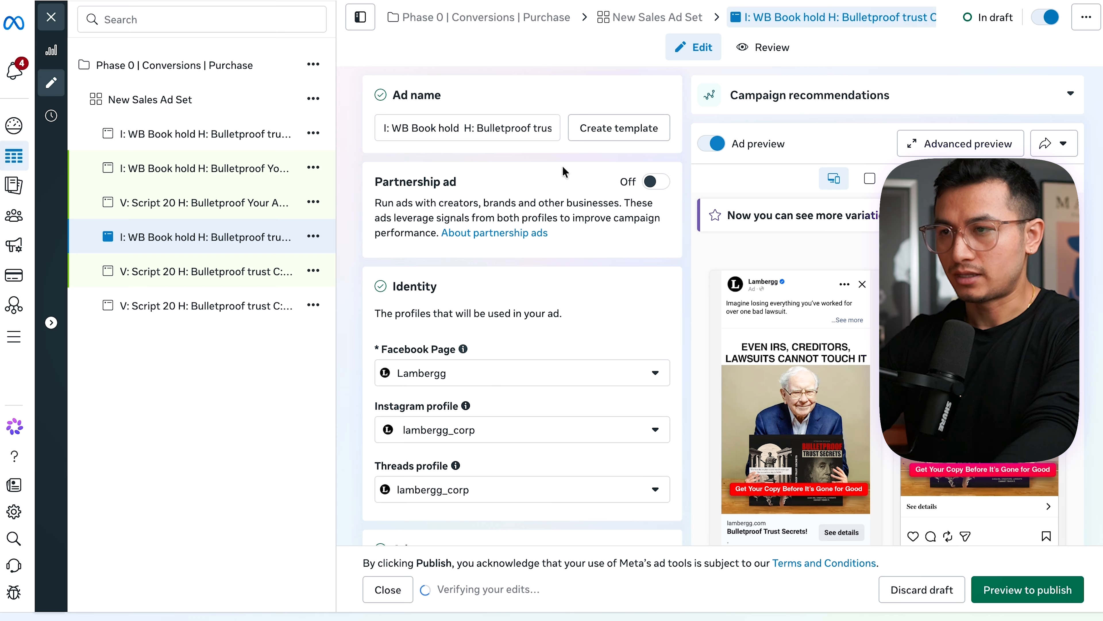
{"action": "left_click_drag", "start_coordinate": [477, 124], "coordinate": [435, 126]}
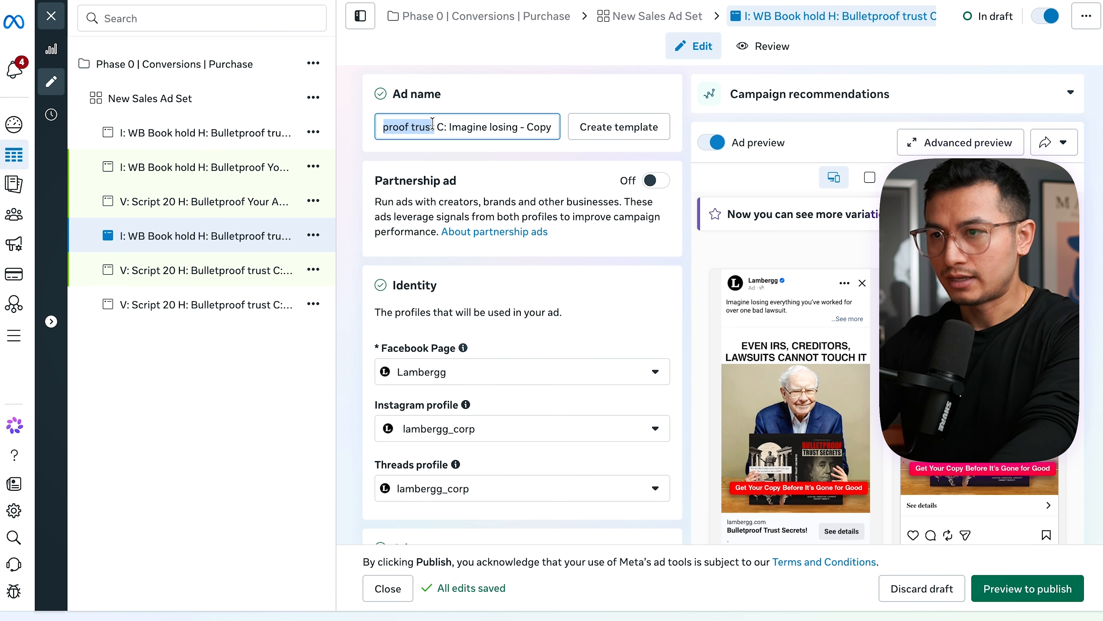
{"action": "key", "text": "super+v"}
- Replace the headline part of the second video ad copy's name with "Bulletproof Trust Secrets!"
{"action": "left_click", "coordinate": [193, 276]}
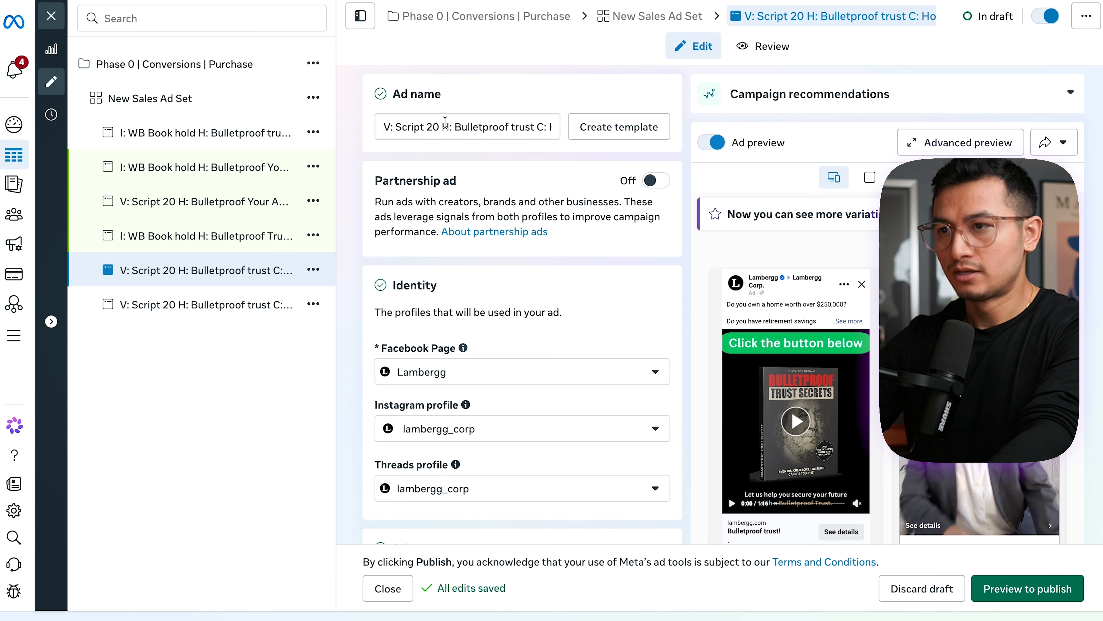
{"action": "left_click_drag", "start_coordinate": [443, 124], "coordinate": [530, 127]}
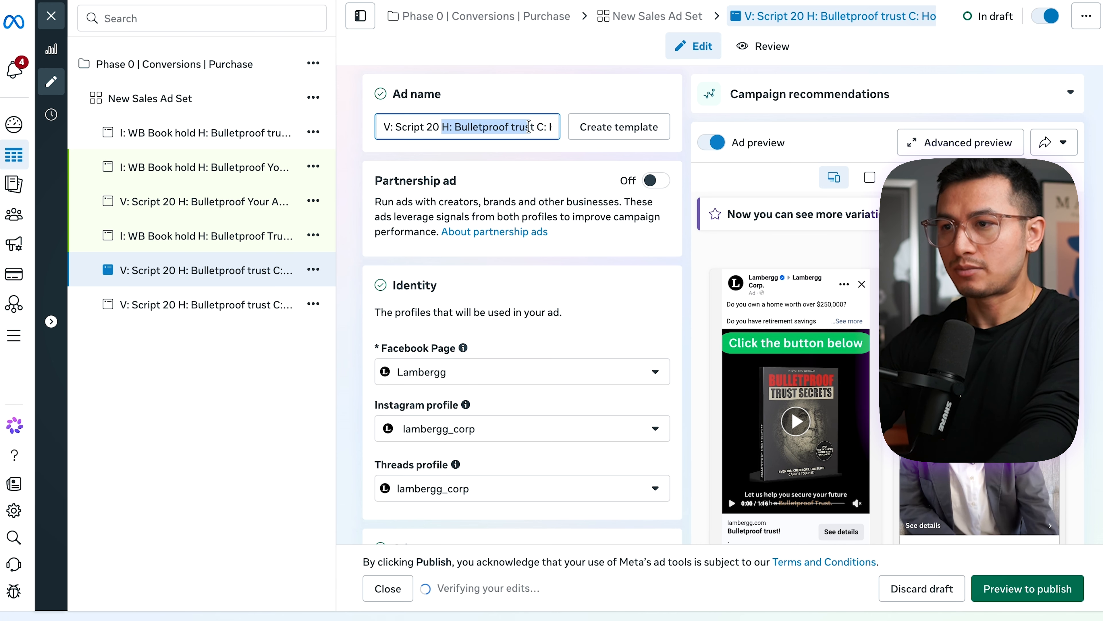
{"action": "left_click", "coordinate": [530, 127]}
{"action": "left_click_drag", "start_coordinate": [455, 127], "coordinate": [534, 128]}
{"action": "key", "text": "super+v"}
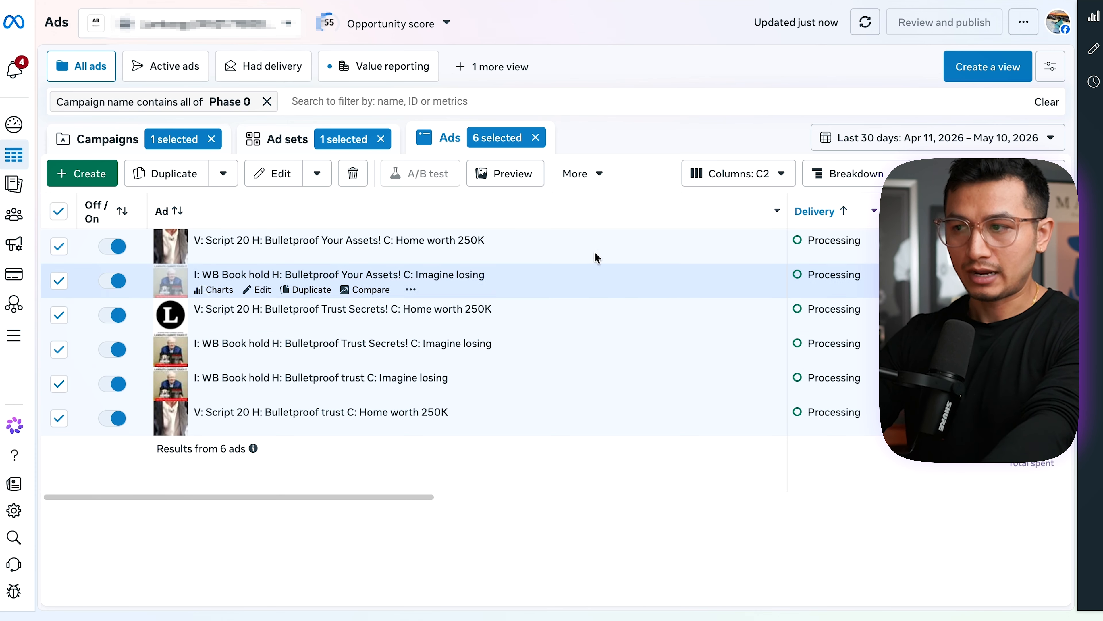
- Refresh the data and duplicate the Phase 0 | Conversions | Purchase campaign once, keeping existing reactions, comments and shares
{"action": "left_click", "coordinate": [865, 22]}
{"action": "left_click", "coordinate": [107, 138]}
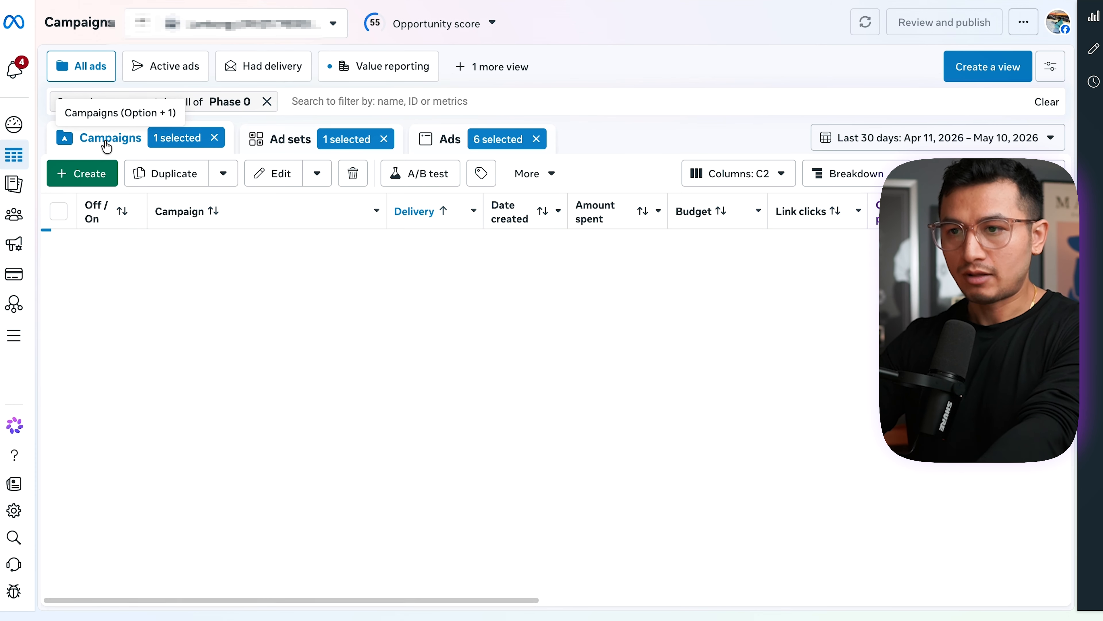
{"action": "left_click", "coordinate": [267, 101]}
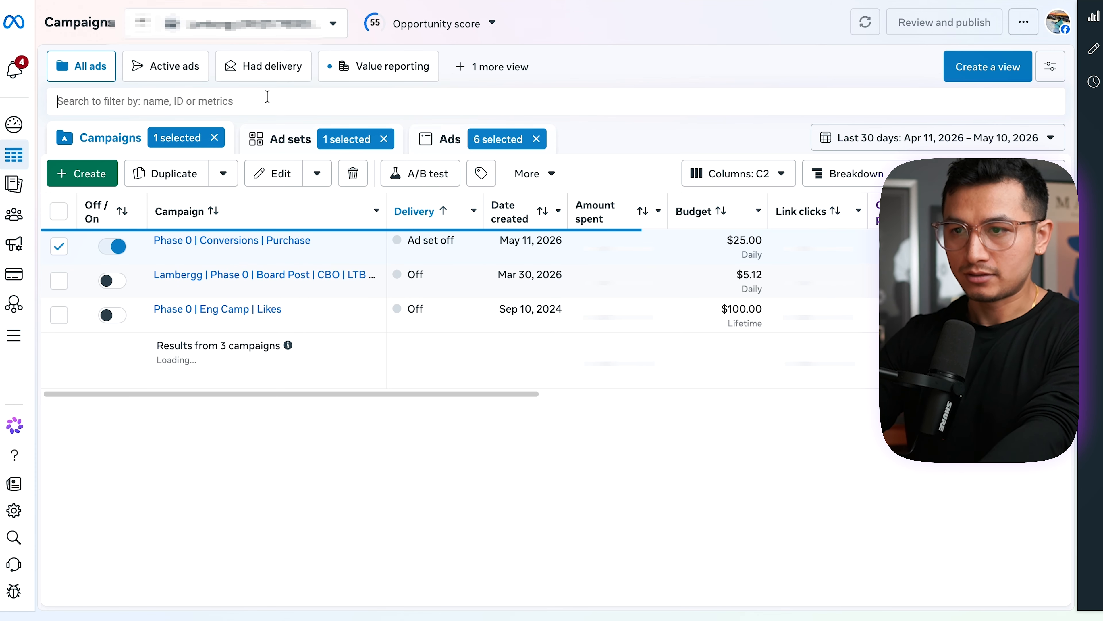
{"action": "left_click", "coordinate": [166, 173]}
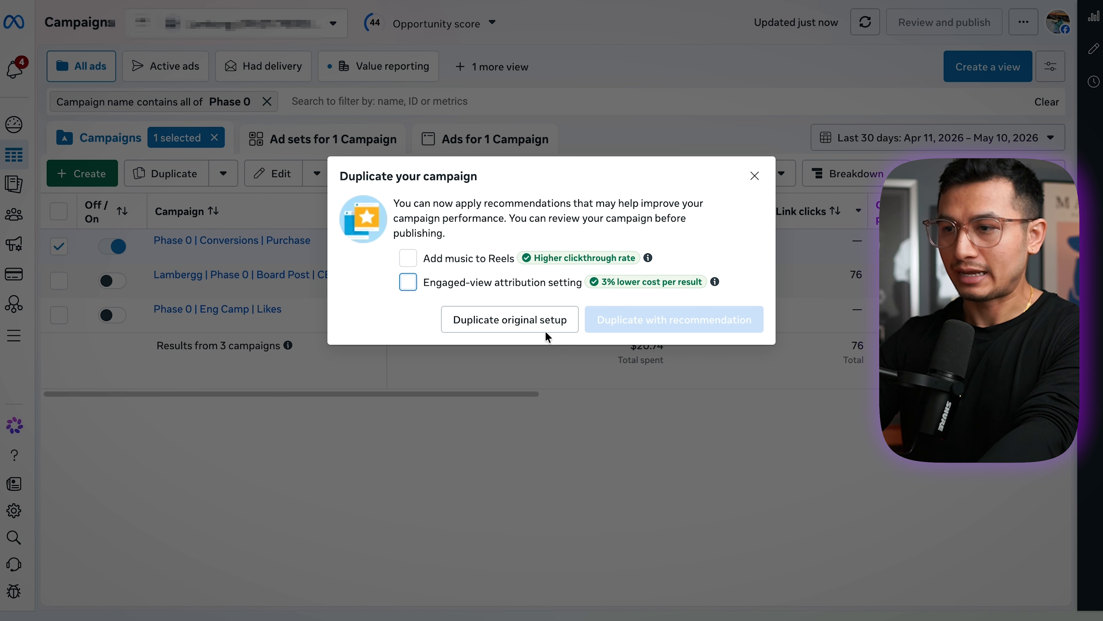
{"action": "left_click", "coordinate": [538, 324]}
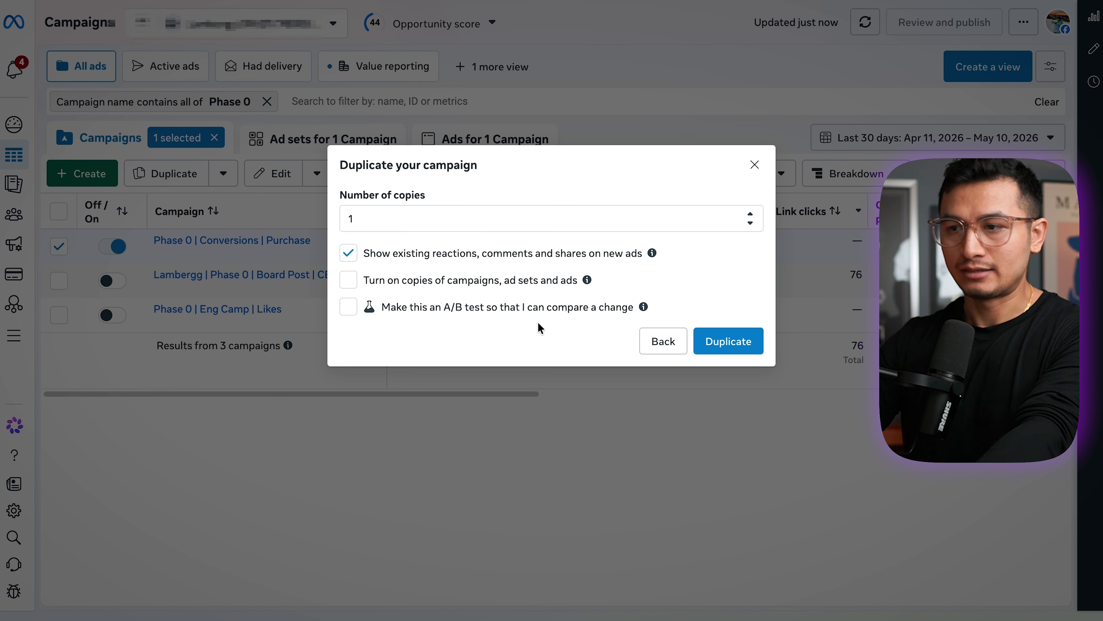
{"action": "left_click", "coordinate": [729, 341]}
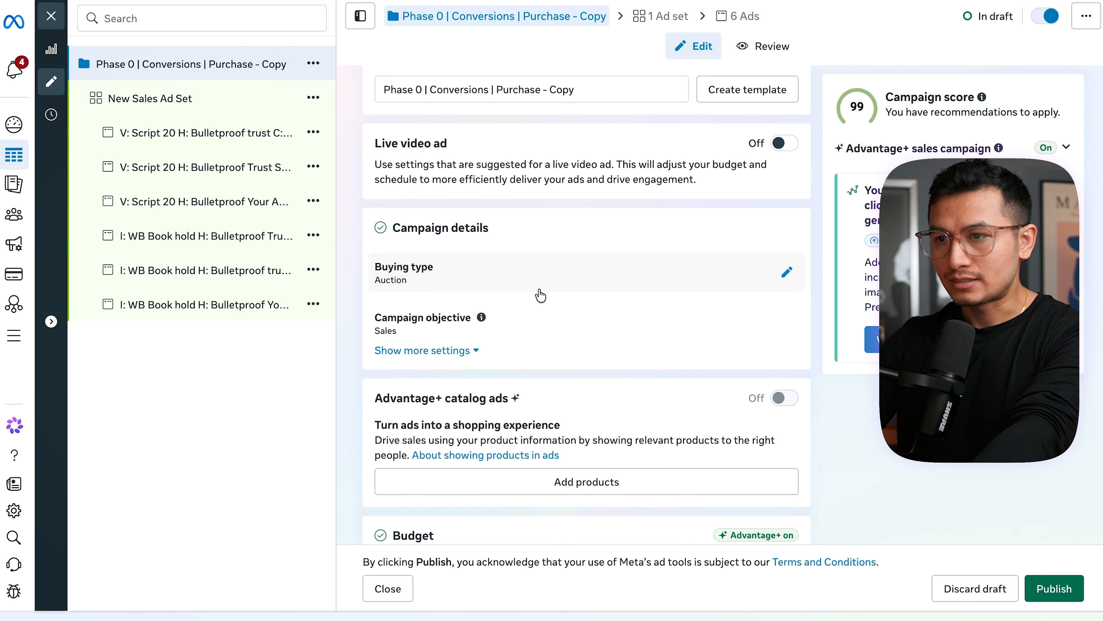
- Switch the campaign copy from a daily budget to a lifetime budget and select the amount for editing
{"action": "scroll", "coordinate": [540, 296], "scroll_direction": "down", "scroll_amount": 2}
{"action": "scroll", "coordinate": [540, 296], "scroll_direction": "down", "scroll_amount": 8}
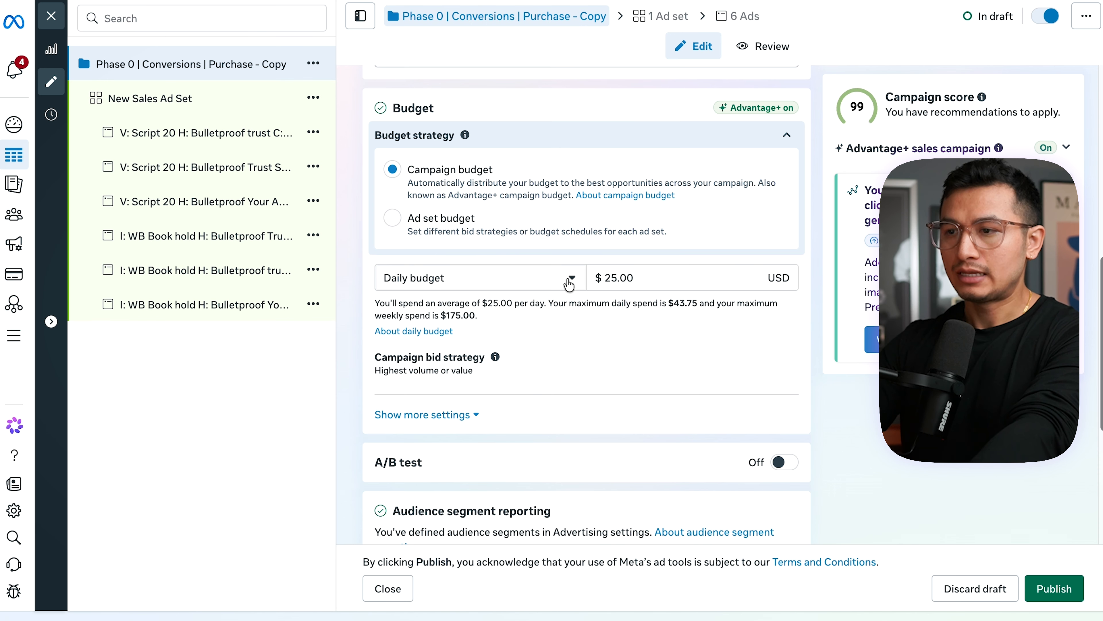
{"action": "left_click", "coordinate": [560, 281]}
{"action": "left_click", "coordinate": [446, 339]}
{"action": "left_click", "coordinate": [648, 278]}
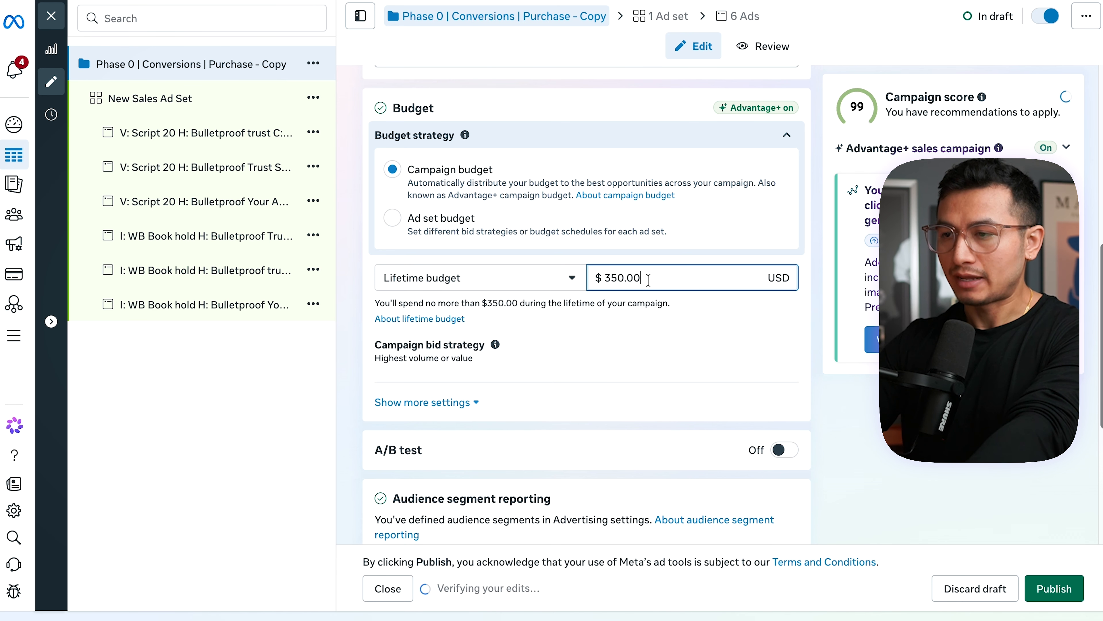
{"action": "double_click", "coordinate": [648, 278]}
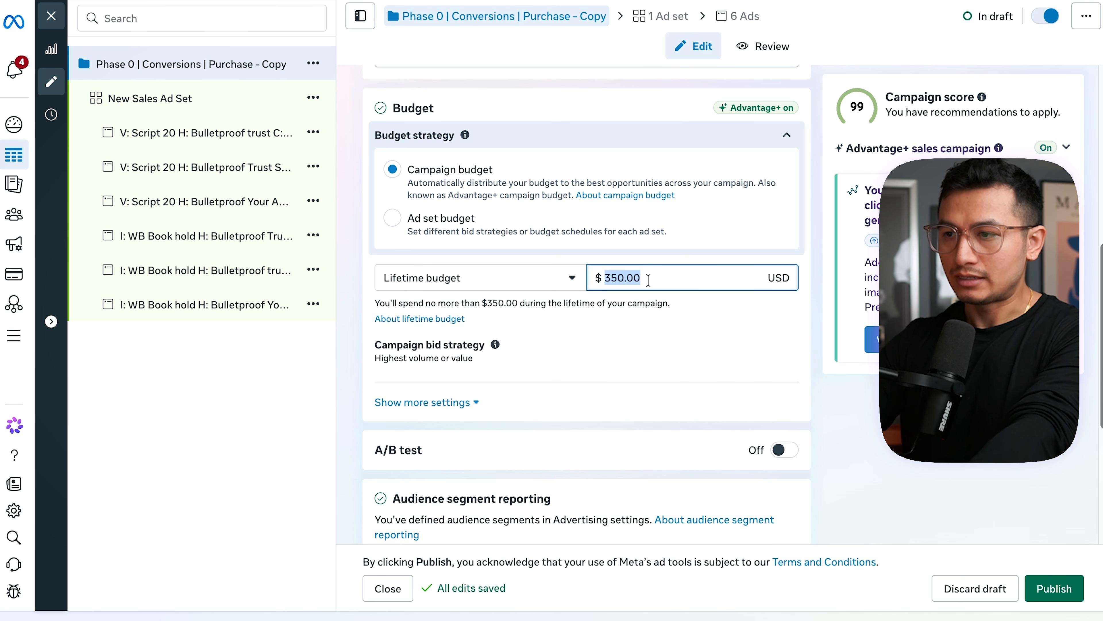
- Calculate 300/30 with a Google search in a separate browser tab, then return to the campaign copy
{"action": "key", "text": "super+t"}
{"action": "type", "text": "3"}
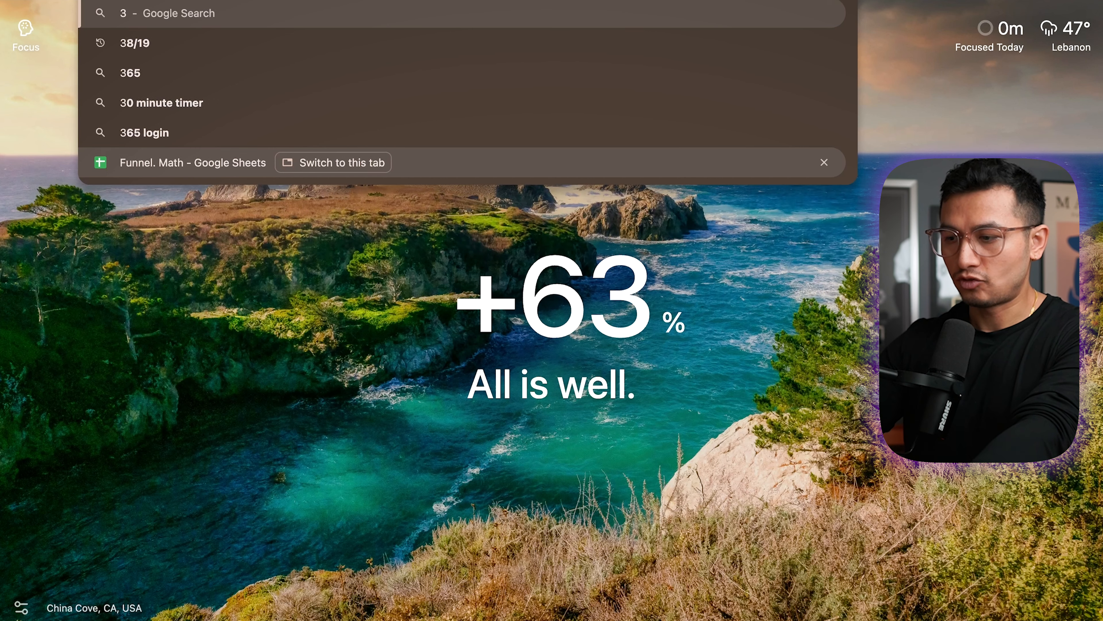
{"action": "type", "text": "00/30"}
{"action": "key", "text": "Return"}
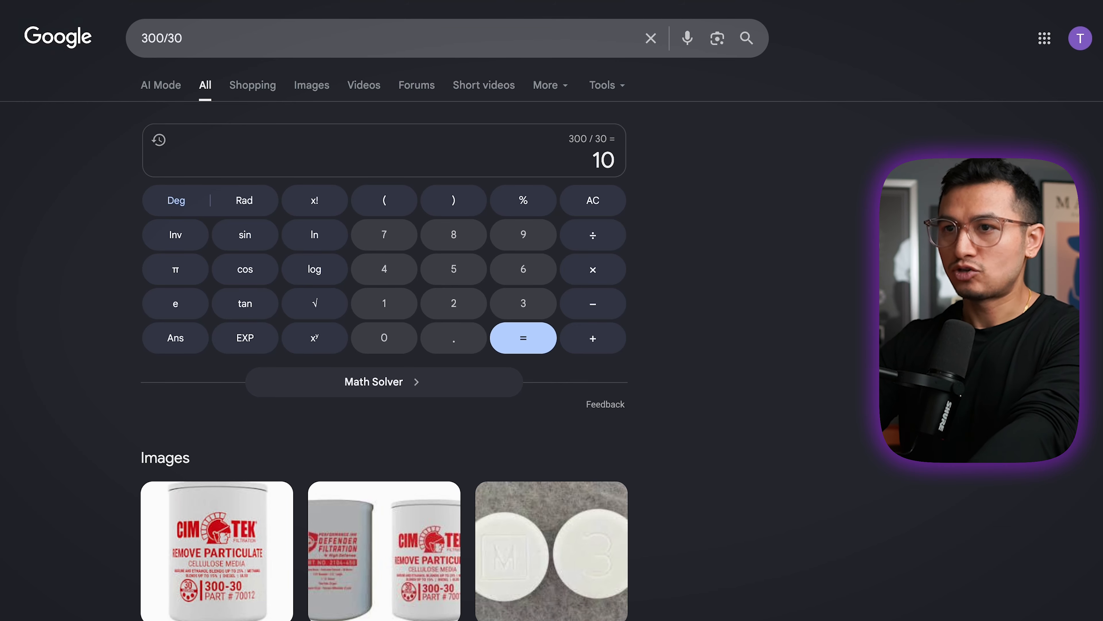
{"action": "key", "text": "super+w"}
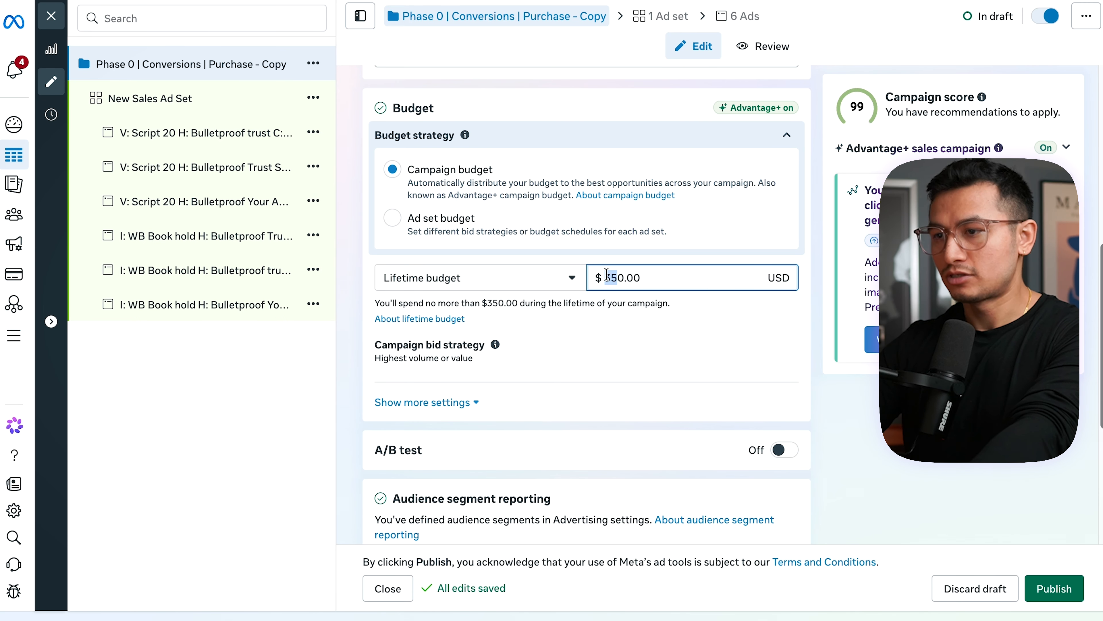
- Set the campaign copy's lifetime budget to $478.34
{"action": "type", "text": "478.34"}
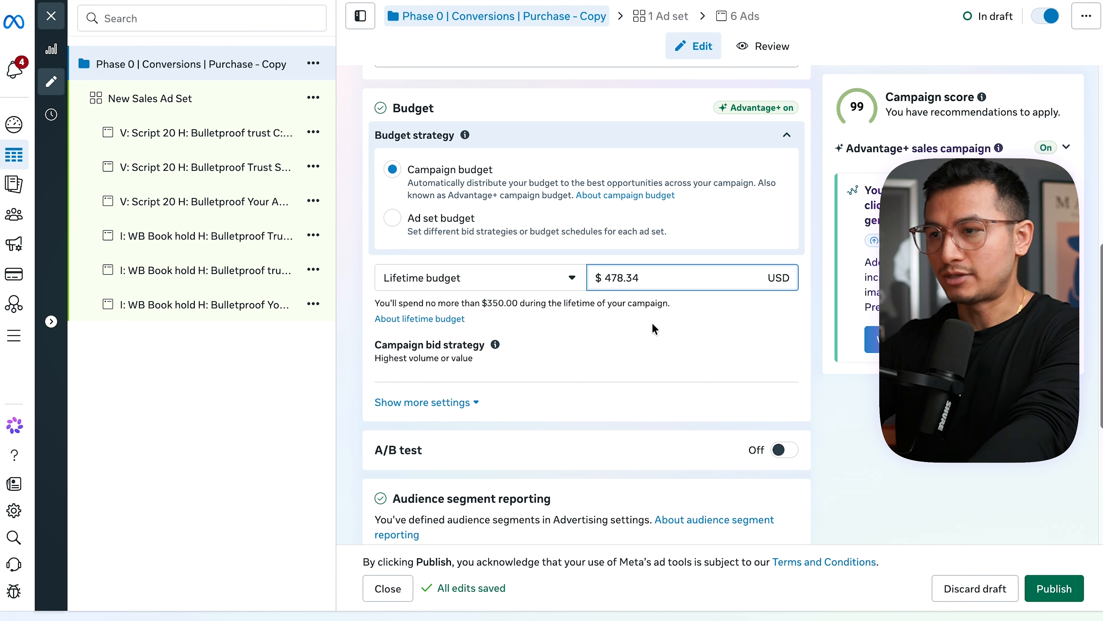
{"action": "left_click", "coordinate": [658, 345]}
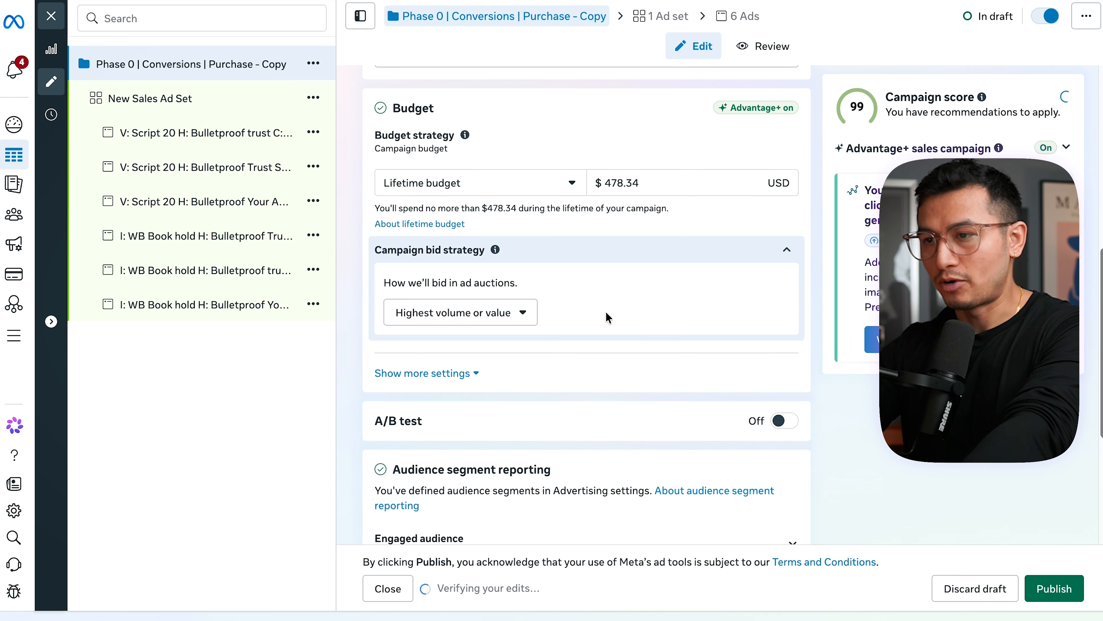
- Review the campaign copy's bid strategy options and the Engaged audience segment definition
{"action": "left_click", "coordinate": [495, 315]}
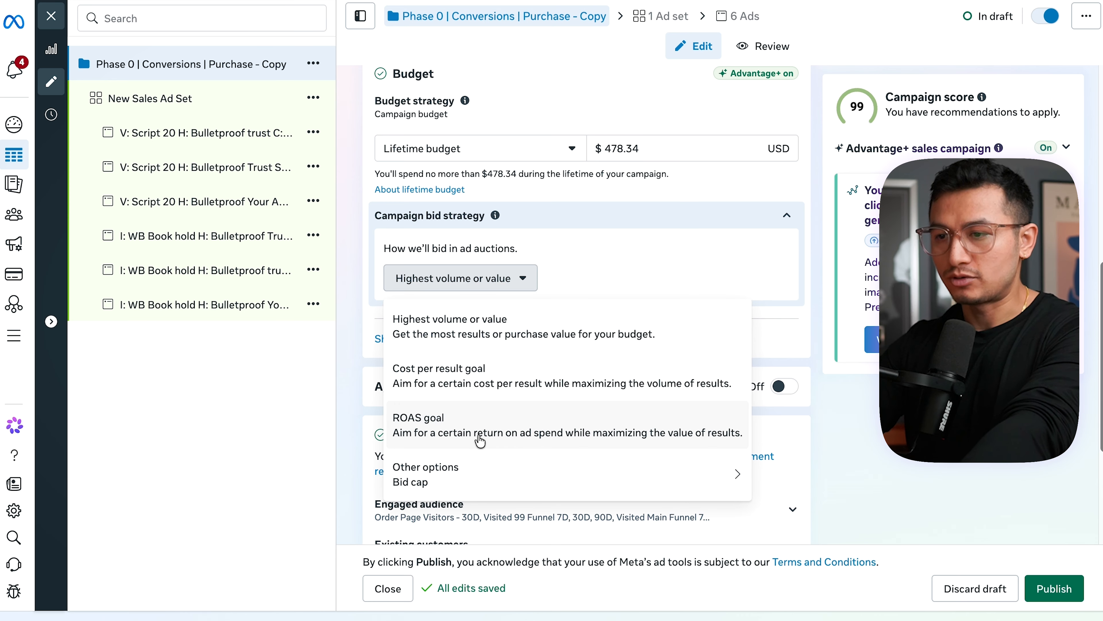
{"action": "mouse_move", "coordinate": [479, 468]}
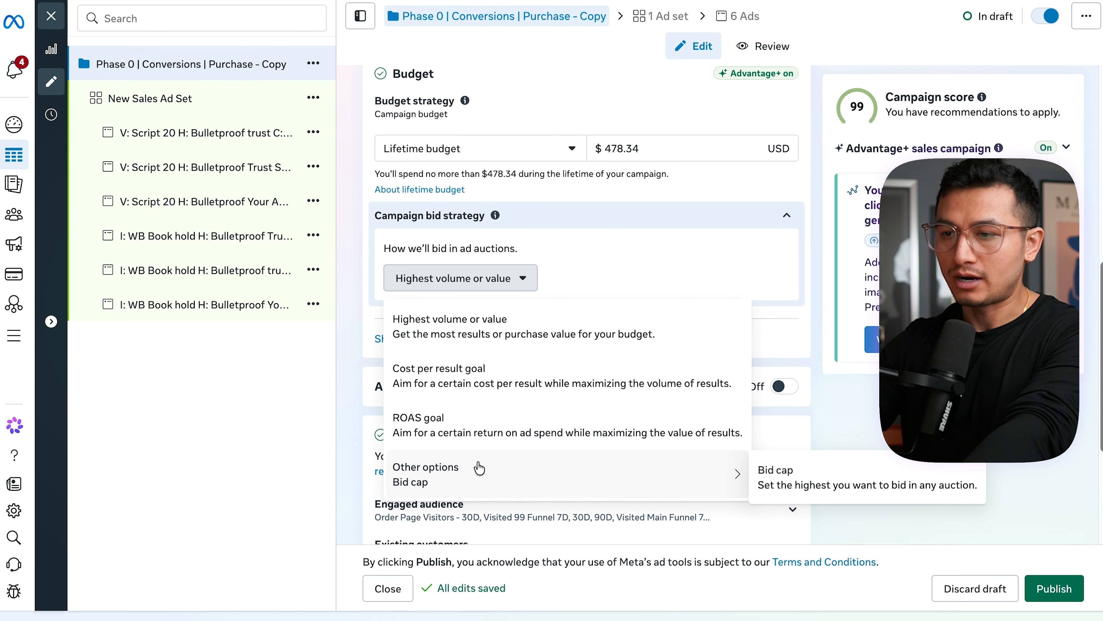
{"action": "left_click", "coordinate": [529, 287]}
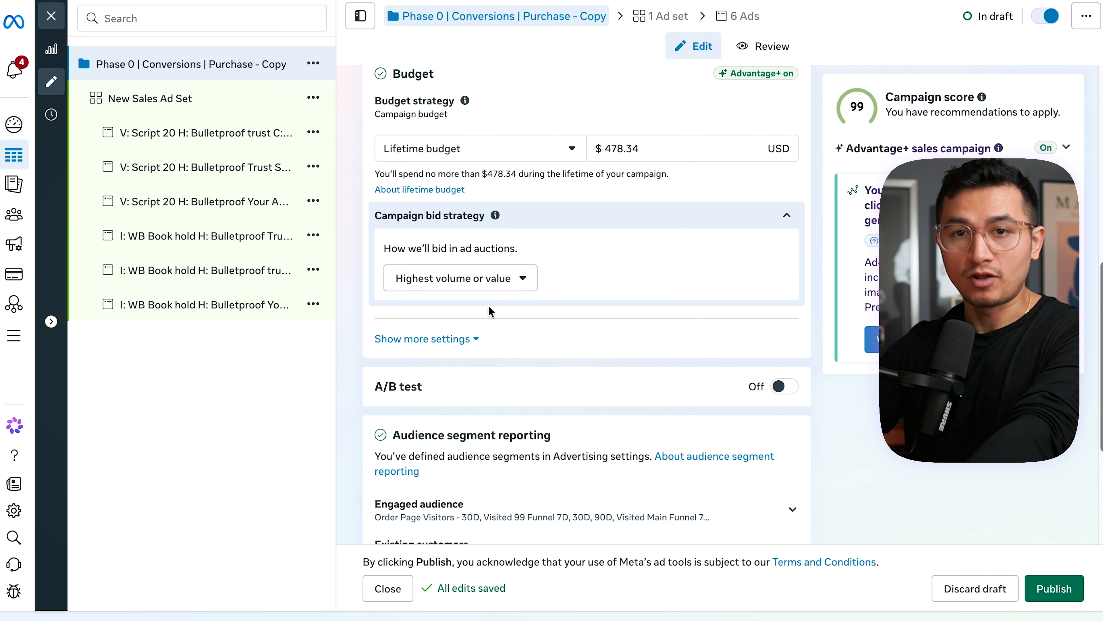
{"action": "scroll", "coordinate": [492, 308], "scroll_direction": "down", "scroll_amount": 5}
{"action": "left_click", "coordinate": [439, 180]}
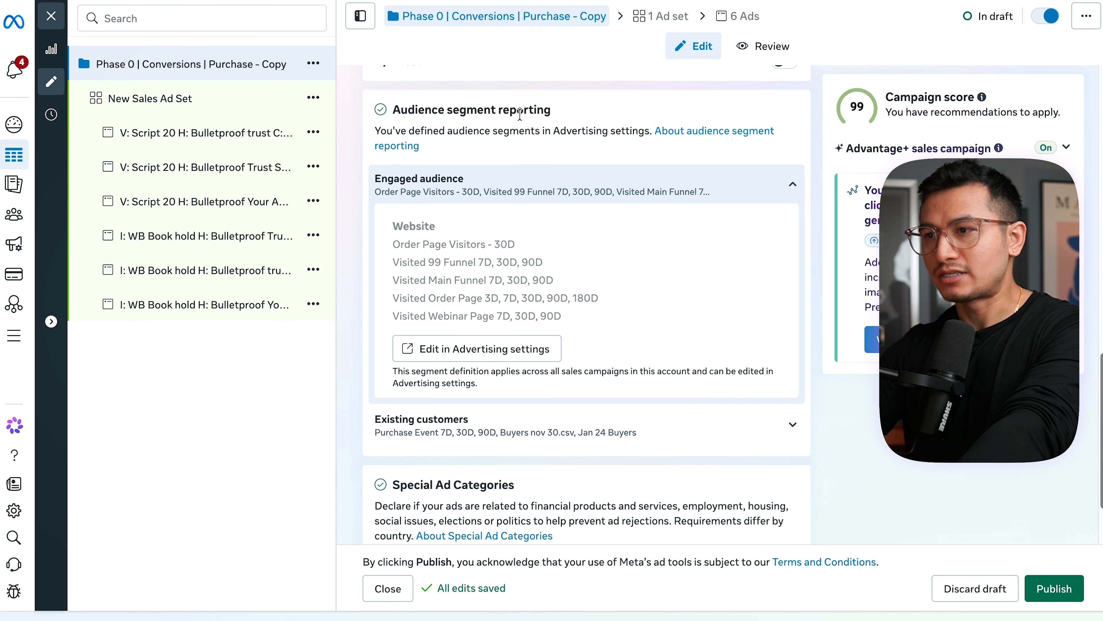
{"action": "left_click", "coordinate": [494, 188]}
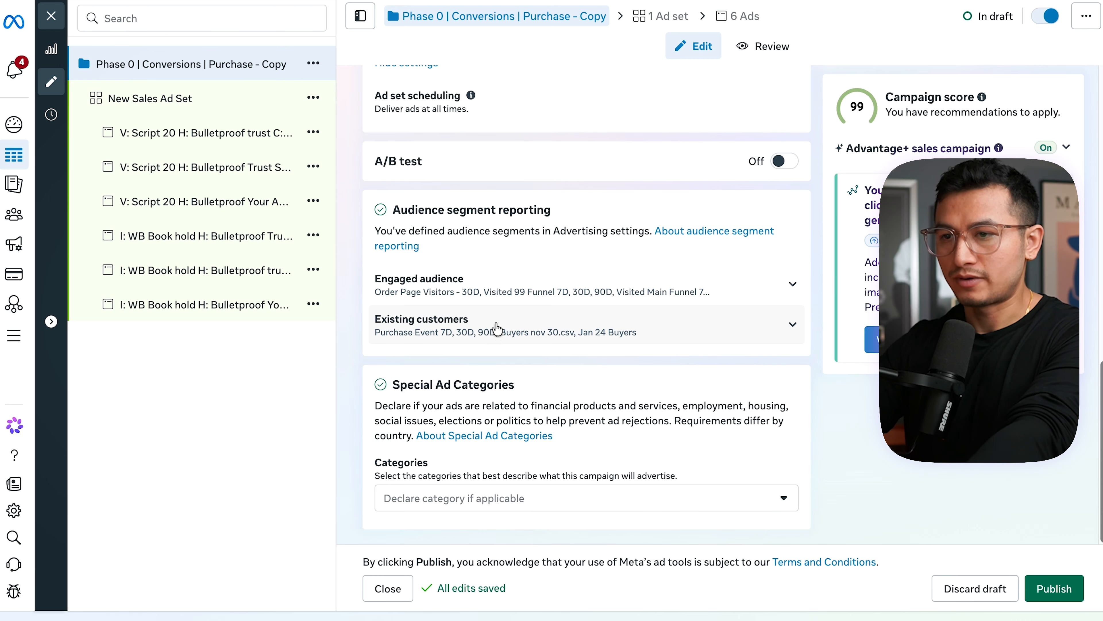
- Open the copied New Sales Ad Set and look through the available conversion events
{"action": "left_click", "coordinate": [142, 104]}
{"action": "scroll", "coordinate": [420, 354], "scroll_direction": "down", "scroll_amount": 2}
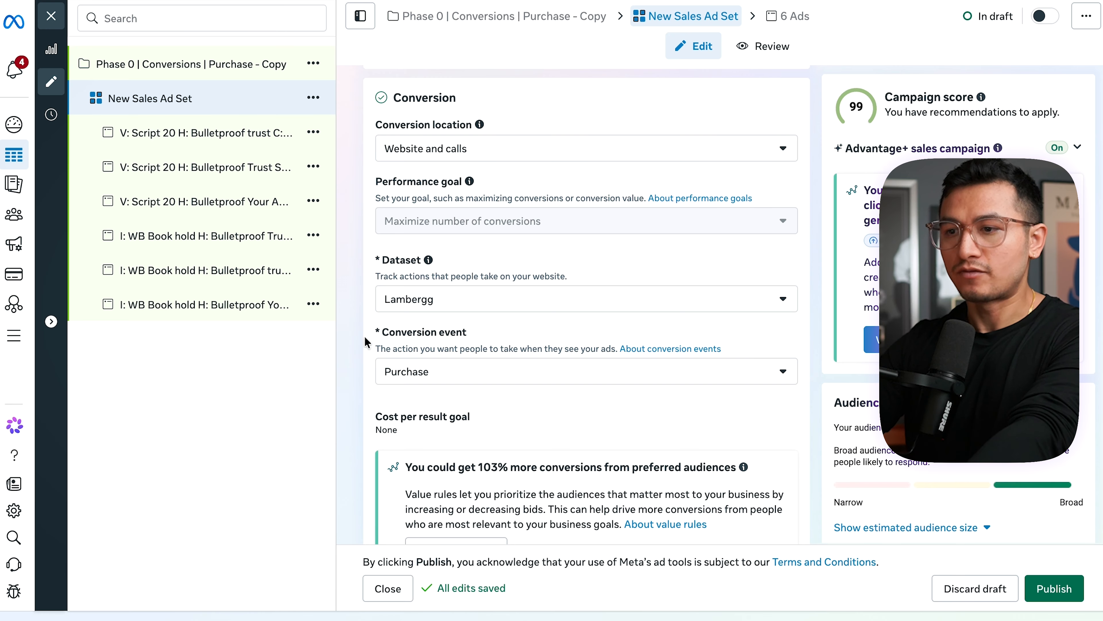
{"action": "left_click", "coordinate": [439, 374]}
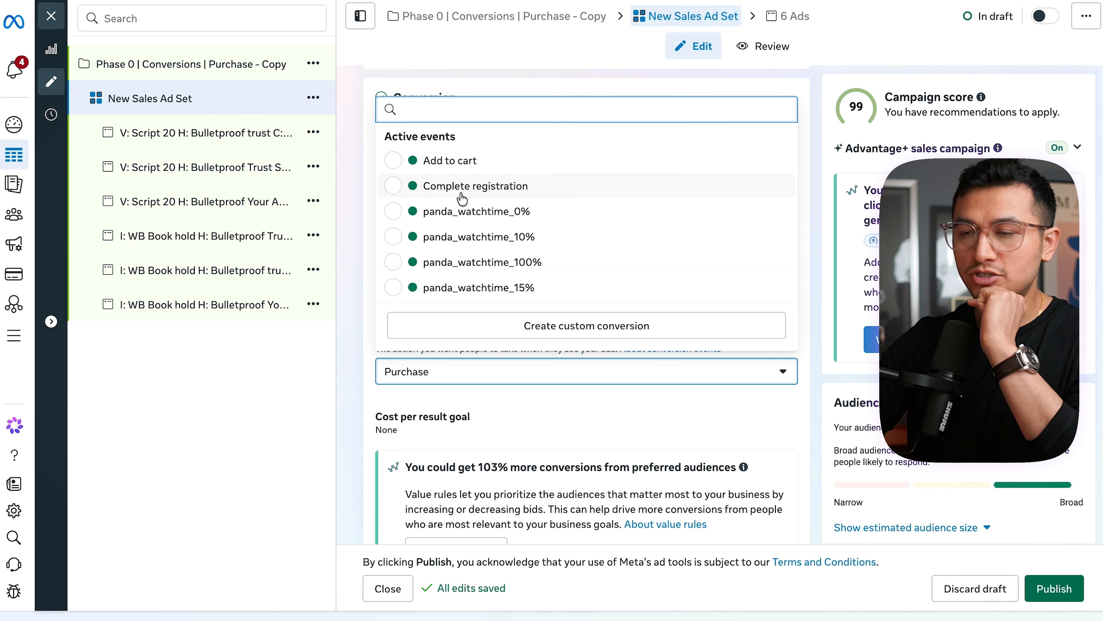
{"action": "scroll", "coordinate": [461, 198], "scroll_direction": "down", "scroll_amount": 15}
{"action": "scroll", "coordinate": [462, 199], "scroll_direction": "up", "scroll_amount": 15}
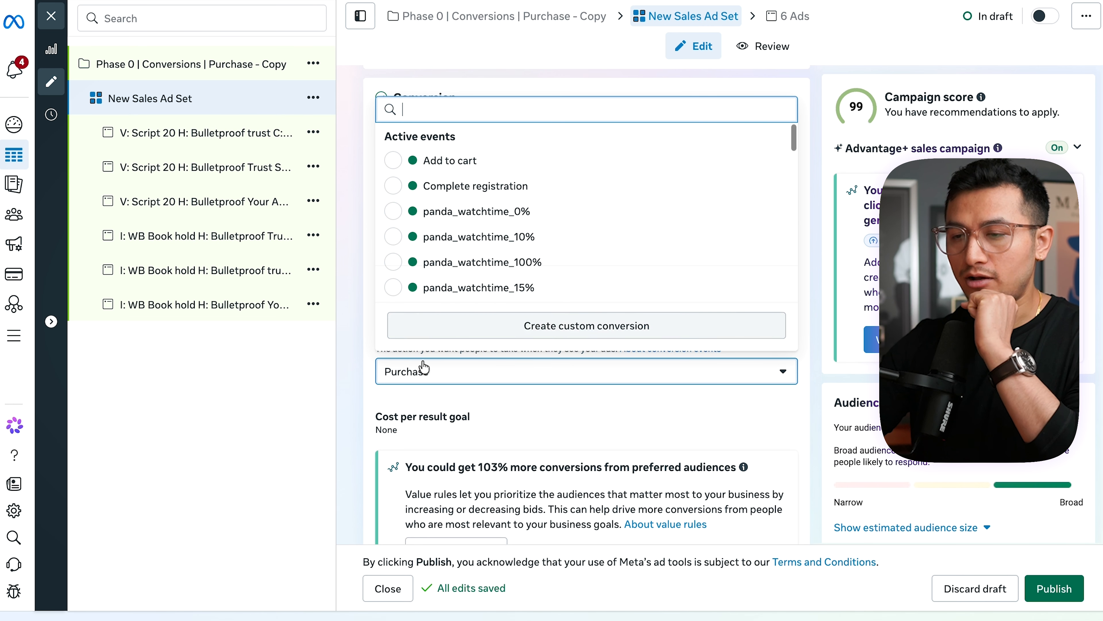
{"action": "left_click", "coordinate": [423, 368]}
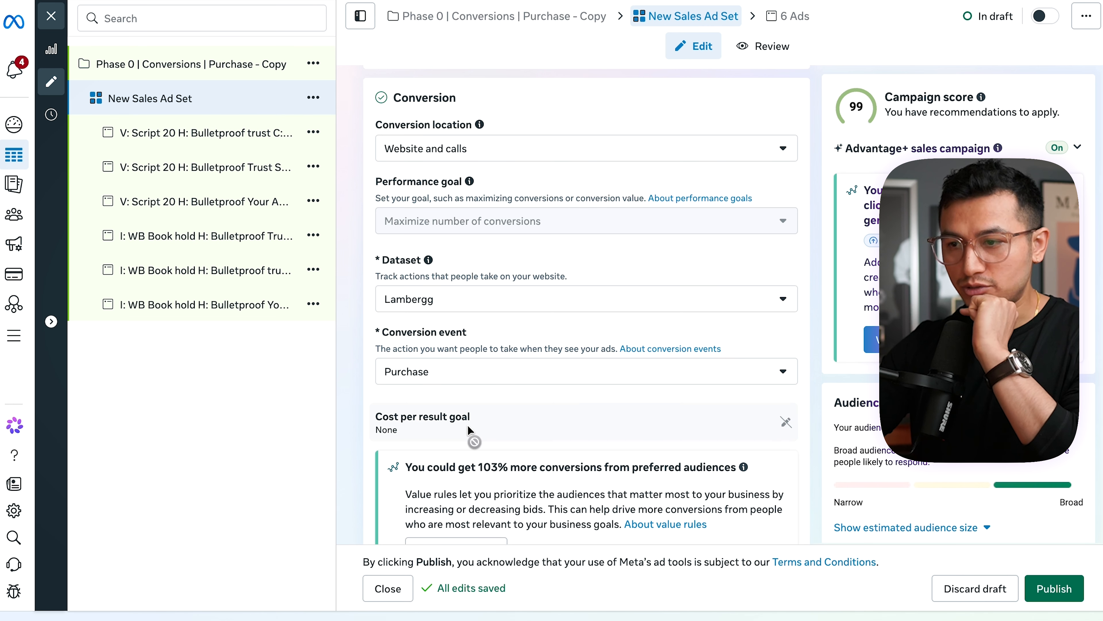
- Check the ad set's attribution model options and open its attribution settings
{"action": "scroll", "coordinate": [567, 430], "scroll_direction": "down", "scroll_amount": 3}
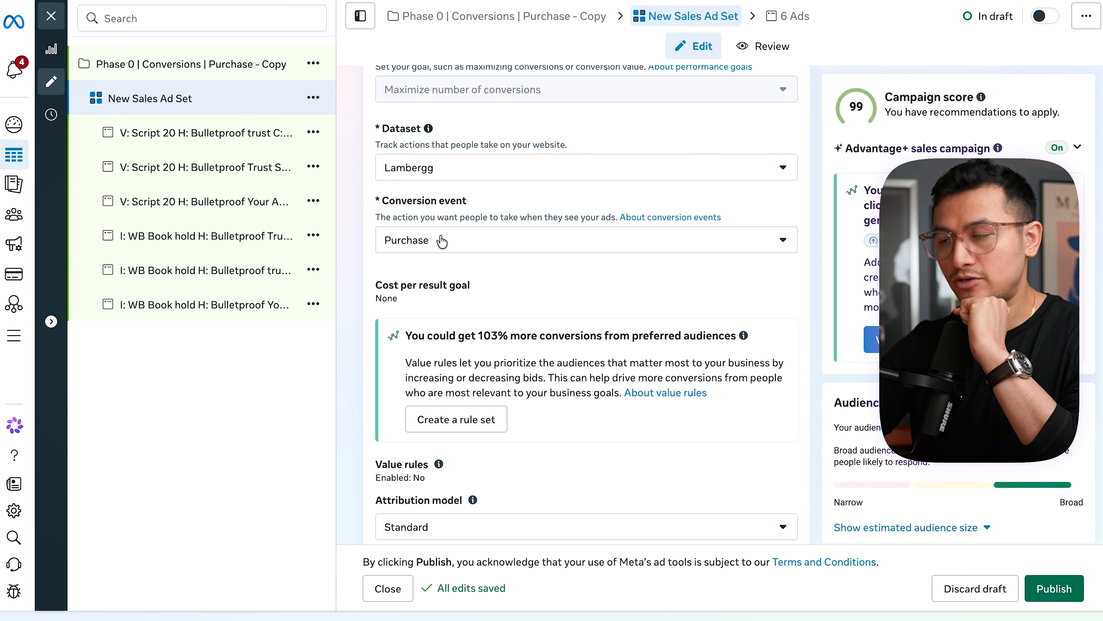
{"action": "scroll", "coordinate": [466, 289], "scroll_direction": "down", "scroll_amount": 5}
{"action": "left_click", "coordinate": [434, 329]}
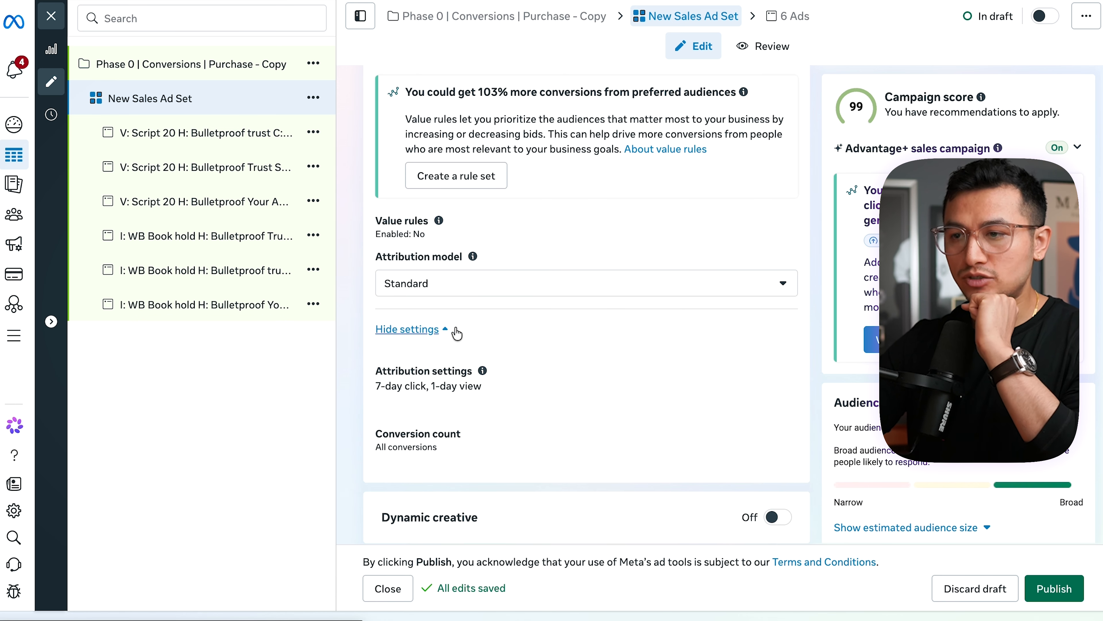
{"action": "scroll", "coordinate": [480, 310], "scroll_direction": "down", "scroll_amount": 2}
{"action": "left_click", "coordinate": [493, 187]}
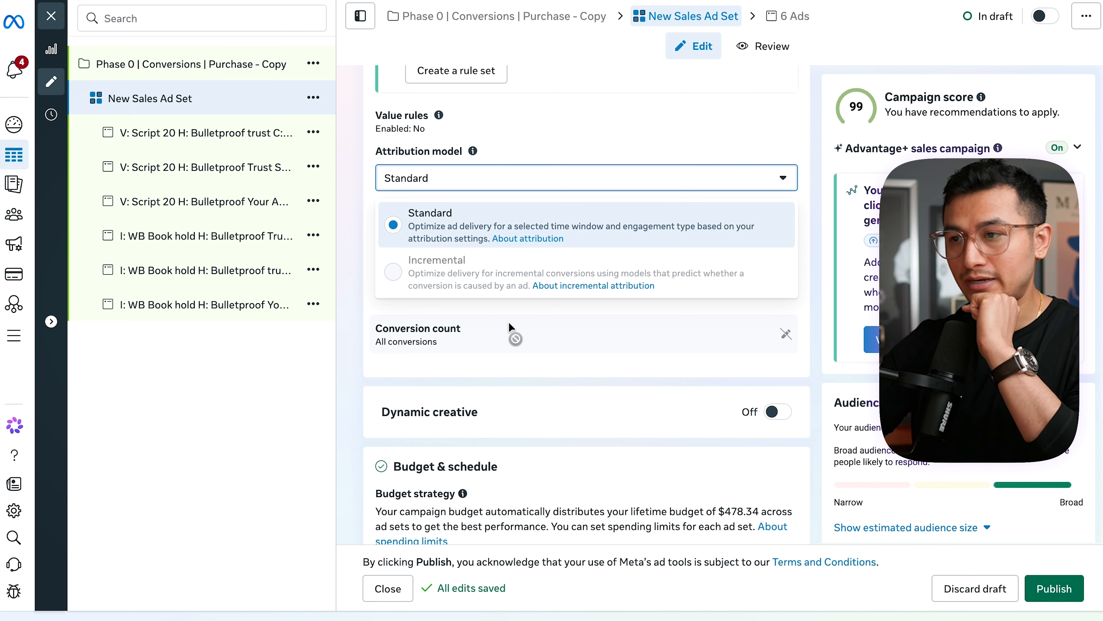
{"action": "left_click", "coordinate": [419, 178]}
{"action": "left_click", "coordinate": [454, 295]}
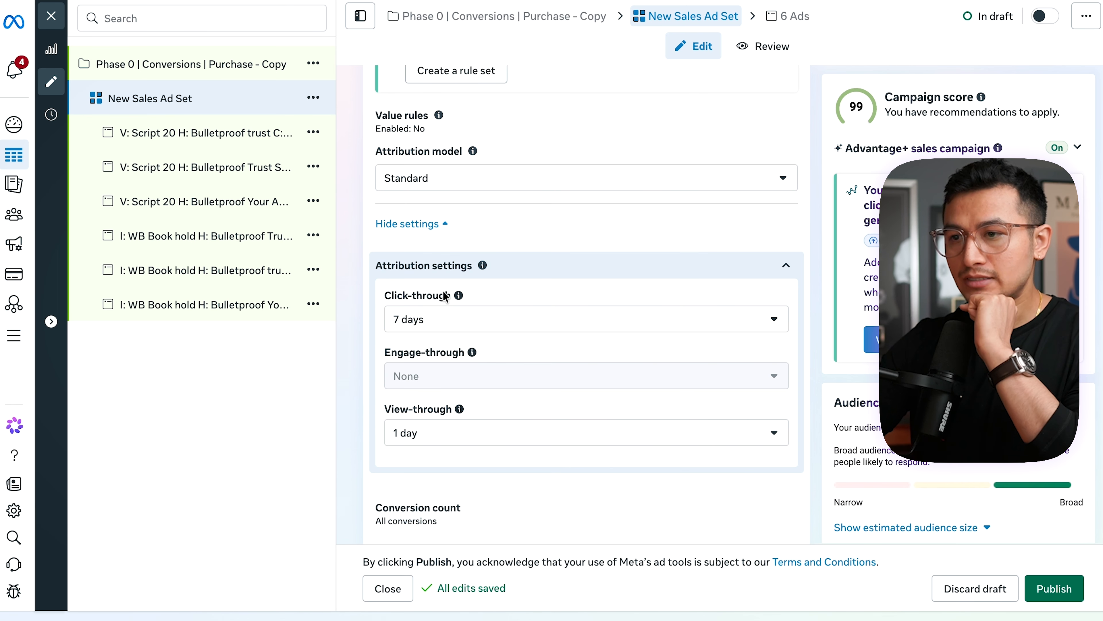
- Check the ad set's conversion count setting and its click-through and view-through attribution windows
{"action": "scroll", "coordinate": [438, 329], "scroll_direction": "down", "scroll_amount": 1}
{"action": "left_click", "coordinate": [562, 229]}
{"action": "scroll", "coordinate": [532, 207], "scroll_direction": "down", "scroll_amount": 1}
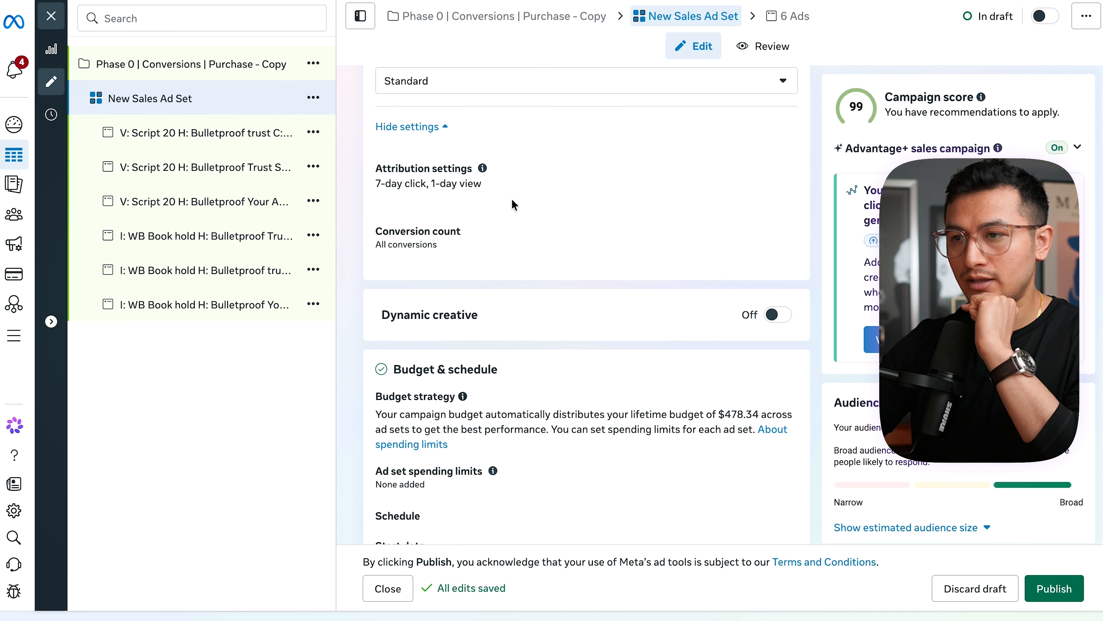
{"action": "left_click", "coordinate": [512, 171]}
{"action": "left_click", "coordinate": [422, 223]}
{"action": "left_click", "coordinate": [453, 366]}
{"action": "scroll", "coordinate": [473, 417], "scroll_direction": "down", "scroll_amount": 5}
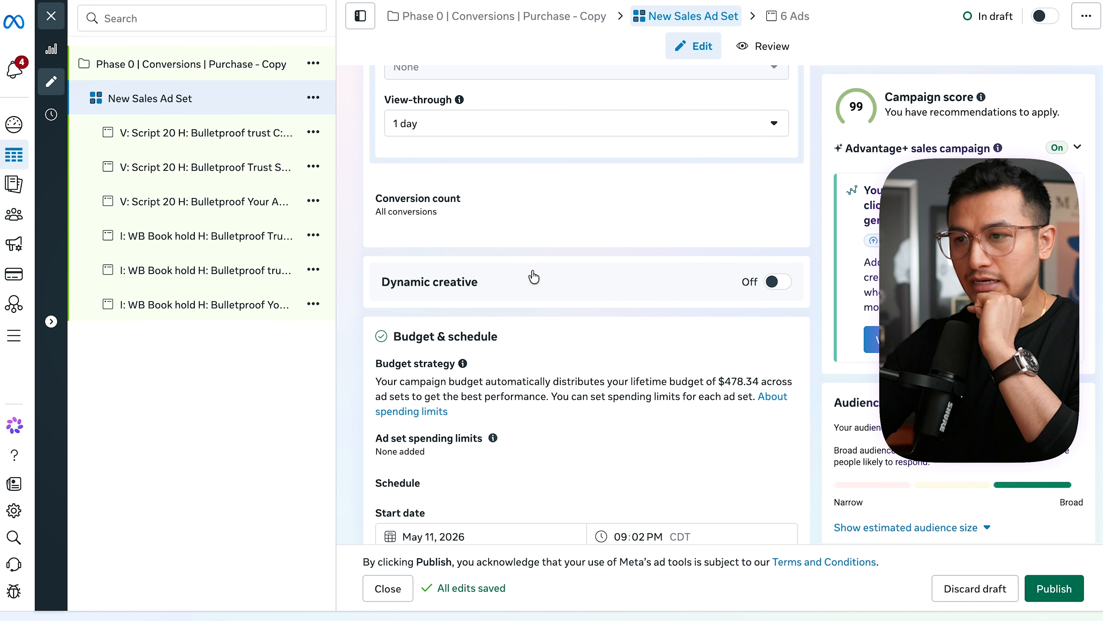
- Schedule the ad set to start on May 12, 2026 at 12:00 AM
{"action": "scroll", "coordinate": [543, 336], "scroll_direction": "down", "scroll_amount": 4}
{"action": "left_click", "coordinate": [445, 378]}
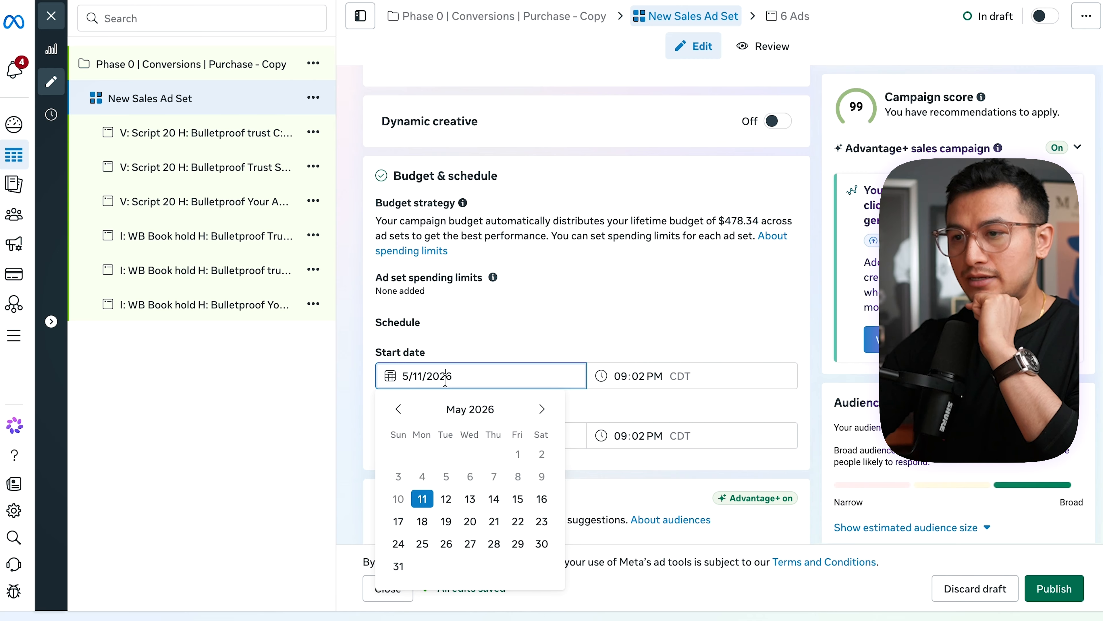
{"action": "left_click", "coordinate": [452, 497]}
{"action": "left_click", "coordinate": [619, 376]}
{"action": "type", "text": "1200a"}
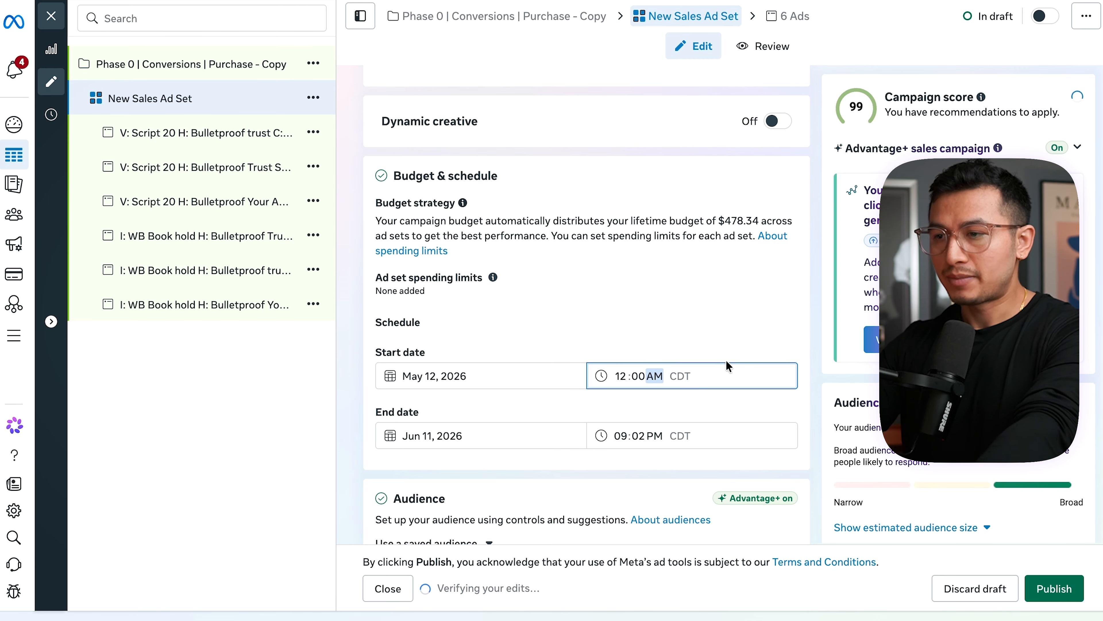
{"action": "left_click", "coordinate": [727, 355]}
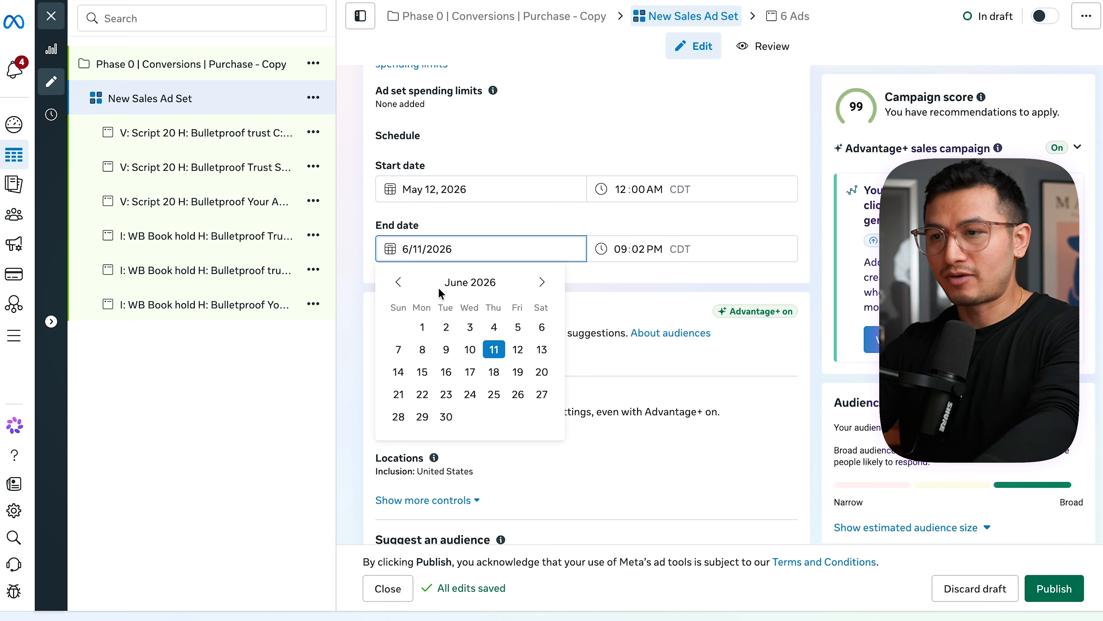
- Set the ad set's end date to June 12, 2026 at 12:00 AM
{"action": "left_click", "coordinate": [517, 348]}
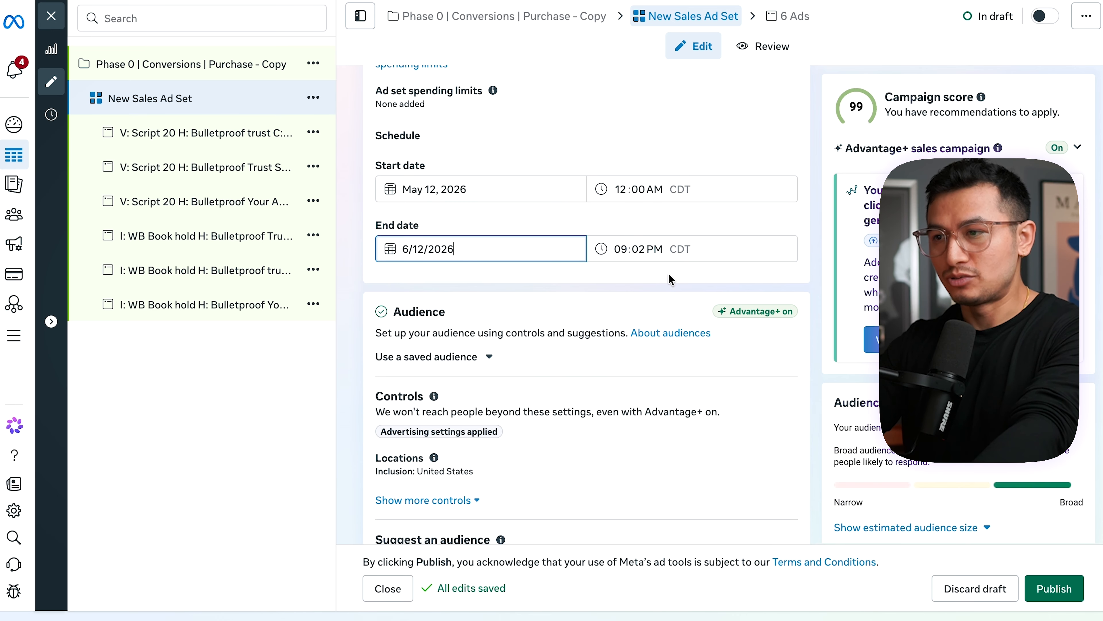
{"action": "left_click", "coordinate": [613, 251]}
{"action": "left_click", "coordinate": [634, 250]}
{"action": "type", "text": "00"}
{"action": "left_click", "coordinate": [655, 250]}
{"action": "left_click", "coordinate": [695, 285]}
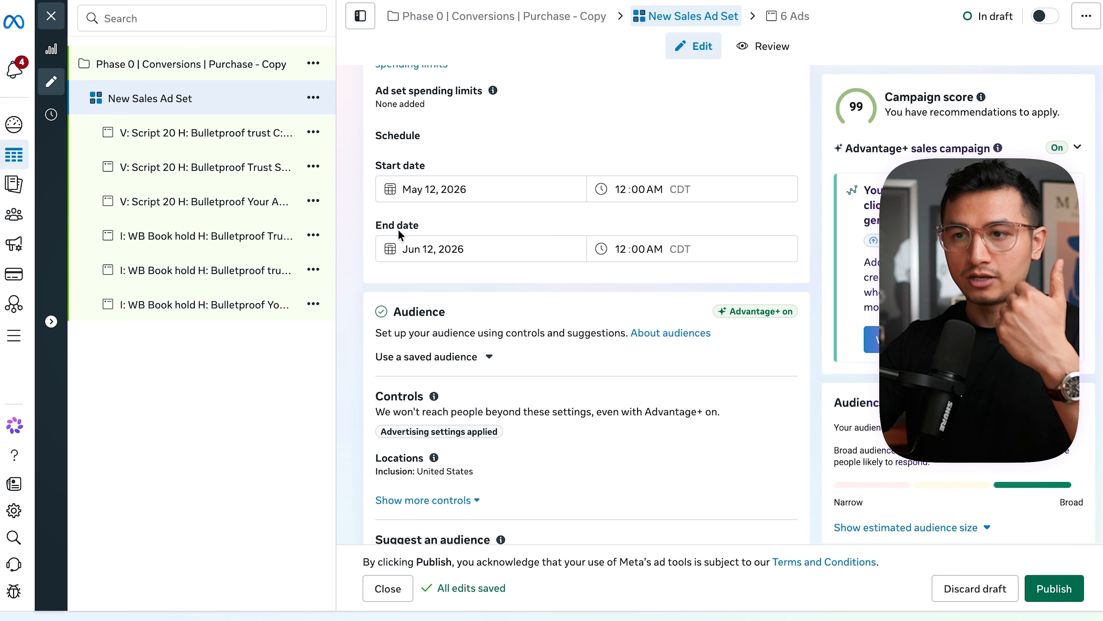
{"action": "left_click", "coordinate": [430, 249]}
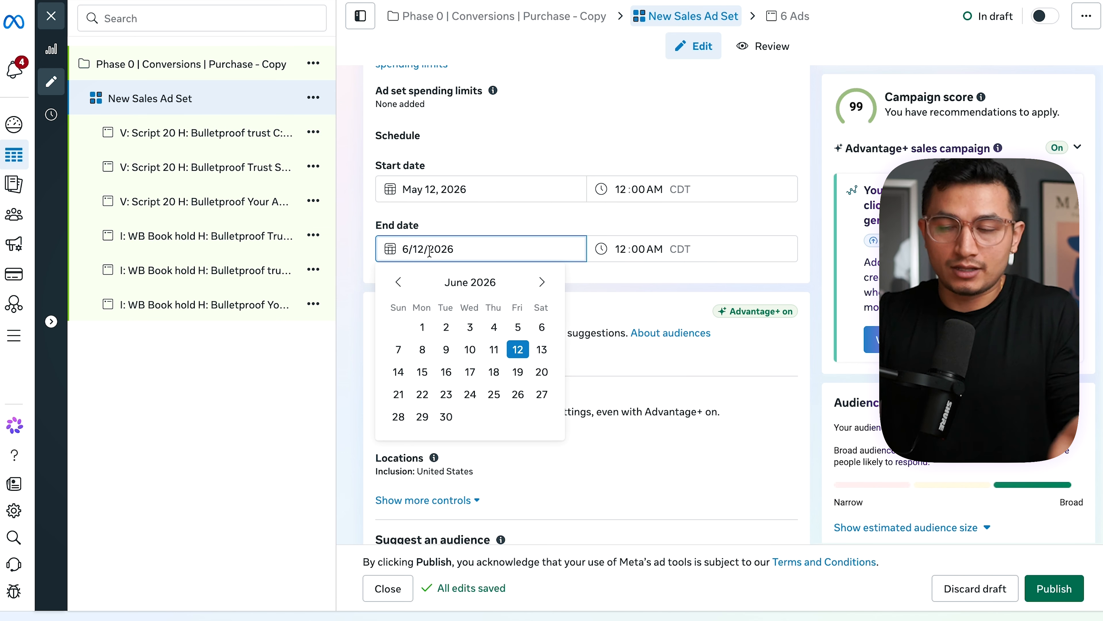
- Check the audience's location targeting and reveal the additional audience controls
{"action": "scroll", "coordinate": [478, 243], "scroll_direction": "down", "scroll_amount": 3}
{"action": "scroll", "coordinate": [486, 344], "scroll_direction": "down", "scroll_amount": 1}
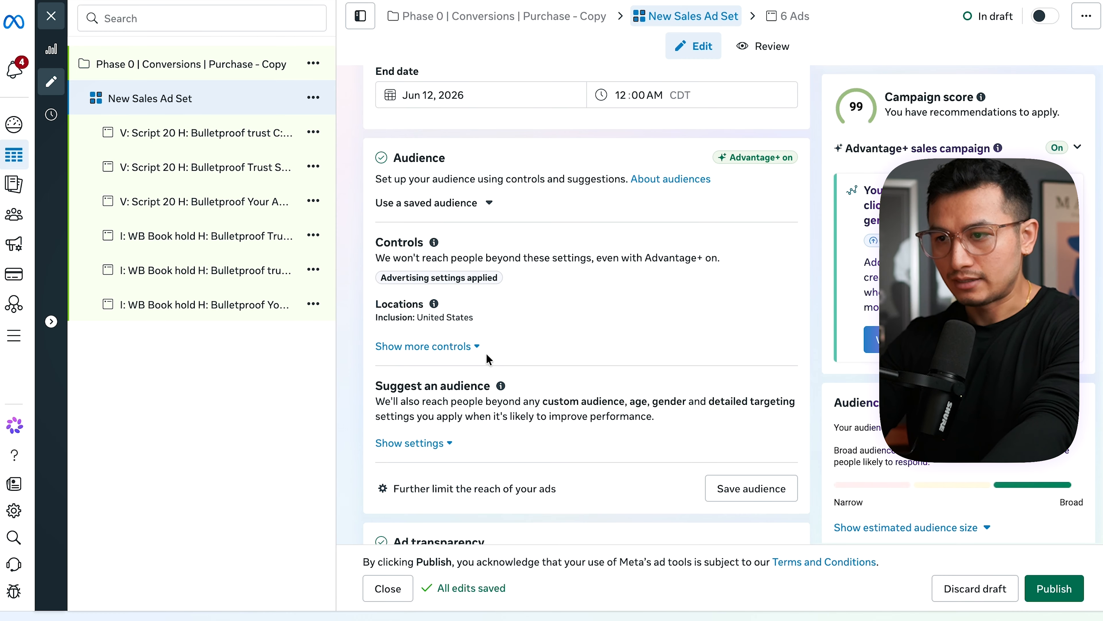
{"action": "left_click", "coordinate": [706, 312]}
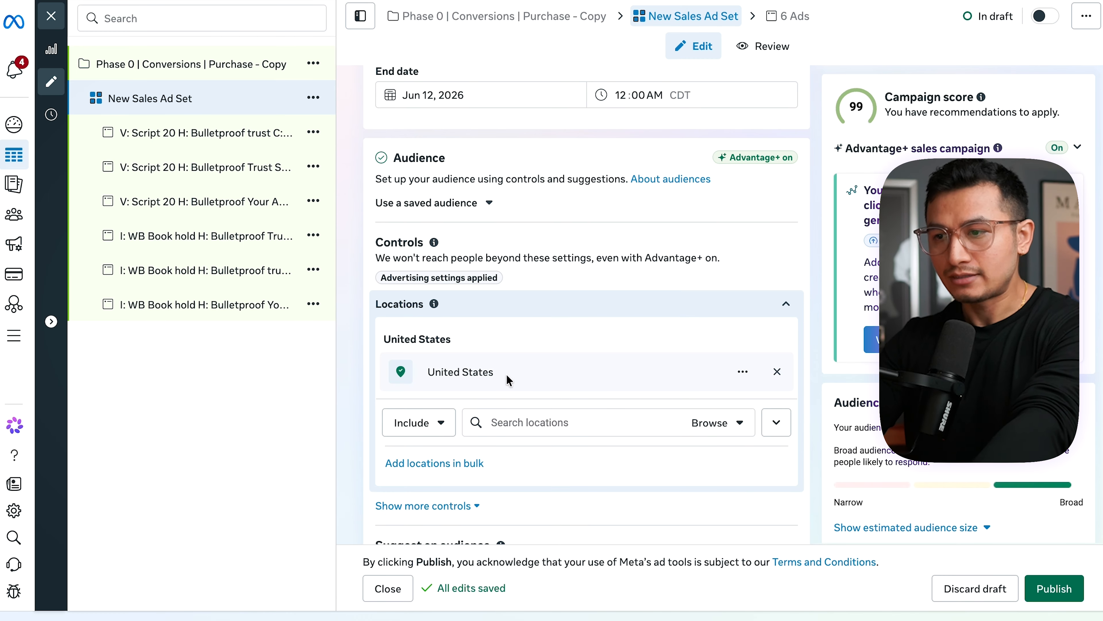
{"action": "scroll", "coordinate": [609, 382], "scroll_direction": "down", "scroll_amount": 2}
{"action": "left_click", "coordinate": [452, 423]}
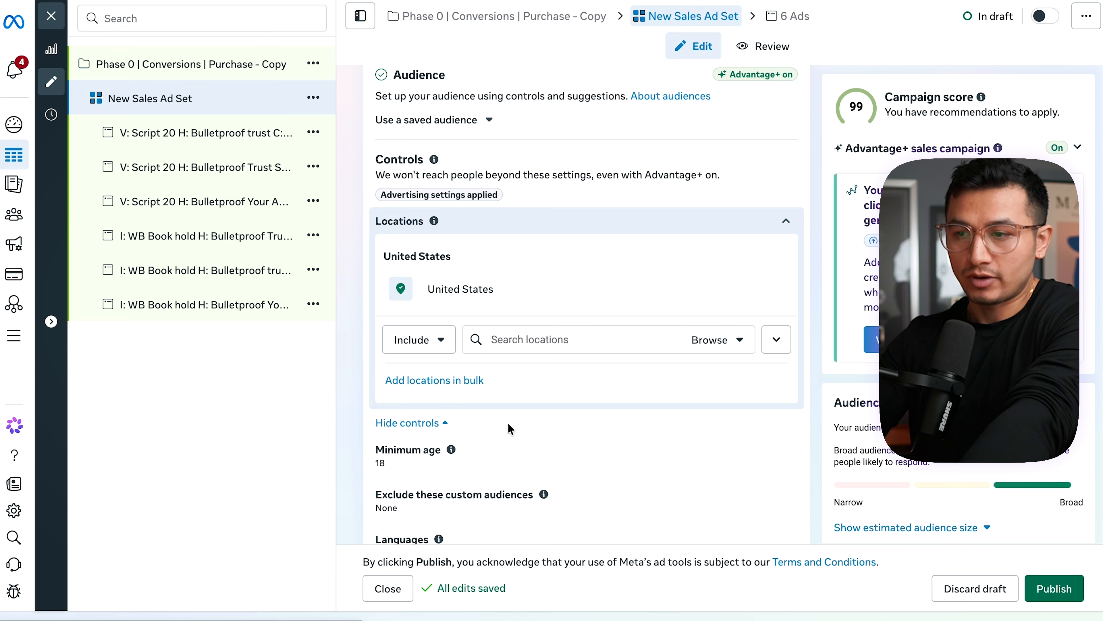
- Set the audience's minimum age to 25
{"action": "scroll", "coordinate": [621, 448], "scroll_direction": "down", "scroll_amount": 4}
{"action": "scroll", "coordinate": [624, 460], "scroll_direction": "down", "scroll_amount": 1}
{"action": "left_click", "coordinate": [714, 251]}
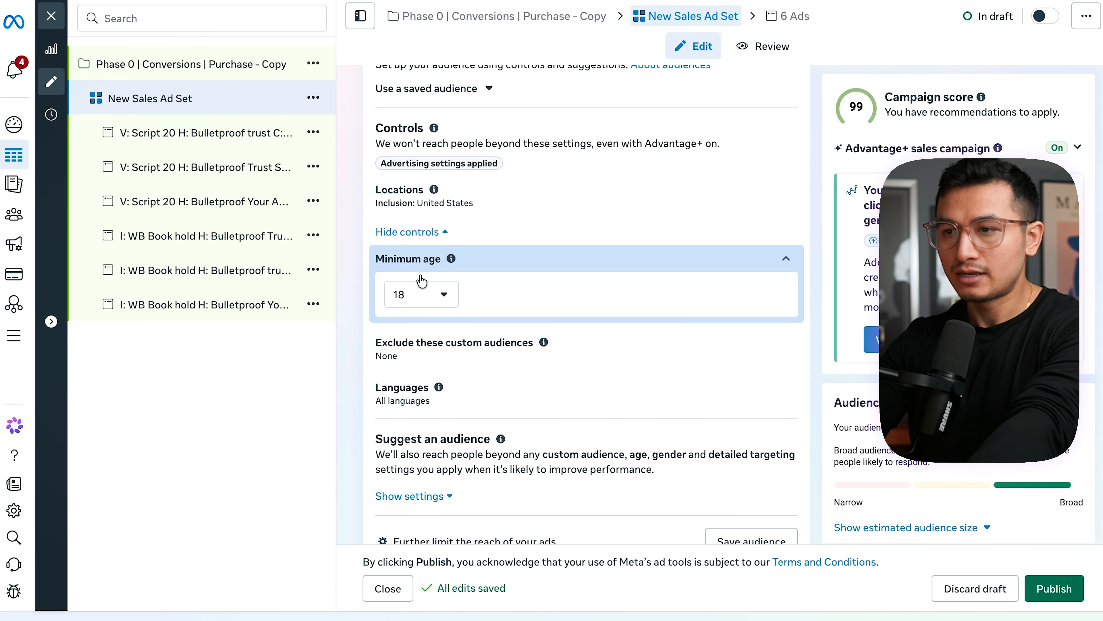
{"action": "left_click", "coordinate": [416, 300]}
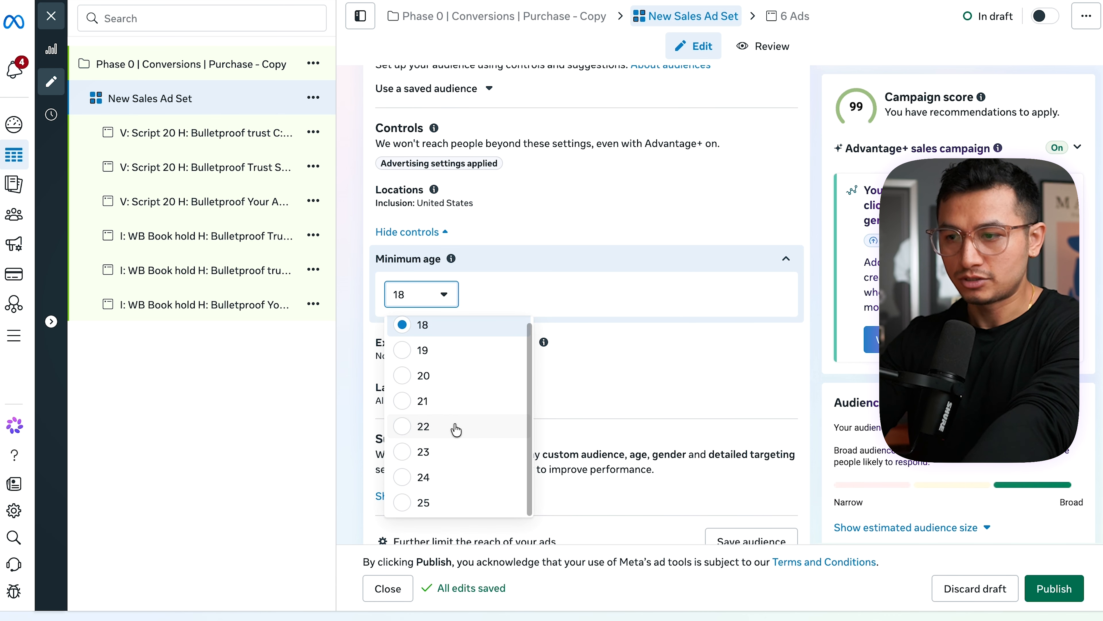
{"action": "left_click", "coordinate": [423, 508]}
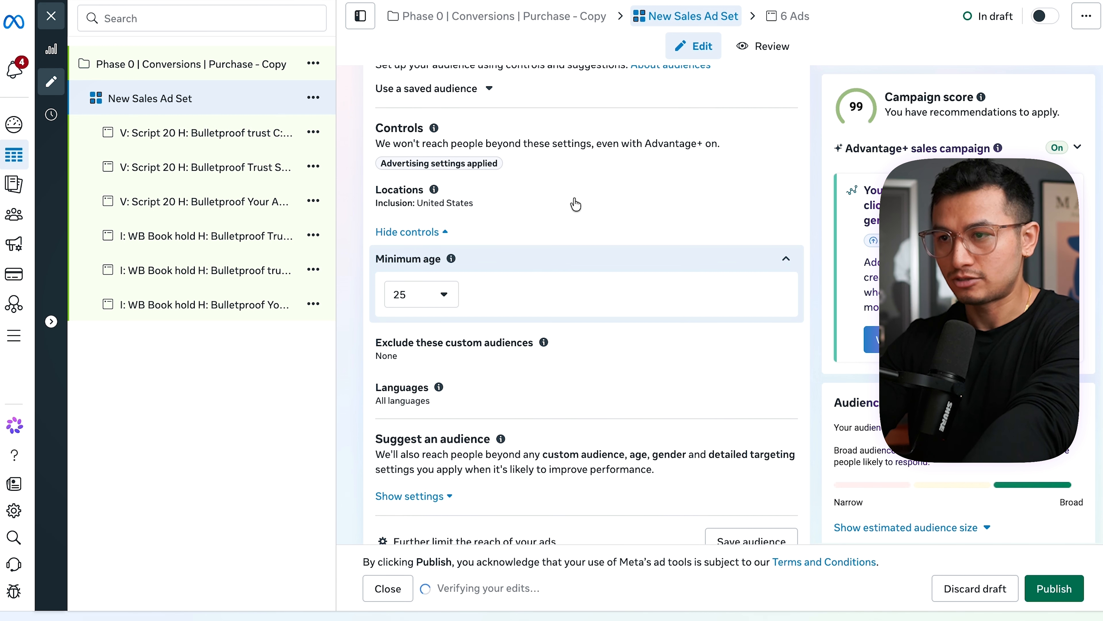
- Limit the audience's language to English (All)
{"action": "scroll", "coordinate": [611, 308], "scroll_direction": "down", "scroll_amount": 4}
{"action": "left_click", "coordinate": [428, 205]}
{"action": "left_click", "coordinate": [476, 229]}
{"action": "type", "text": "English"}
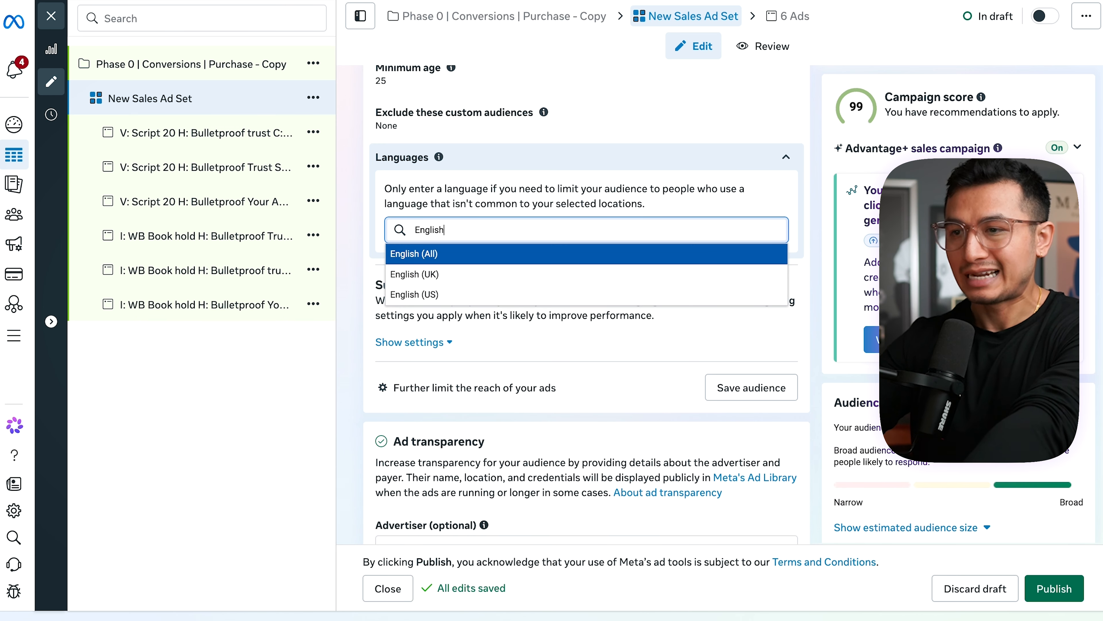
{"action": "left_click", "coordinate": [488, 254]}
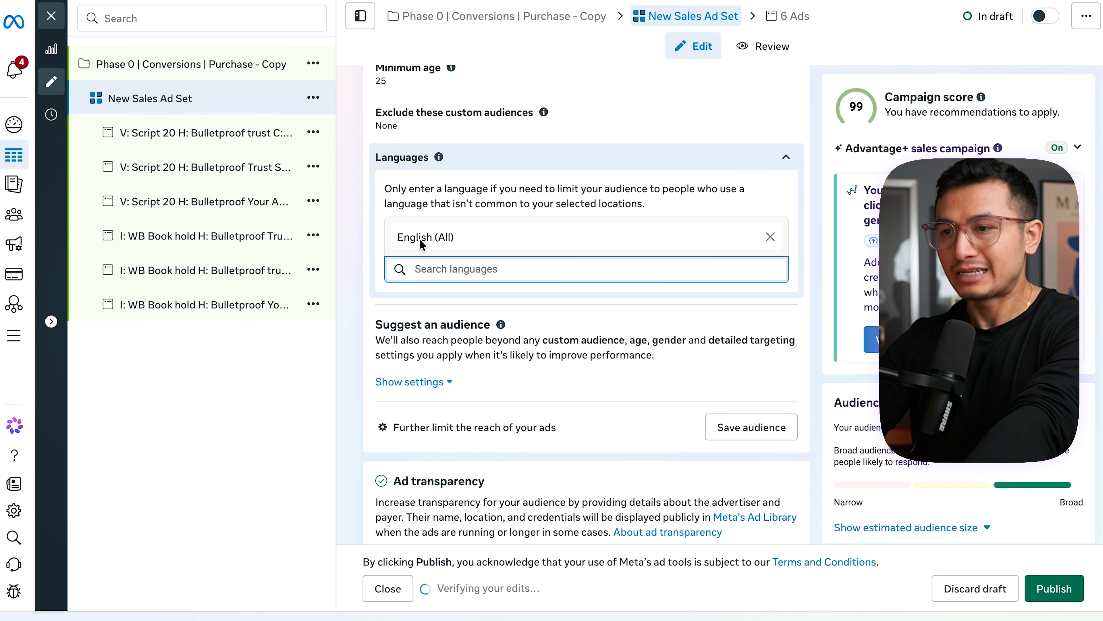
- Reveal the suggested audience settings and look over the custom audience and age options
{"action": "scroll", "coordinate": [417, 261], "scroll_direction": "down", "scroll_amount": 2}
{"action": "left_click", "coordinate": [408, 264]}
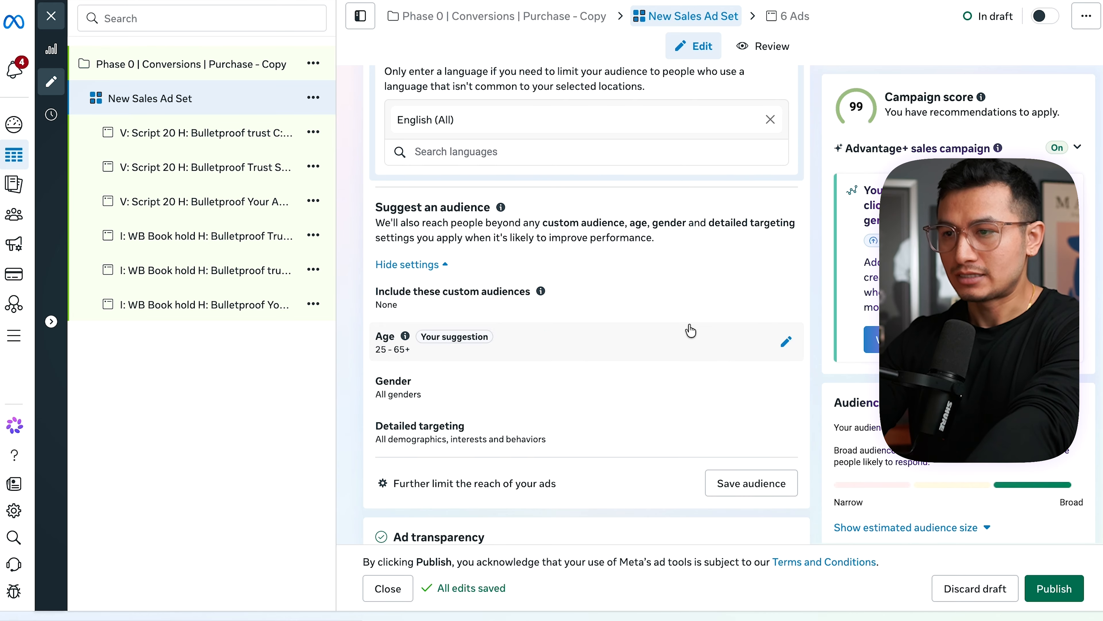
{"action": "left_click", "coordinate": [726, 295]}
{"action": "left_click", "coordinate": [499, 254]}
{"action": "scroll", "coordinate": [498, 255], "scroll_direction": "up", "scroll_amount": 2}
{"action": "left_click", "coordinate": [580, 328]}
- Exclude the website custom audiences PV 180d, PV 30d, PV 3d, PV 7d and PV 90d from the ad set
{"action": "scroll", "coordinate": [580, 328], "scroll_direction": "up", "scroll_amount": 1}
{"action": "scroll", "coordinate": [580, 328], "scroll_direction": "up", "scroll_amount": 5}
{"action": "left_click", "coordinate": [642, 322]}
{"action": "left_click", "coordinate": [500, 162]}
{"action": "type", "text": "pv"}
{"action": "left_click", "coordinate": [489, 307]}
{"action": "left_click", "coordinate": [489, 340]}
{"action": "left_click", "coordinate": [487, 367]}
{"action": "left_click", "coordinate": [492, 412]}
{"action": "left_click", "coordinate": [804, 352]}
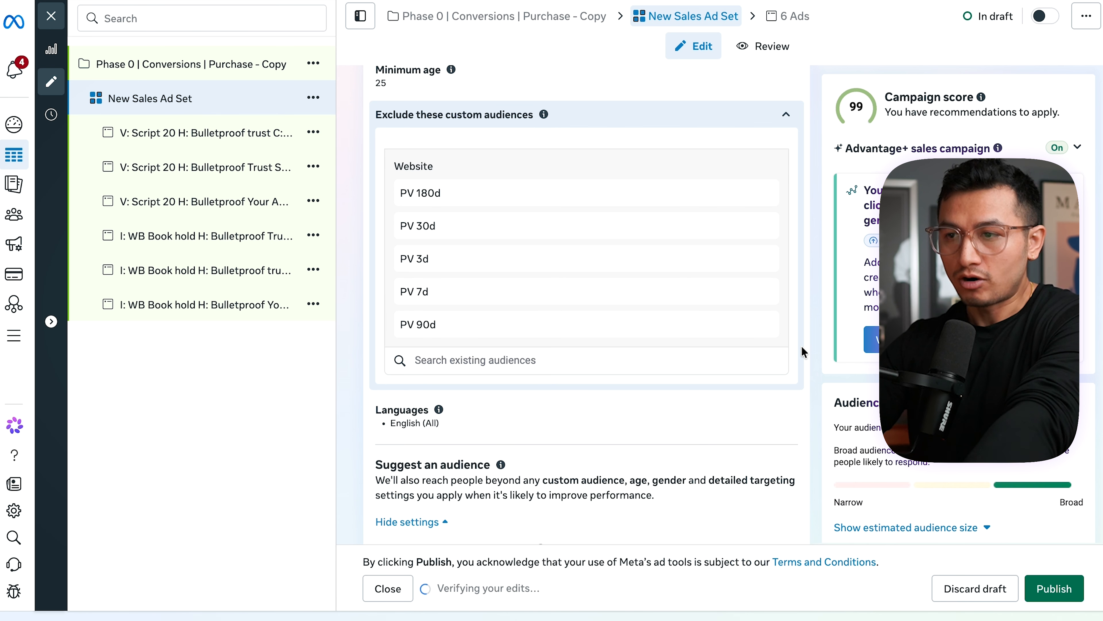
- Set the suggested audience age range to 55–65+
{"action": "scroll", "coordinate": [679, 250], "scroll_direction": "down", "scroll_amount": 10}
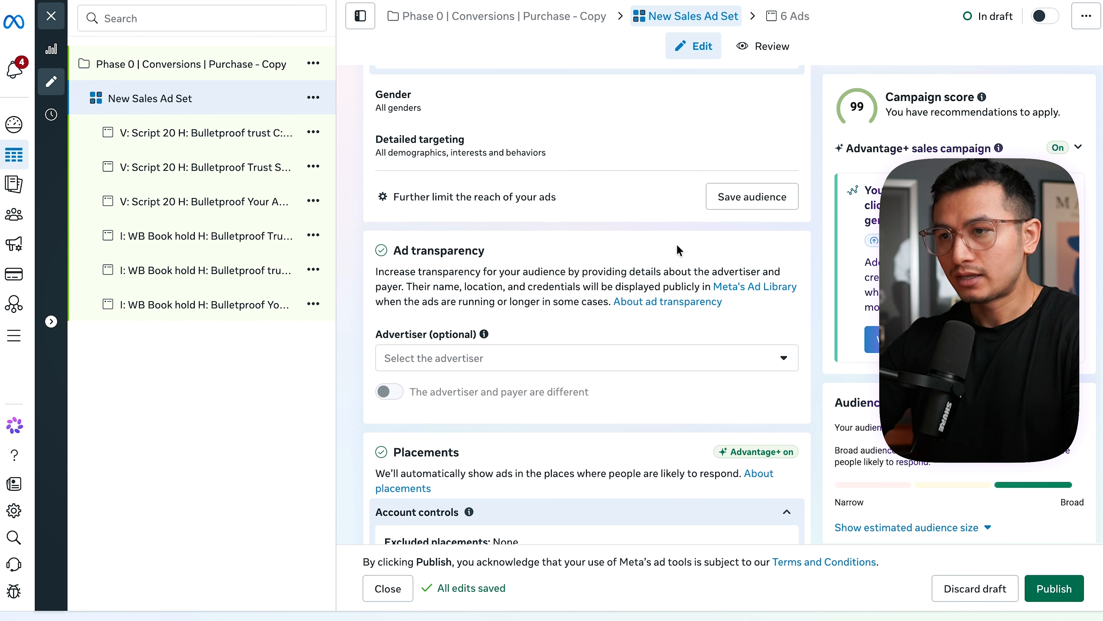
{"action": "scroll", "coordinate": [551, 384], "scroll_direction": "up", "scroll_amount": 6}
{"action": "left_click", "coordinate": [430, 325]}
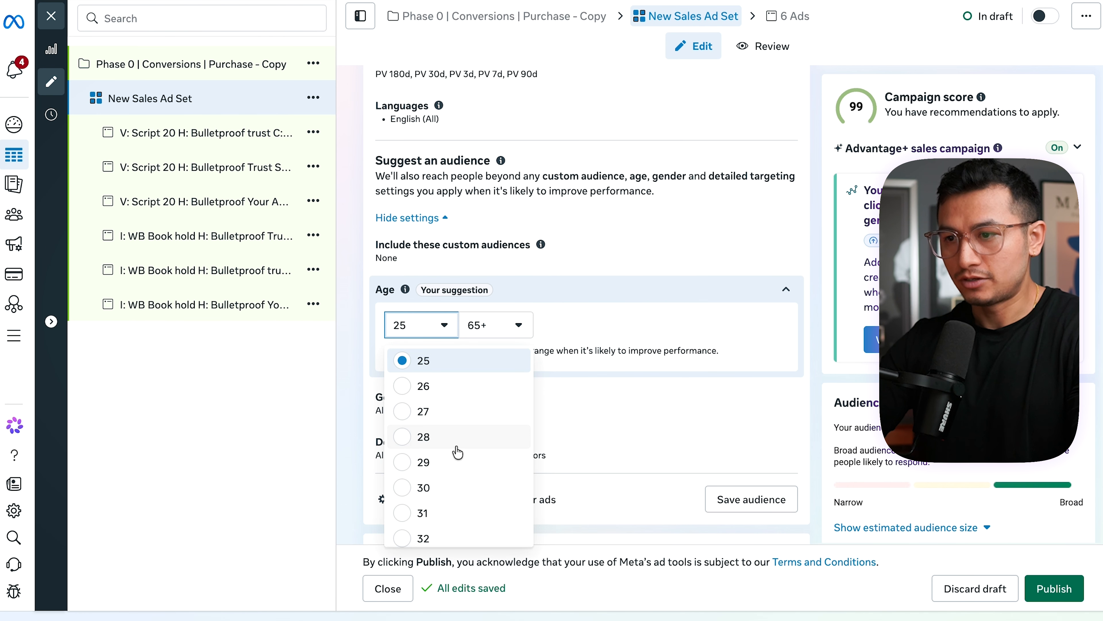
{"action": "scroll", "coordinate": [458, 452], "scroll_direction": "down", "scroll_amount": 4}
{"action": "scroll", "coordinate": [458, 452], "scroll_direction": "down", "scroll_amount": 9}
{"action": "left_click", "coordinate": [451, 447]}
{"action": "scroll", "coordinate": [452, 434], "scroll_direction": "down", "scroll_amount": 2}
- Check the gender and detailed targeting settings, and switch the audience setup to further limit the reach of the ads
{"action": "left_click", "coordinate": [439, 331]}
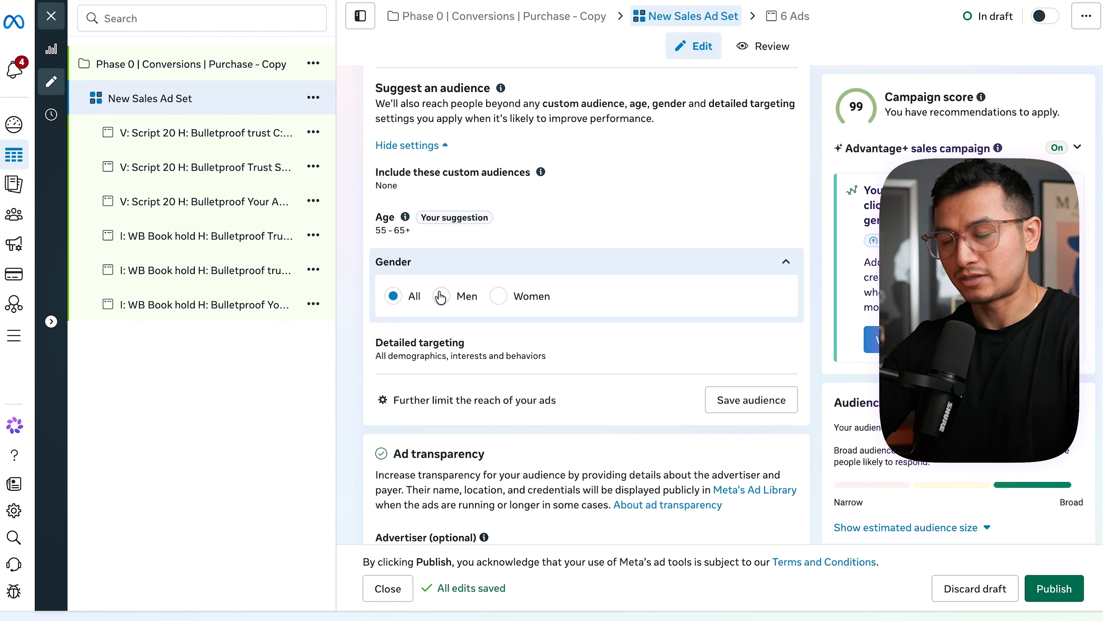
{"action": "left_click", "coordinate": [574, 348]}
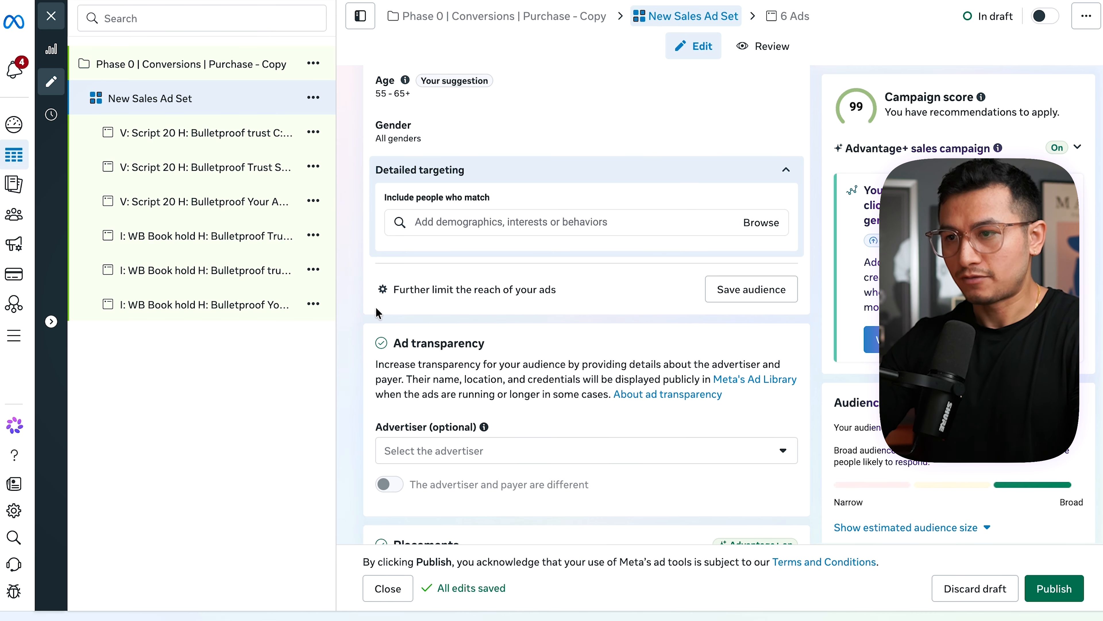
{"action": "left_click", "coordinate": [453, 297]}
{"action": "left_click", "coordinate": [432, 364]}
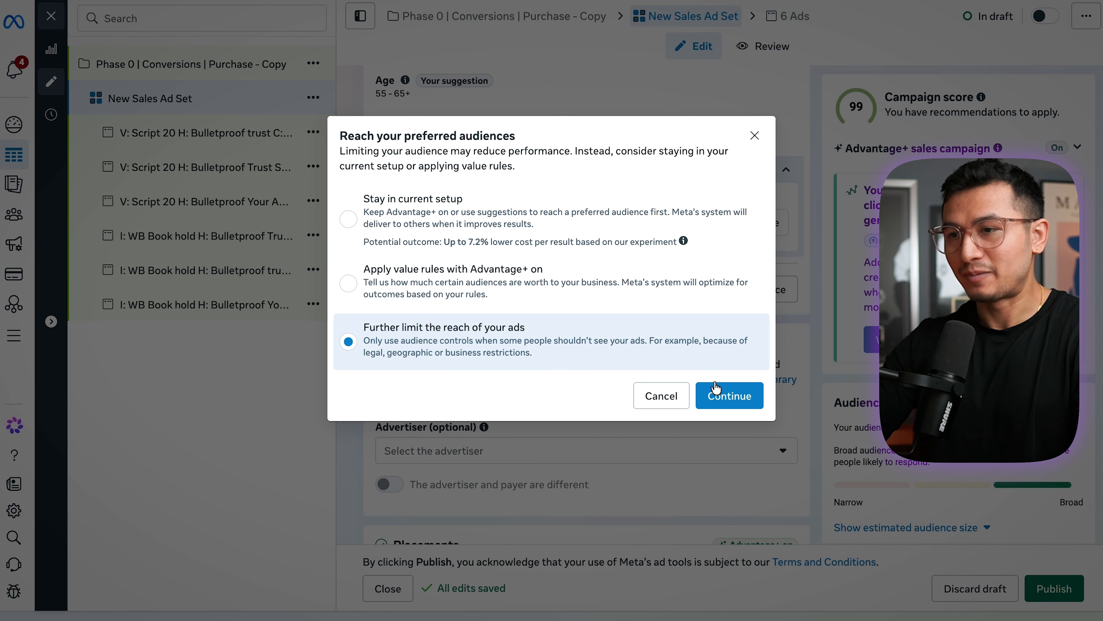
{"action": "left_click", "coordinate": [721, 394]}
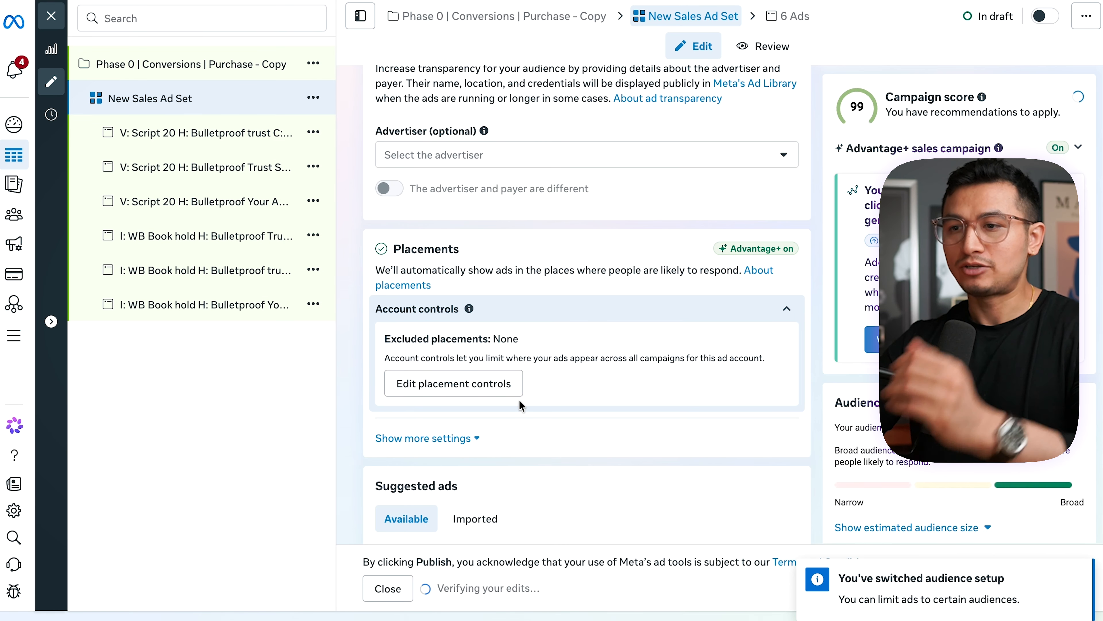
- Review the limited audience setup and browse the suggested demographics, interests and behaviors for detailed targeting
{"action": "scroll", "coordinate": [523, 410], "scroll_direction": "up", "scroll_amount": 4}
{"action": "scroll", "coordinate": [523, 410], "scroll_direction": "up", "scroll_amount": 4}
{"action": "scroll", "coordinate": [522, 410], "scroll_direction": "up", "scroll_amount": 2}
{"action": "left_click", "coordinate": [565, 326]}
{"action": "left_click", "coordinate": [590, 372]}
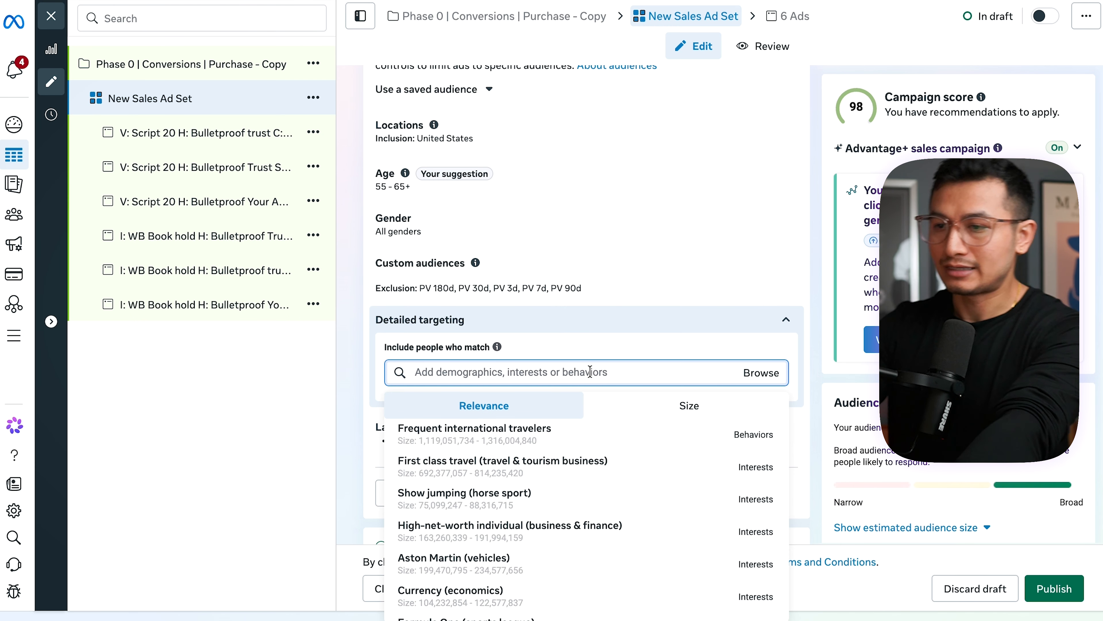
{"action": "left_click", "coordinate": [594, 289]}
{"action": "left_click", "coordinate": [485, 290]}
- Restrict the ad set's platforms to Facebook and Instagram, excluding Messenger, Audience Network and Threads
{"action": "scroll", "coordinate": [520, 348], "scroll_direction": "down", "scroll_amount": 5}
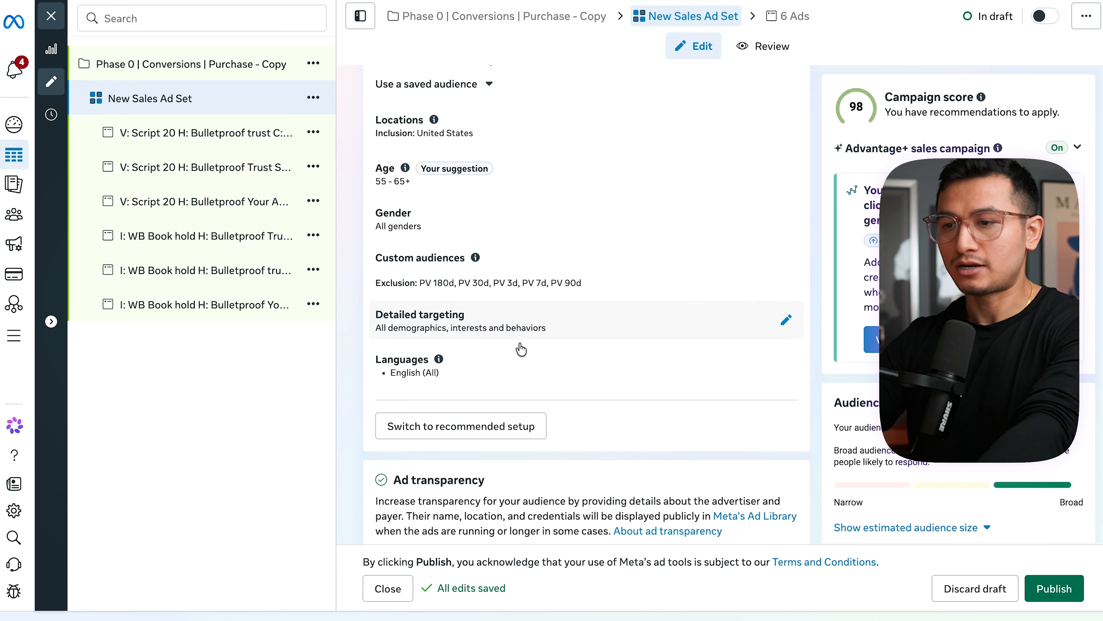
{"action": "scroll", "coordinate": [482, 348], "scroll_direction": "down", "scroll_amount": 3}
{"action": "scroll", "coordinate": [481, 348], "scroll_direction": "down", "scroll_amount": 4}
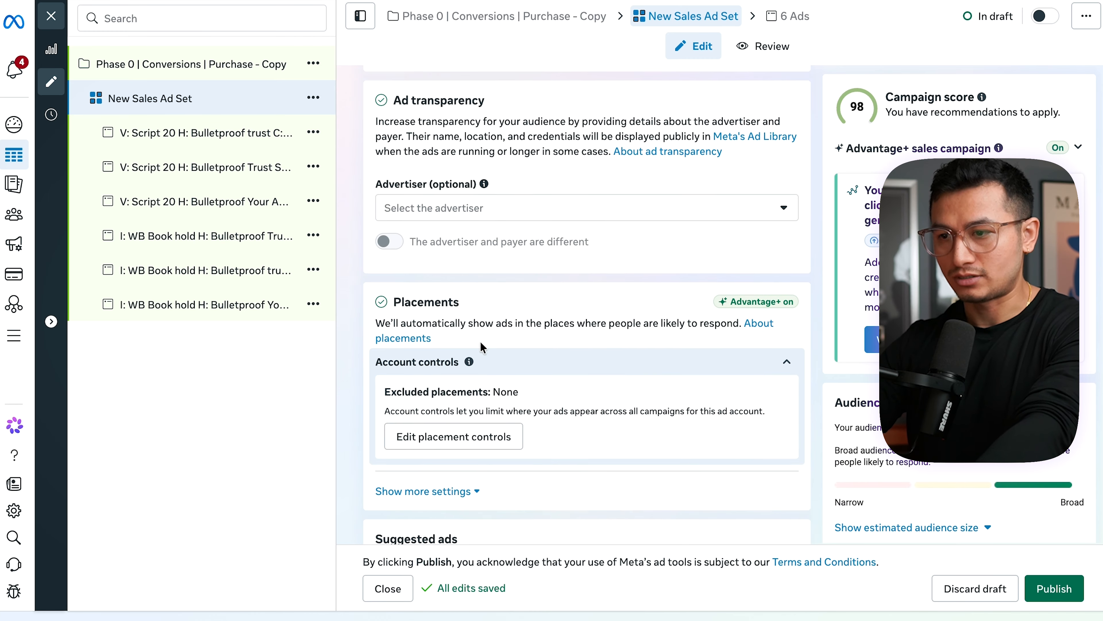
{"action": "left_click", "coordinate": [429, 302]}
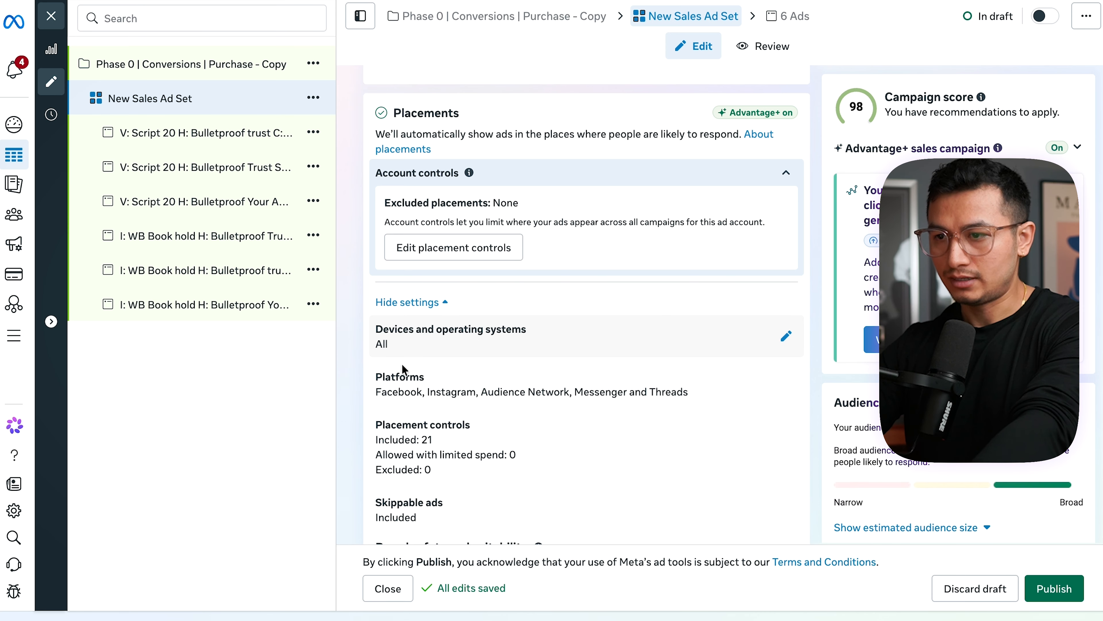
{"action": "scroll", "coordinate": [443, 372], "scroll_direction": "down", "scroll_amount": 3}
{"action": "left_click", "coordinate": [710, 259]}
{"action": "left_click", "coordinate": [394, 309]}
{"action": "left_click", "coordinate": [647, 257]}
{"action": "left_click", "coordinate": [647, 286]}
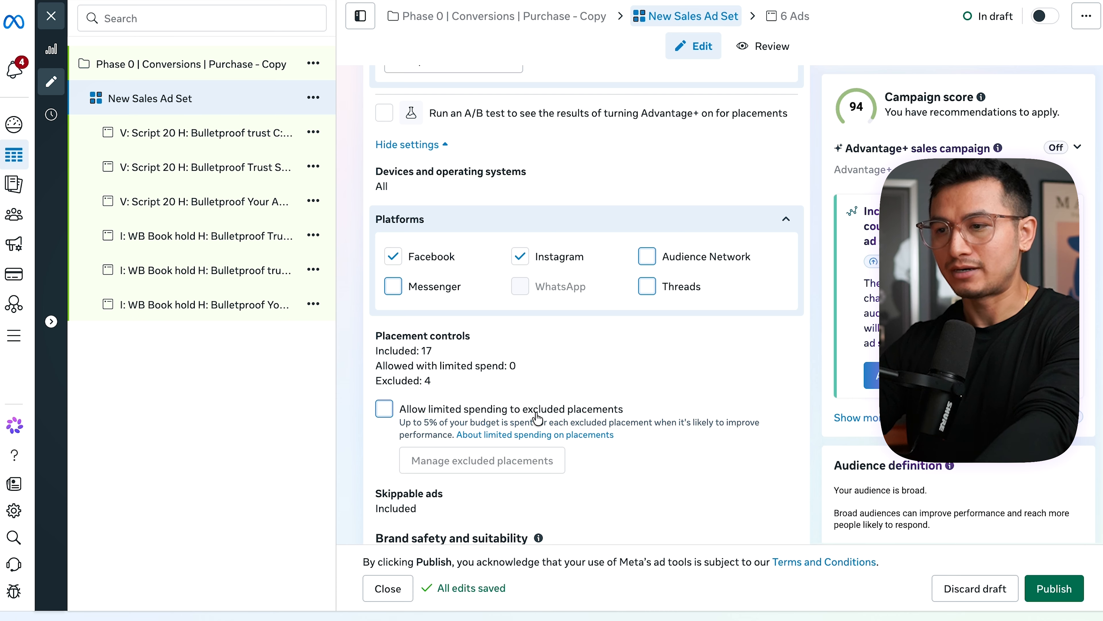
- Exclude the in-stream ads for reels and search results placements in the placement controls
{"action": "scroll", "coordinate": [443, 375], "scroll_direction": "up", "scroll_amount": 3}
{"action": "scroll", "coordinate": [490, 480], "scroll_direction": "down", "scroll_amount": 4}
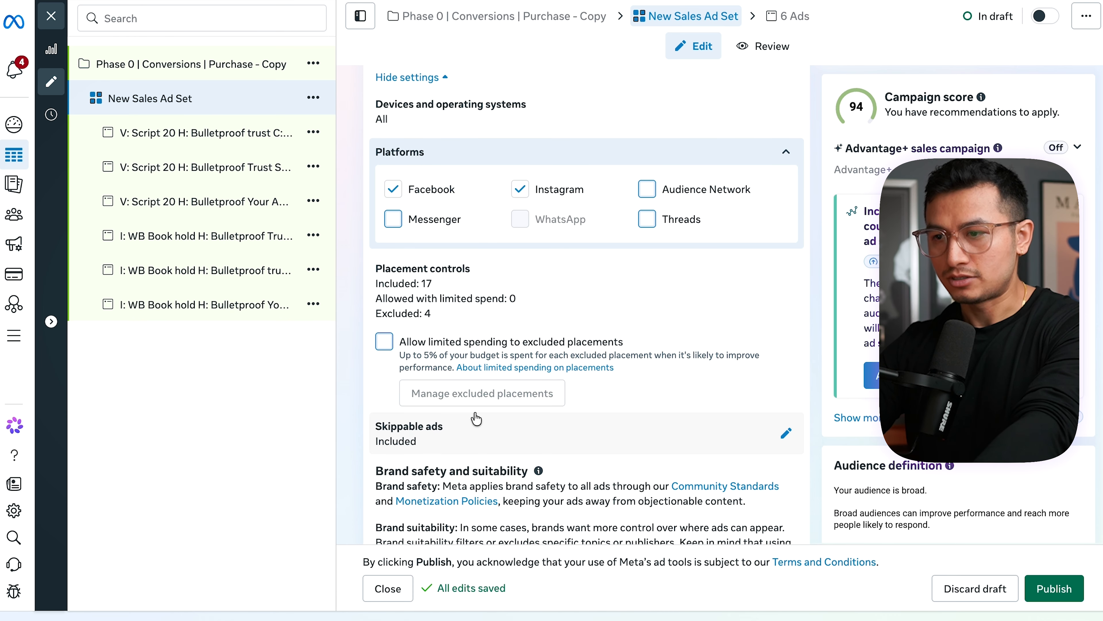
{"action": "scroll", "coordinate": [477, 418], "scroll_direction": "down", "scroll_amount": 5}
{"action": "left_click", "coordinate": [482, 180]}
{"action": "left_click", "coordinate": [397, 164]}
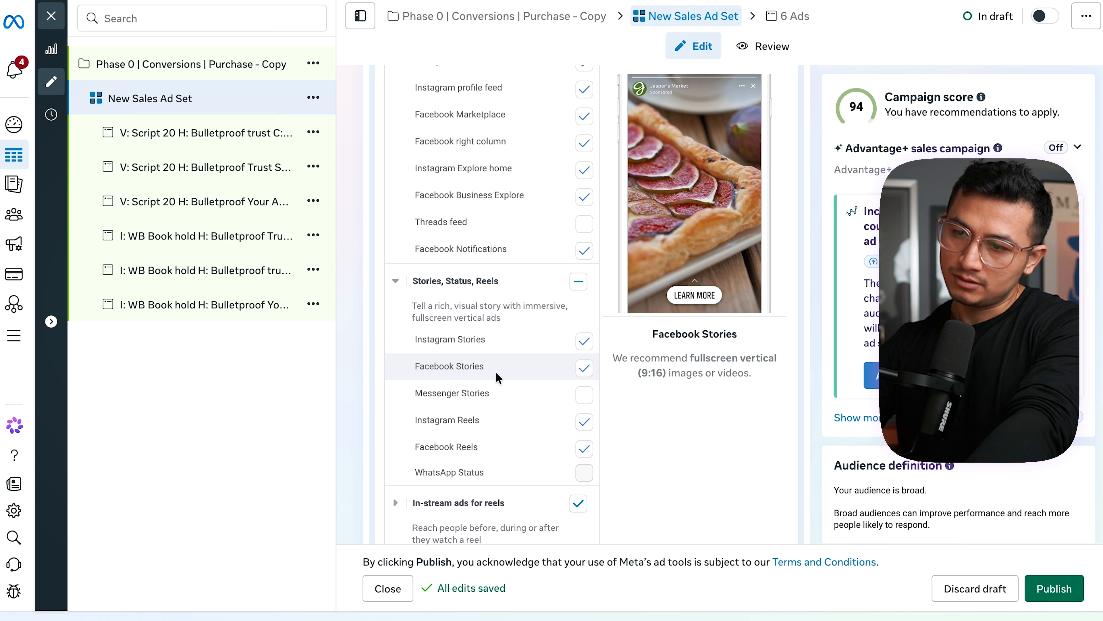
{"action": "scroll", "coordinate": [497, 378], "scroll_direction": "down", "scroll_amount": 3}
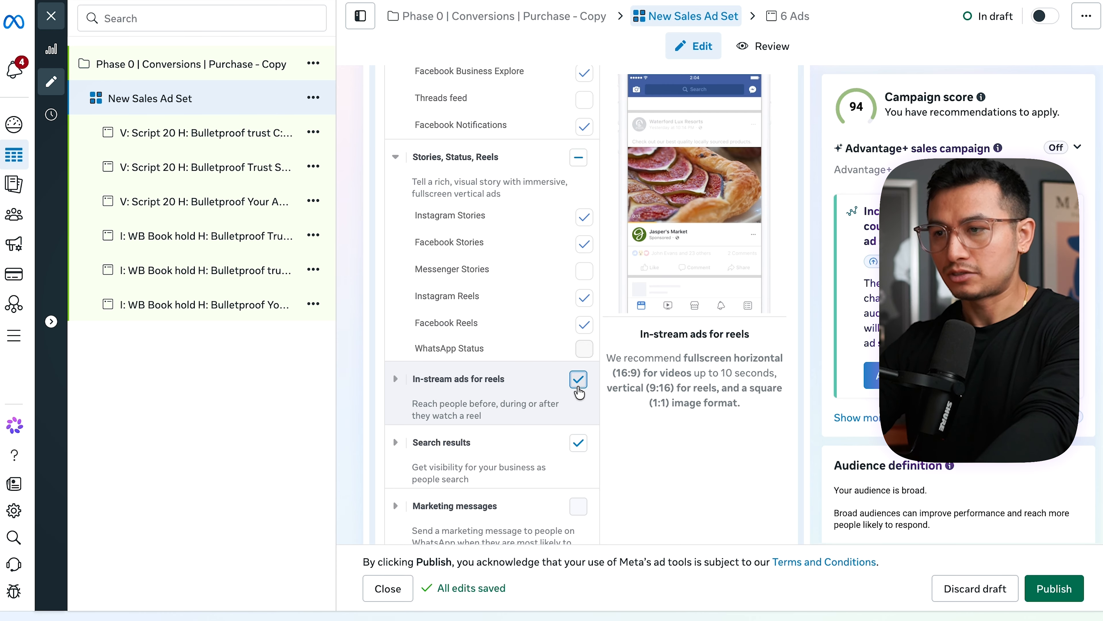
{"action": "left_click", "coordinate": [578, 379]}
{"action": "left_click", "coordinate": [578, 443]}
{"action": "scroll", "coordinate": [477, 447], "scroll_direction": "down", "scroll_amount": 6}
- Exclude all feed placements except Facebook Feed and Instagram feed, including the profile feeds, Marketplace, right column, Explore and Notifications
{"action": "scroll", "coordinate": [476, 447], "scroll_direction": "up", "scroll_amount": 10}
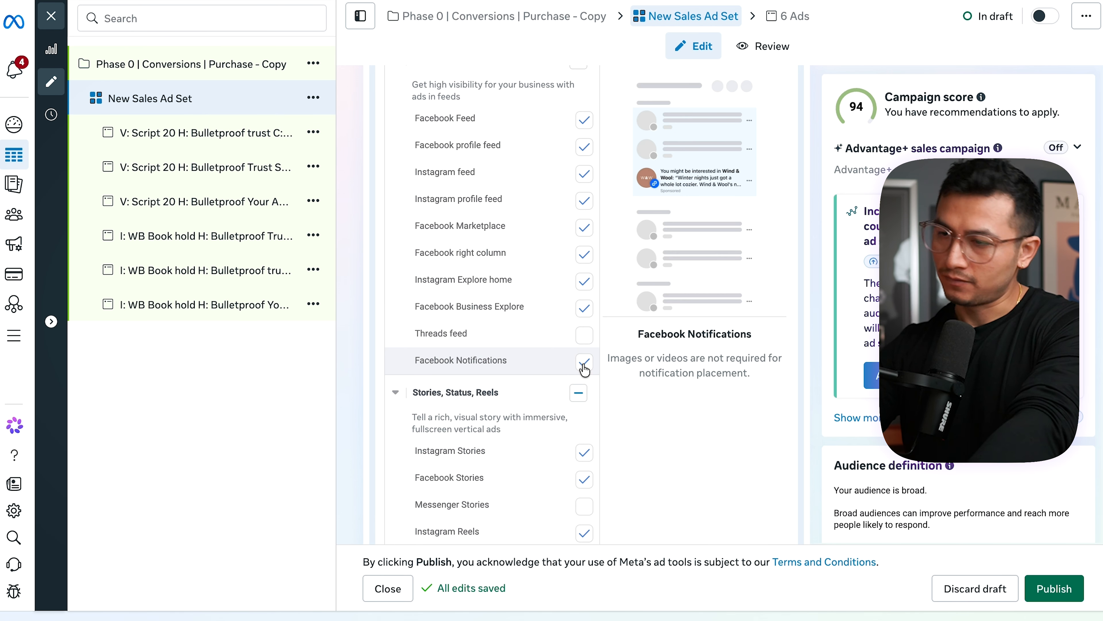
{"action": "left_click", "coordinate": [584, 366]}
{"action": "left_click", "coordinate": [584, 309]}
{"action": "left_click", "coordinate": [584, 281]}
{"action": "left_click", "coordinate": [584, 255]}
{"action": "left_click", "coordinate": [584, 227]}
{"action": "left_click", "coordinate": [584, 200]}
{"action": "left_click", "coordinate": [584, 147]}
- Review the placement controls, focusing on the selected Facebook Feed and Instagram feed placements
{"action": "scroll", "coordinate": [466, 213], "scroll_direction": "up", "scroll_amount": 1}
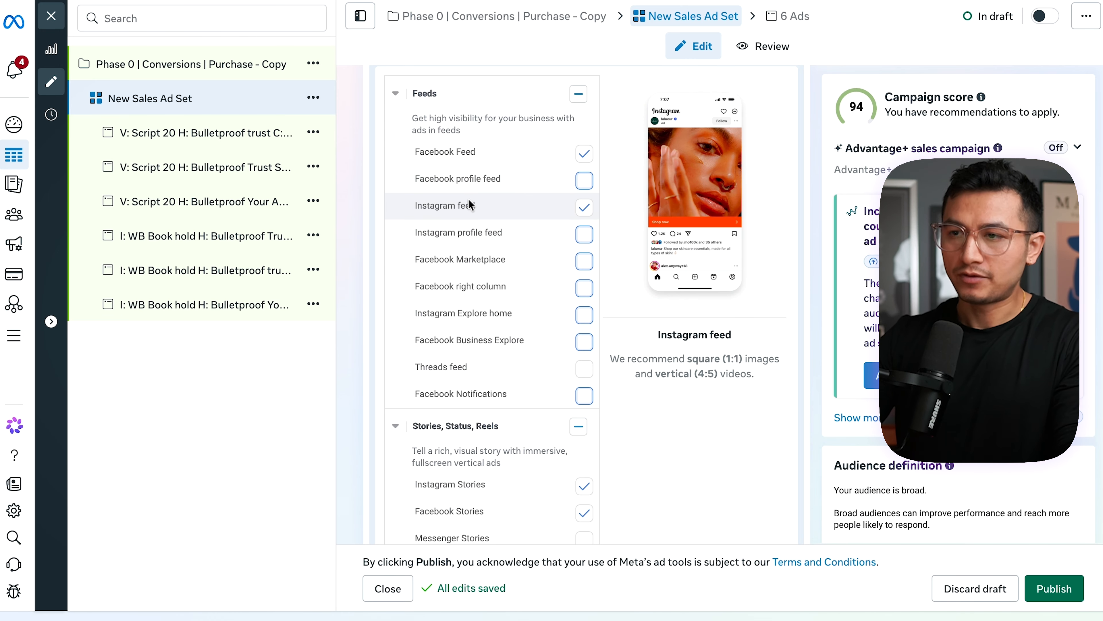
{"action": "left_click_drag", "start_coordinate": [480, 206], "coordinate": [421, 151]}
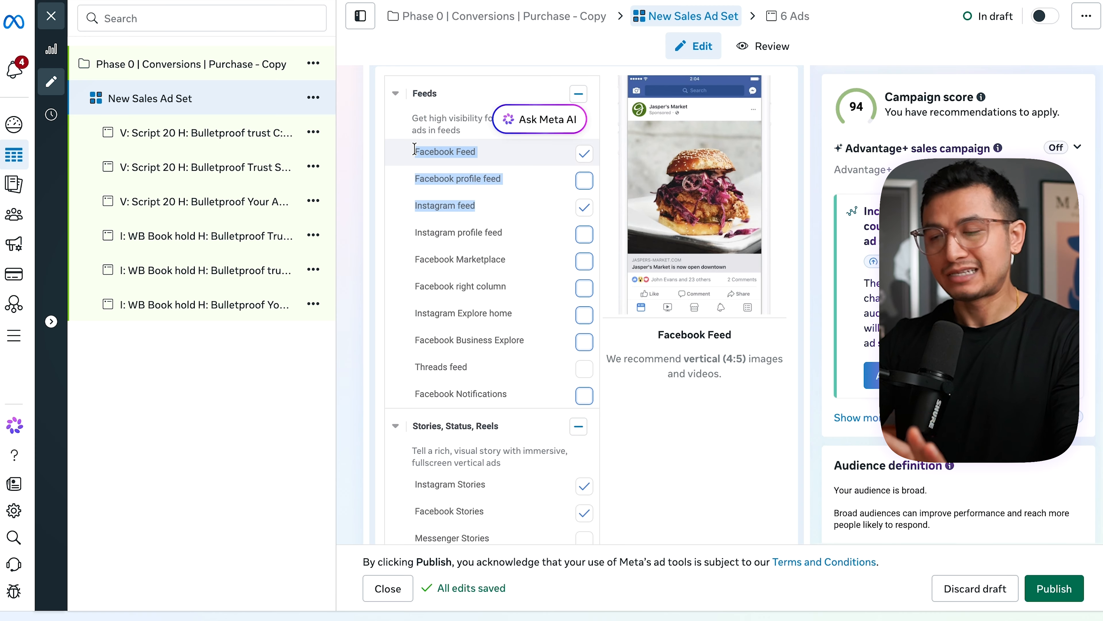
{"action": "scroll", "coordinate": [473, 203], "scroll_direction": "up", "scroll_amount": 4}
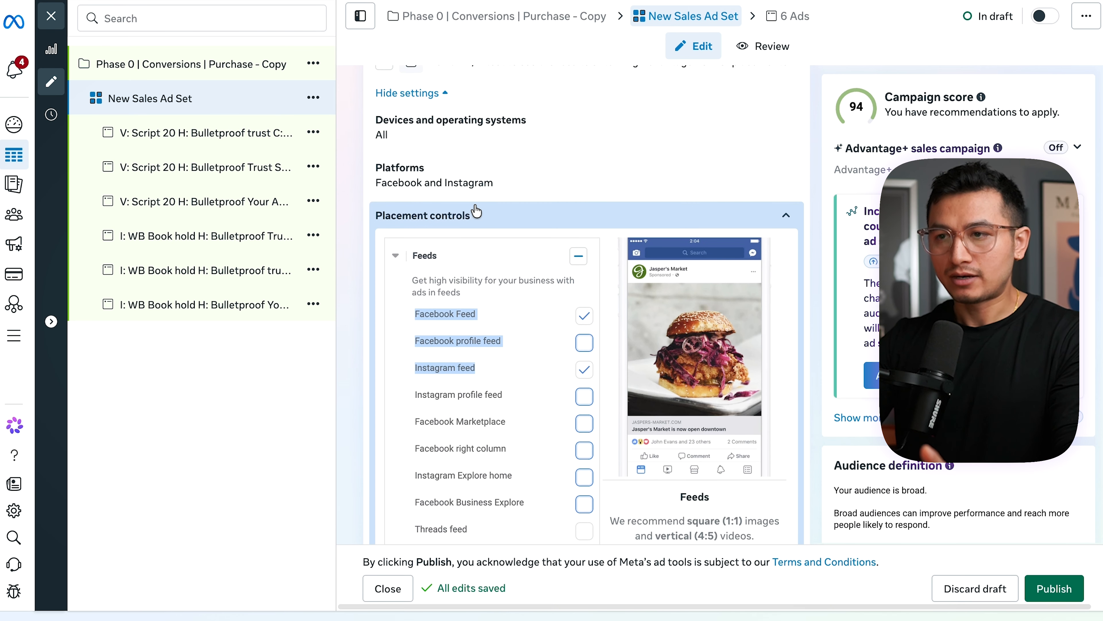
{"action": "scroll", "coordinate": [474, 203], "scroll_direction": "up", "scroll_amount": 3}
{"action": "scroll", "coordinate": [493, 315], "scroll_direction": "up", "scroll_amount": 3}
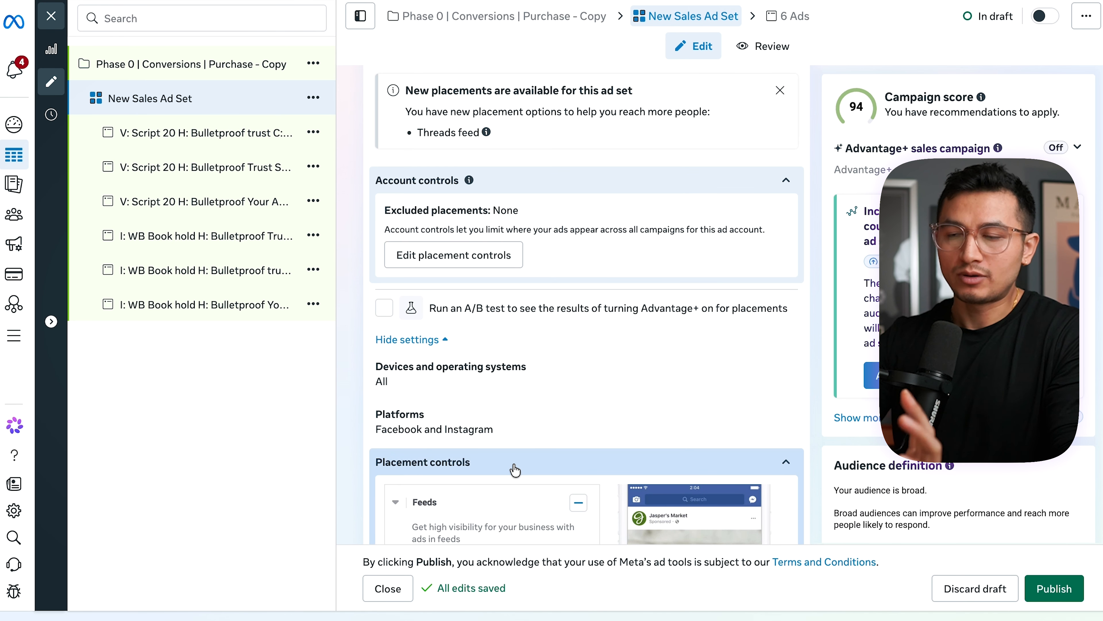
{"action": "scroll", "coordinate": [514, 465], "scroll_direction": "down", "scroll_amount": 5}
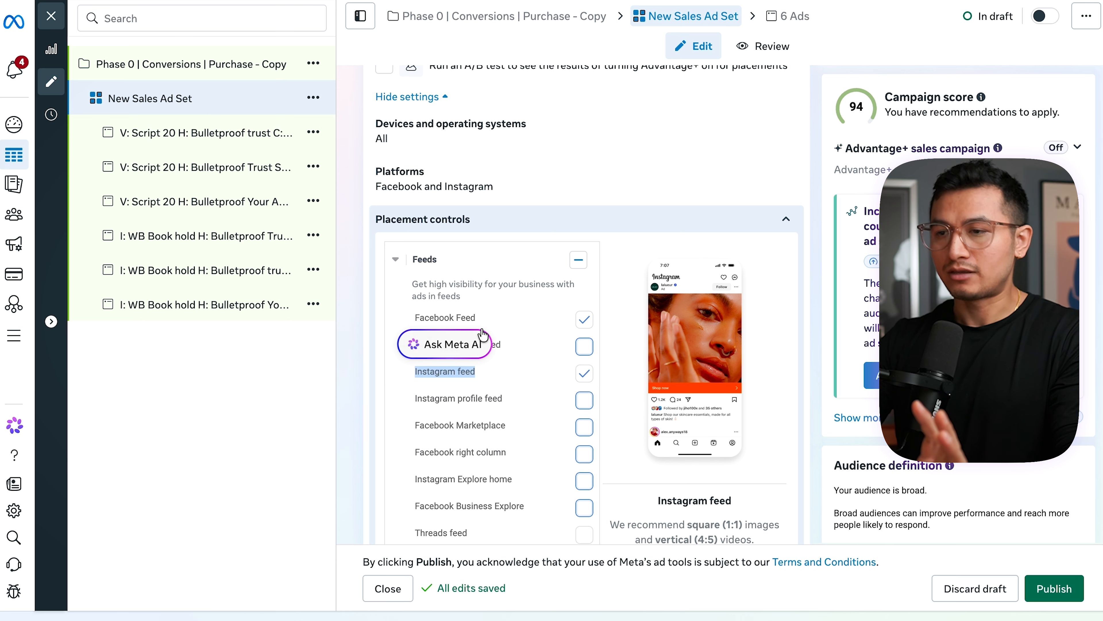
{"action": "triple_click", "coordinate": [473, 317]}
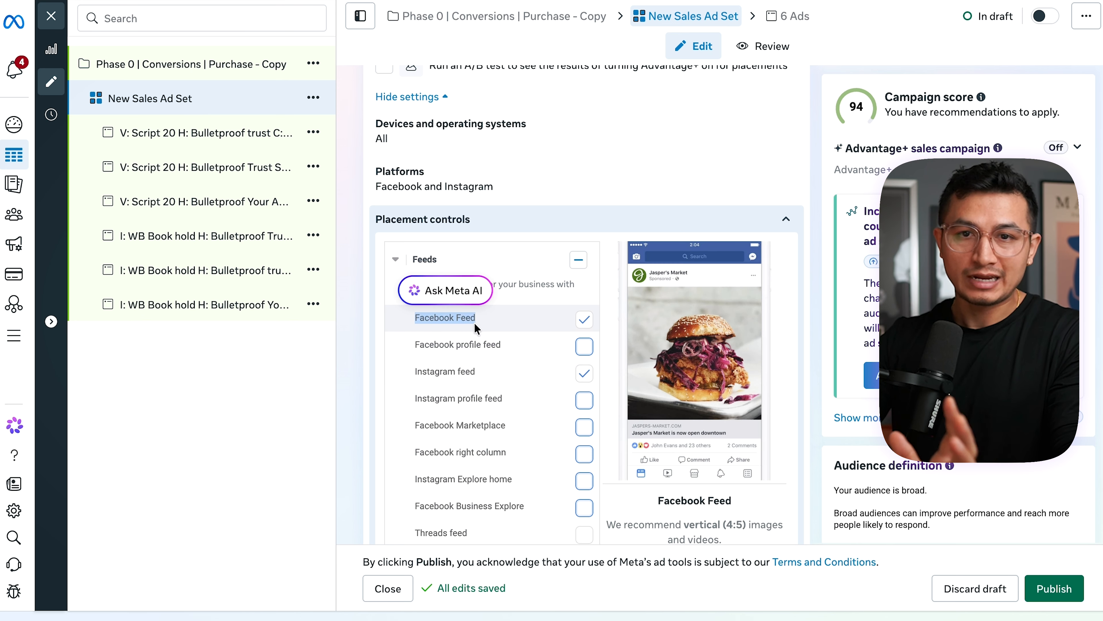
{"action": "triple_click", "coordinate": [469, 370]}
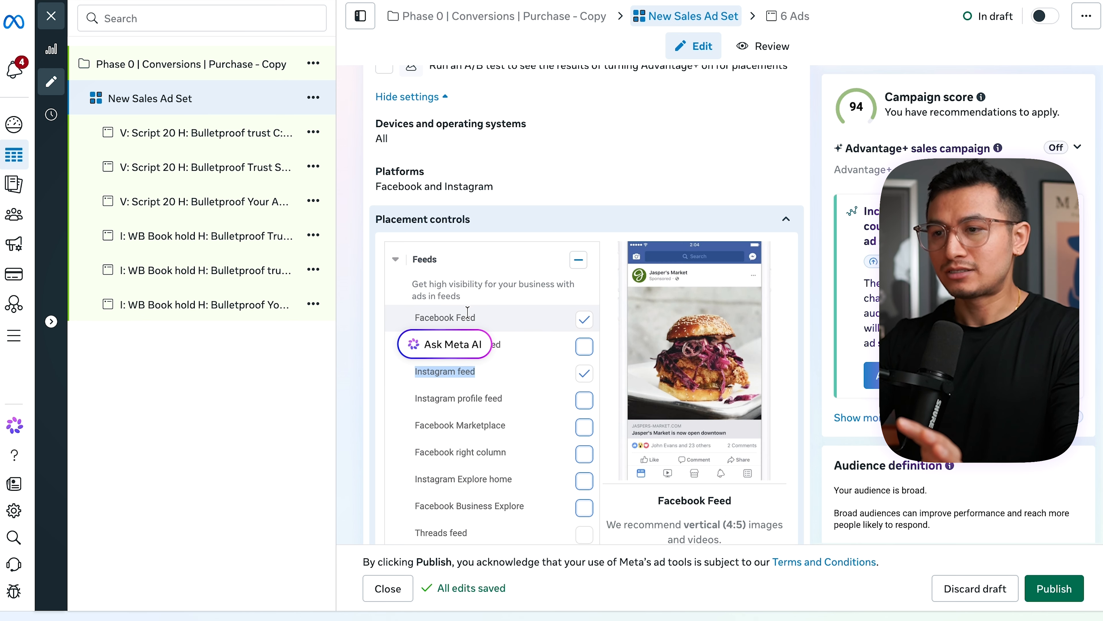